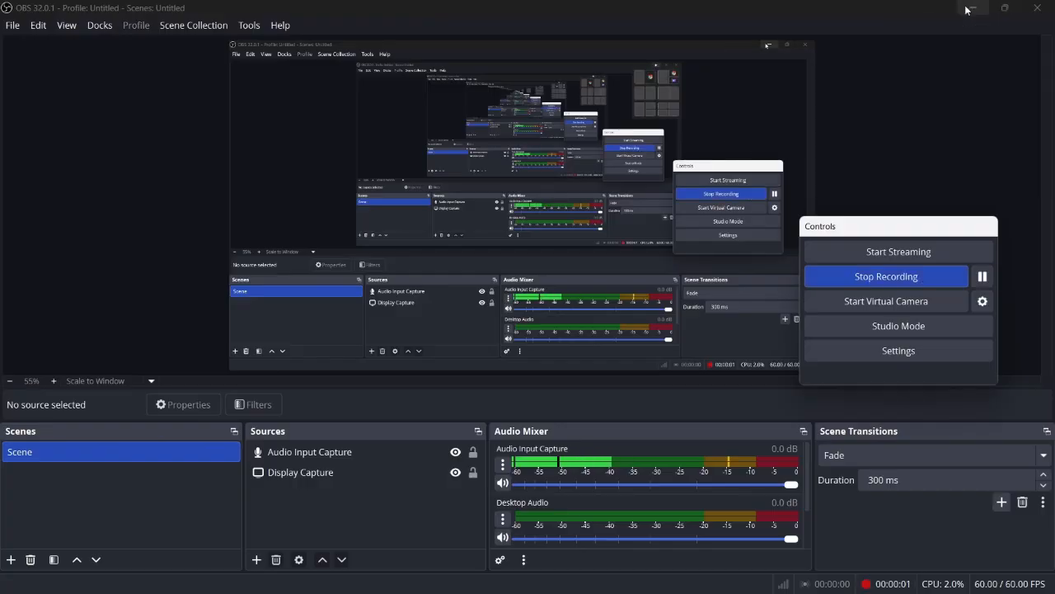
- Minimize OBS Studio to show the Auto Appy homepage in Chrome
click(967, 10)
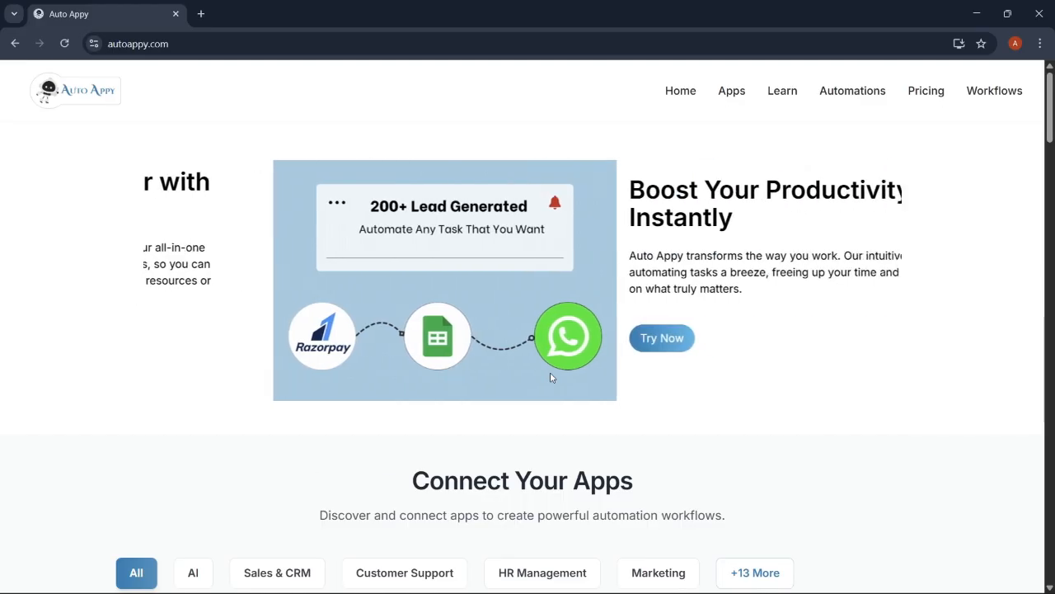
scroll(551, 372, down, 2)
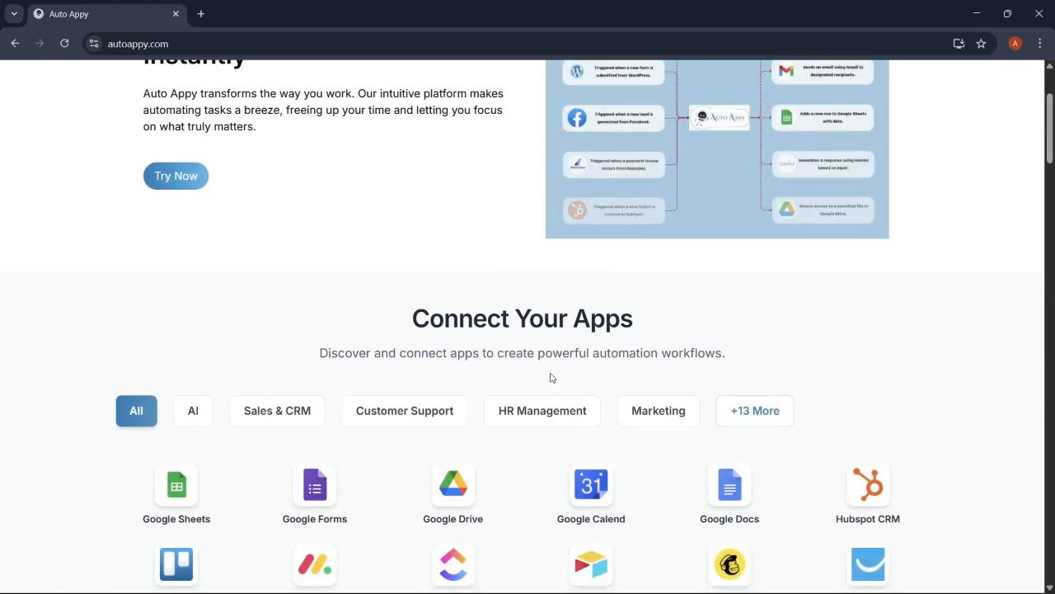
scroll(550, 377, down, 2)
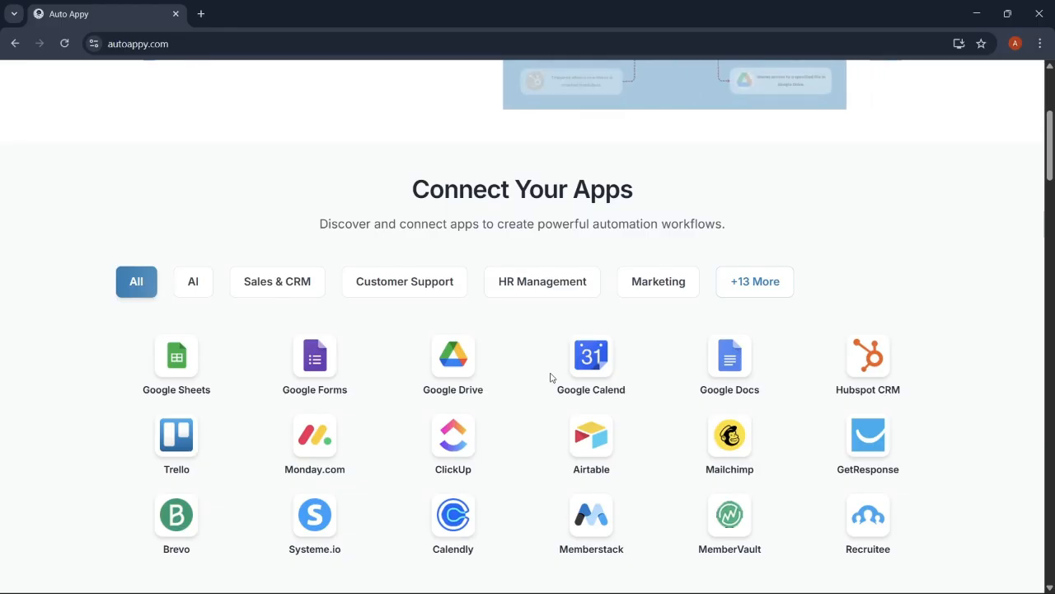
scroll(552, 378, down, 2)
scroll(551, 378, down, 2)
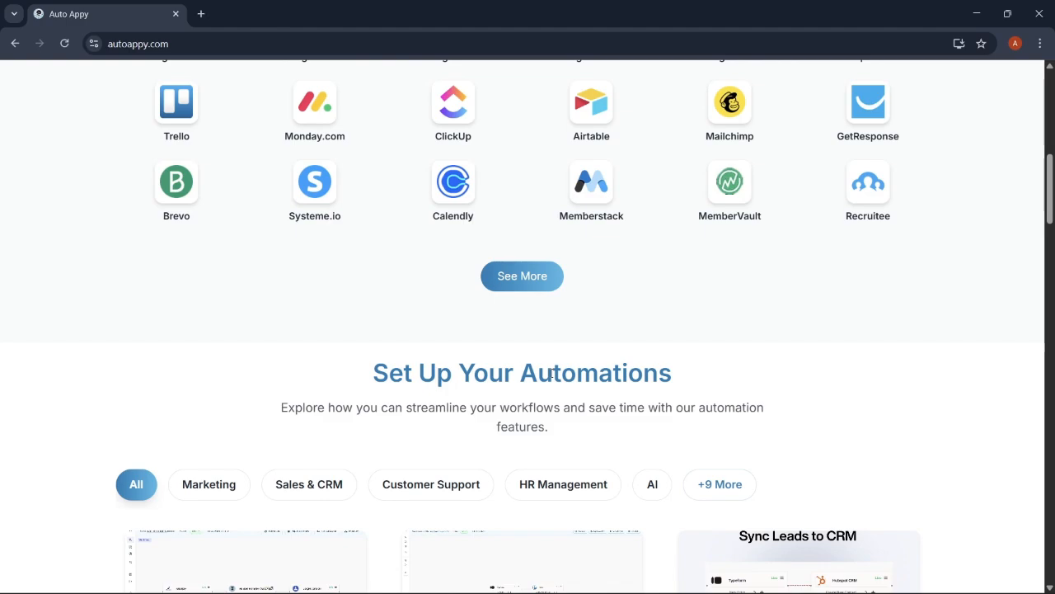
scroll(551, 375, down, 1)
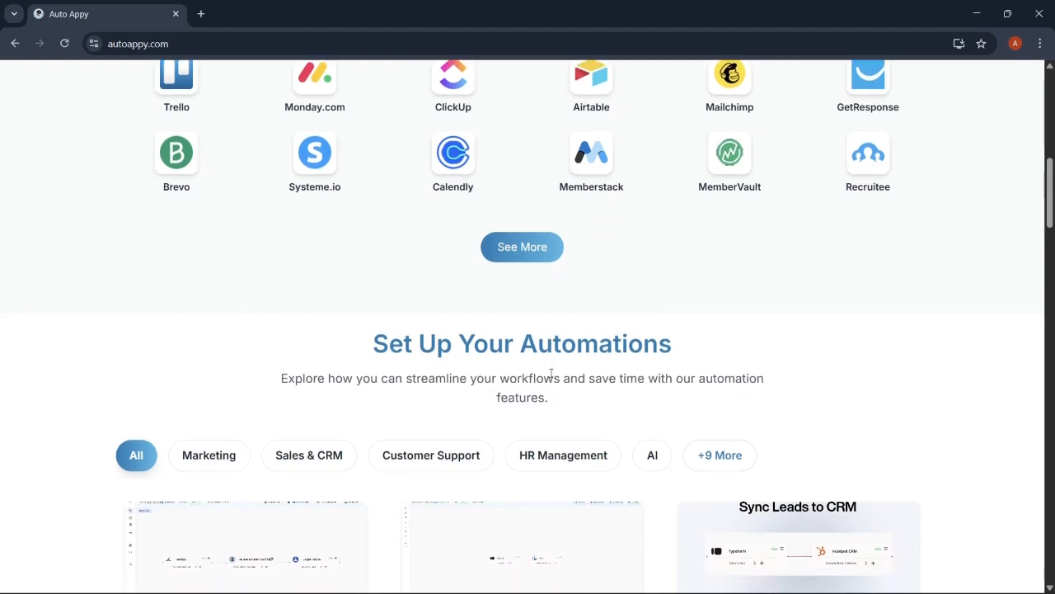
scroll(551, 378, down, 1)
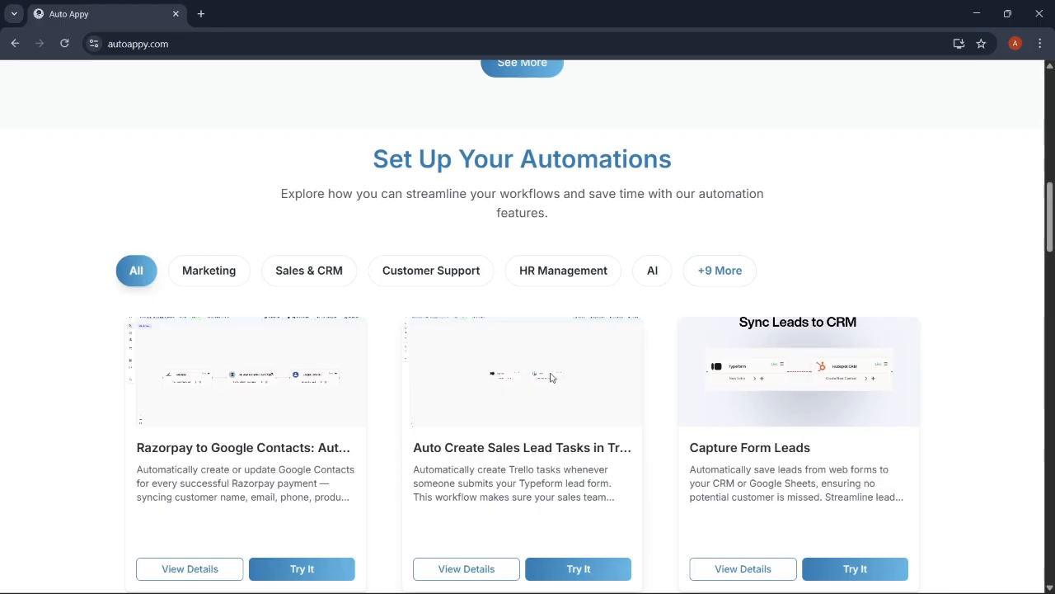
scroll(552, 378, down, 1)
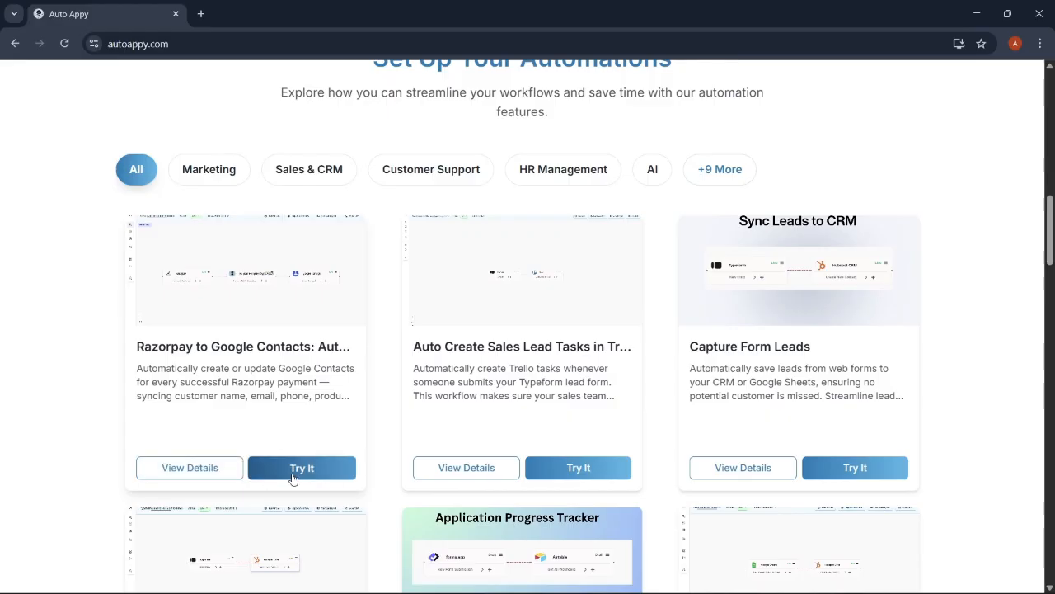
scroll(438, 495, down, 7)
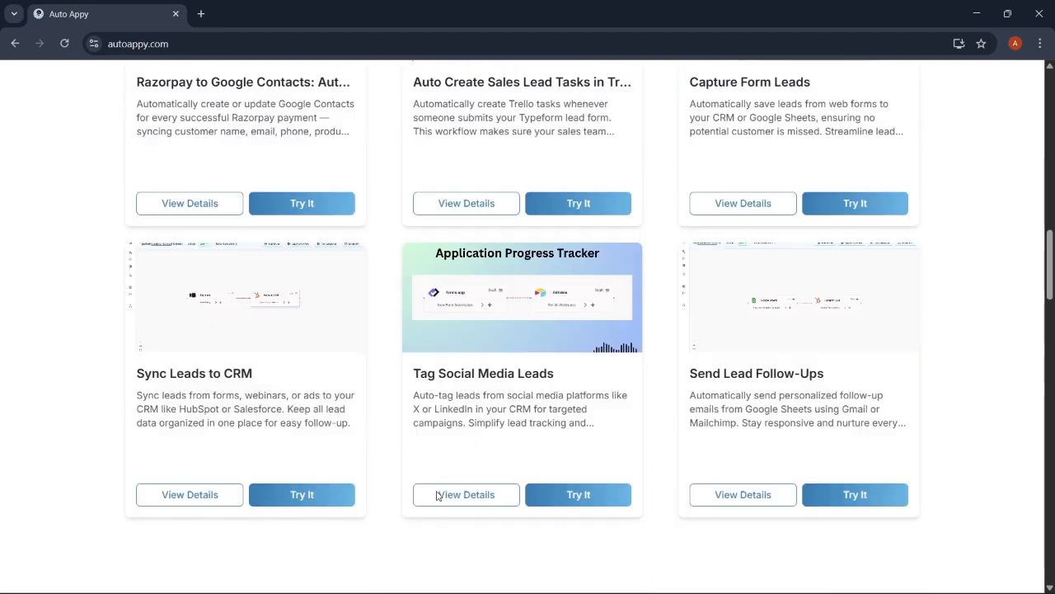
scroll(437, 494, down, 10)
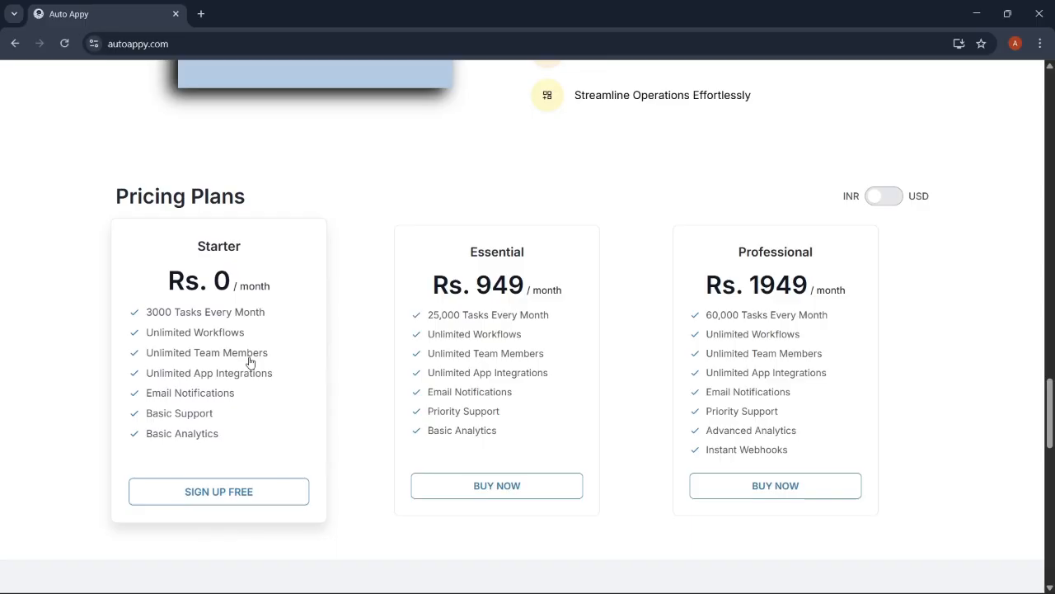
scroll(432, 212, up, 10)
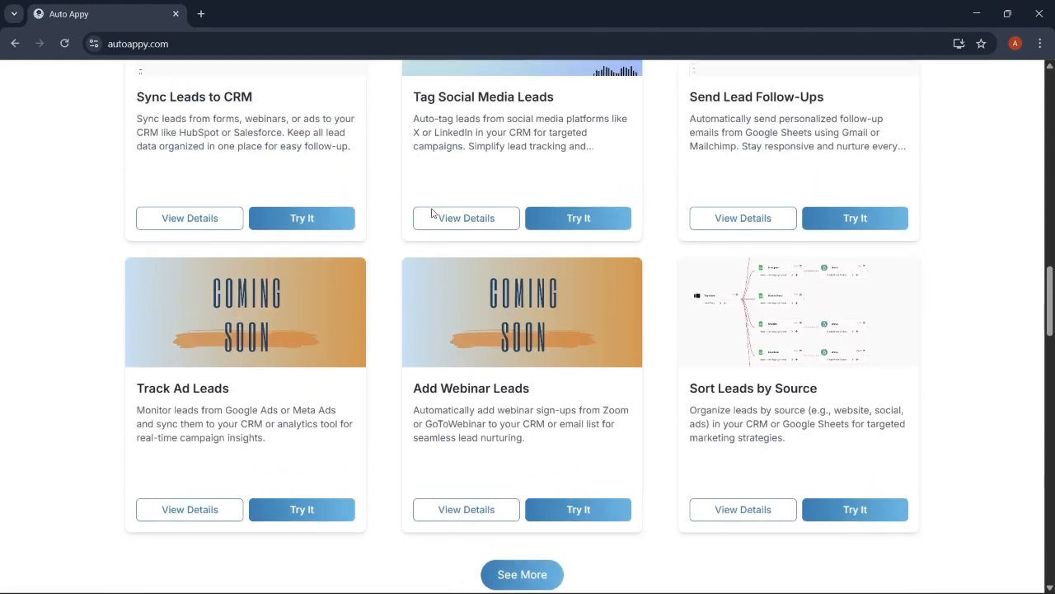
scroll(431, 213, up, 15)
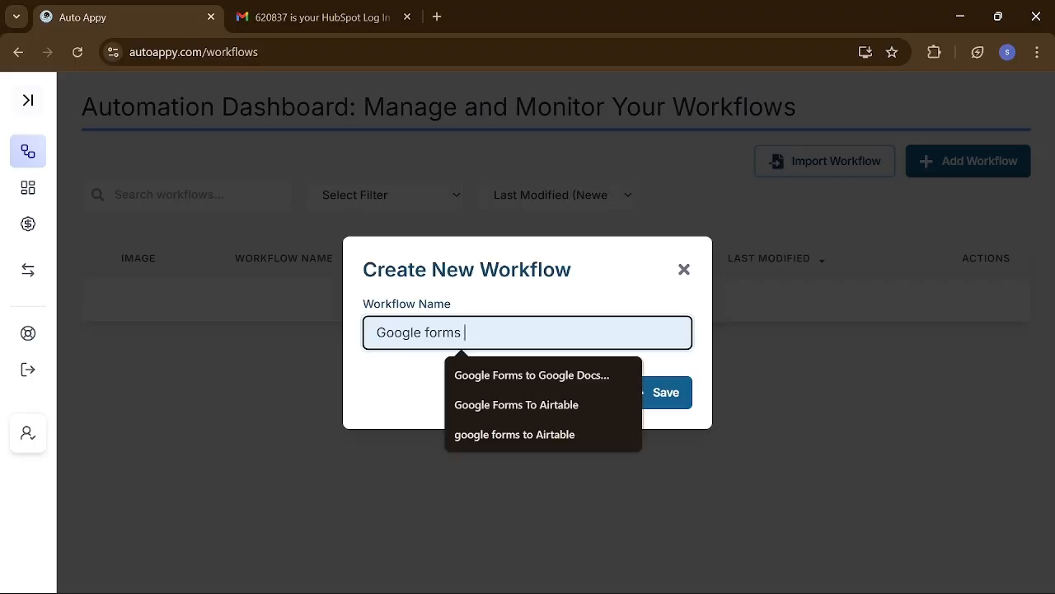
- Name the new workflow 'Google forms data sync to Notion database' and save it
text(data syn)
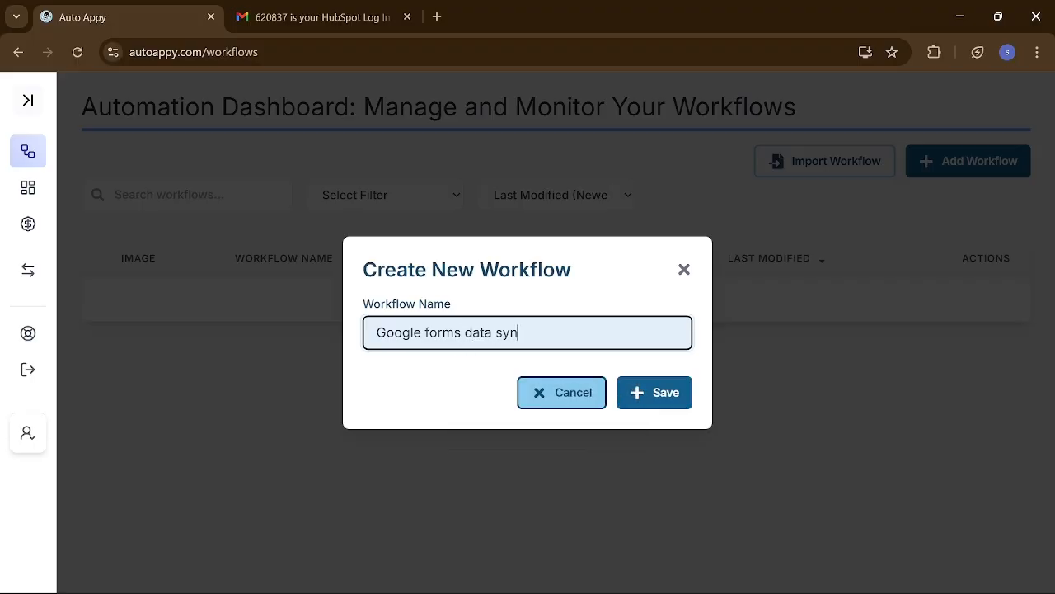
text(c to Notion database)
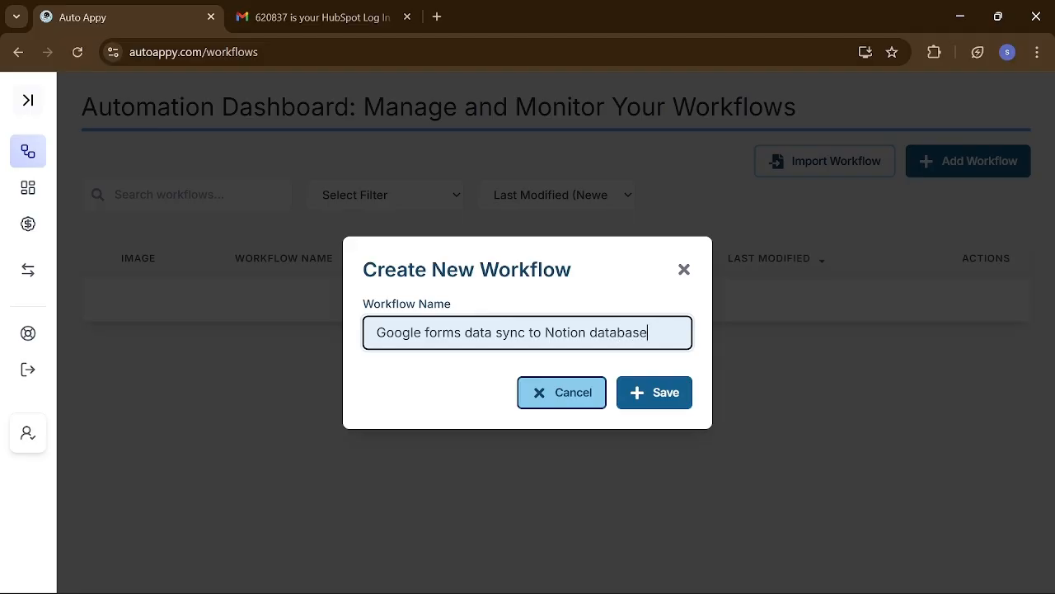
click(656, 390)
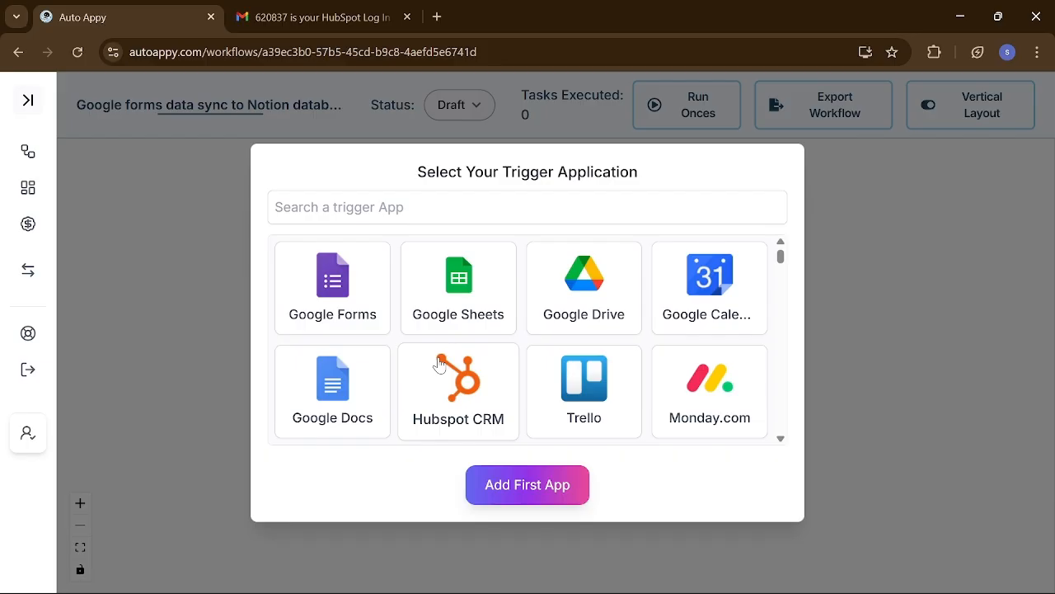
- Add a Google Forms 'New Response Received' trigger as the first app and reposition its node
click(331, 284)
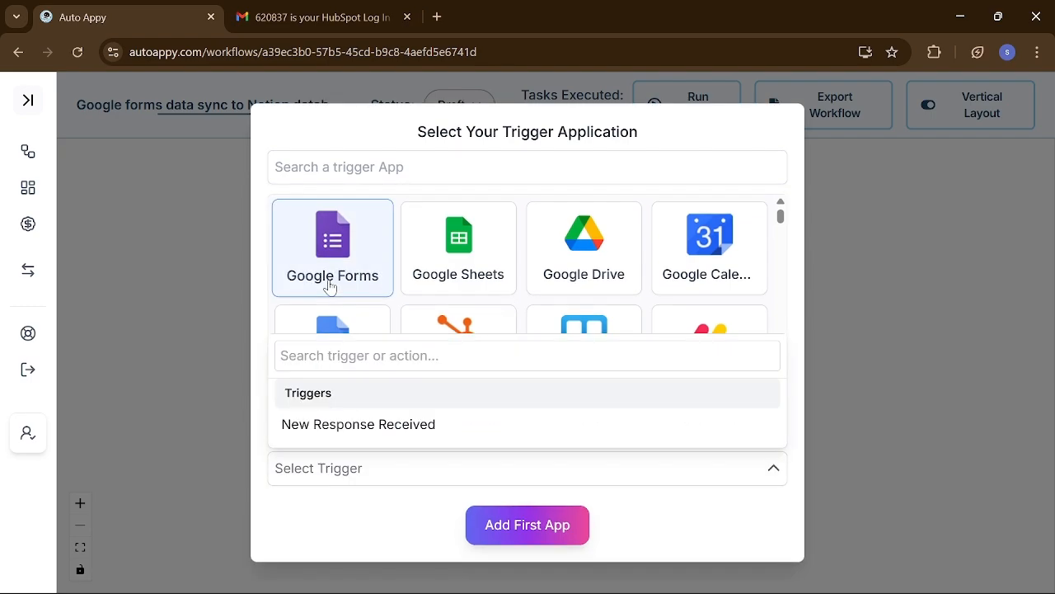
click(403, 419)
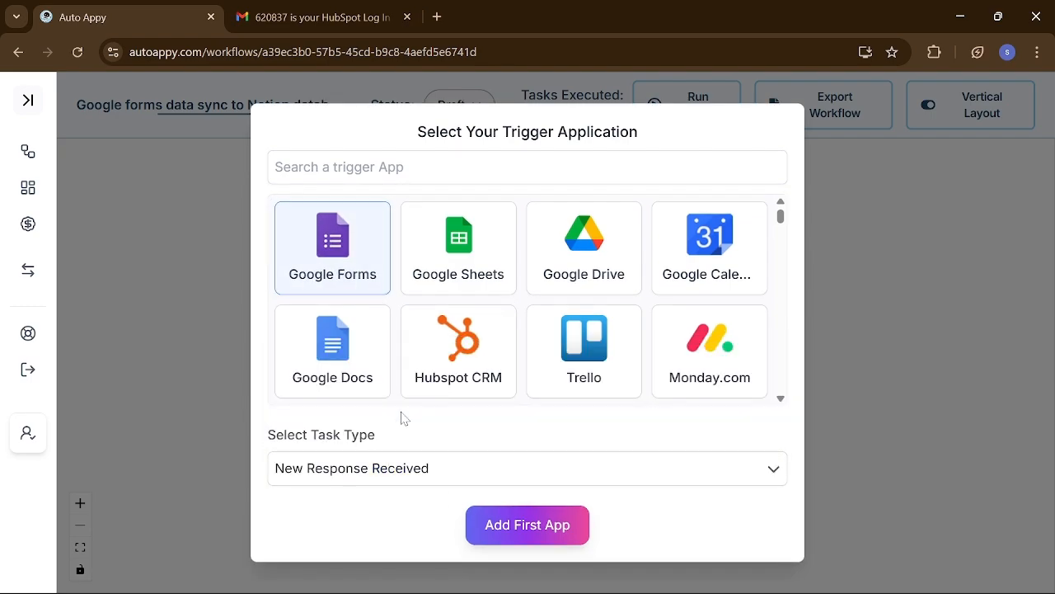
click(524, 535)
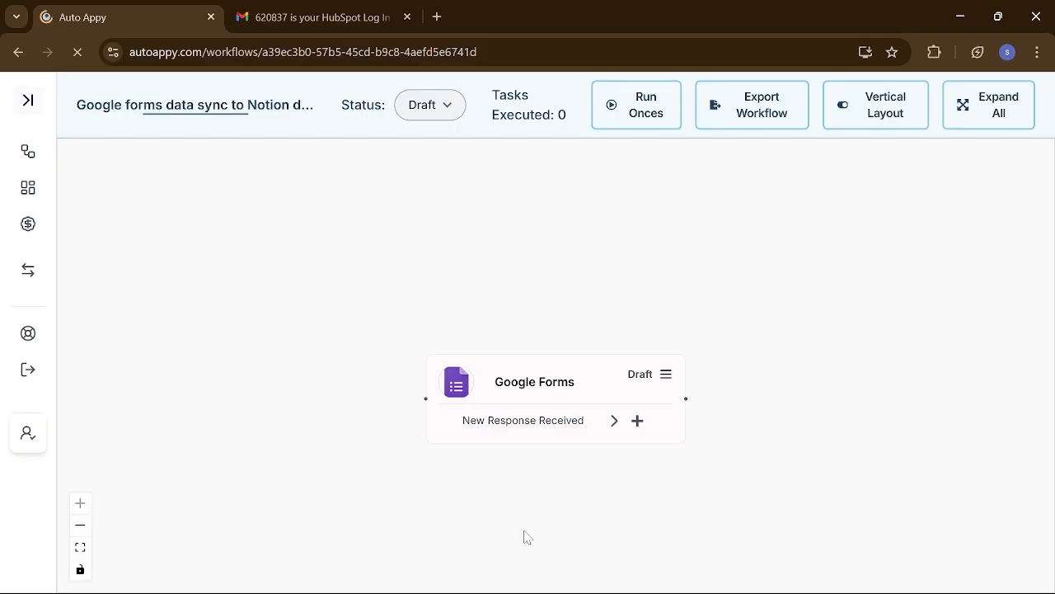
drag(549, 370, 481, 334)
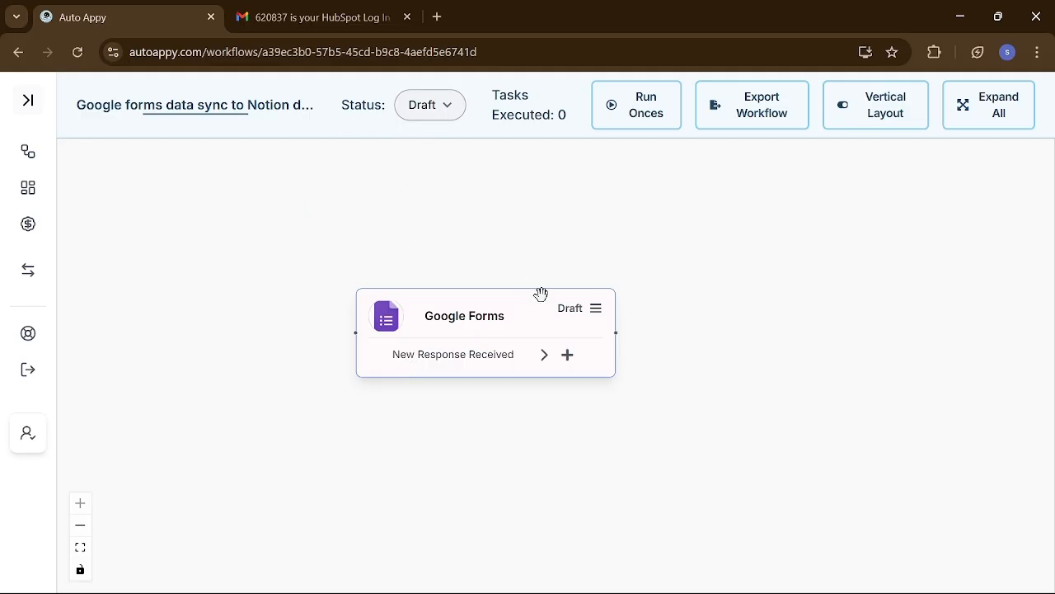
- Copy the Google Forms trigger's webhook URL, read its setup instructions, and open a new tab
click(599, 314)
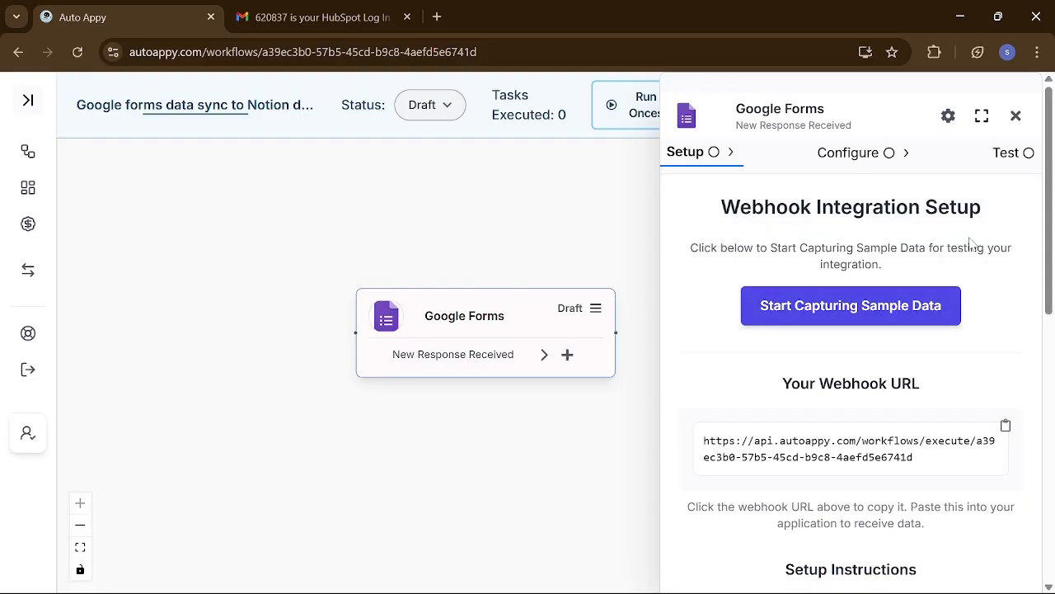
scroll(851, 329, down, 2)
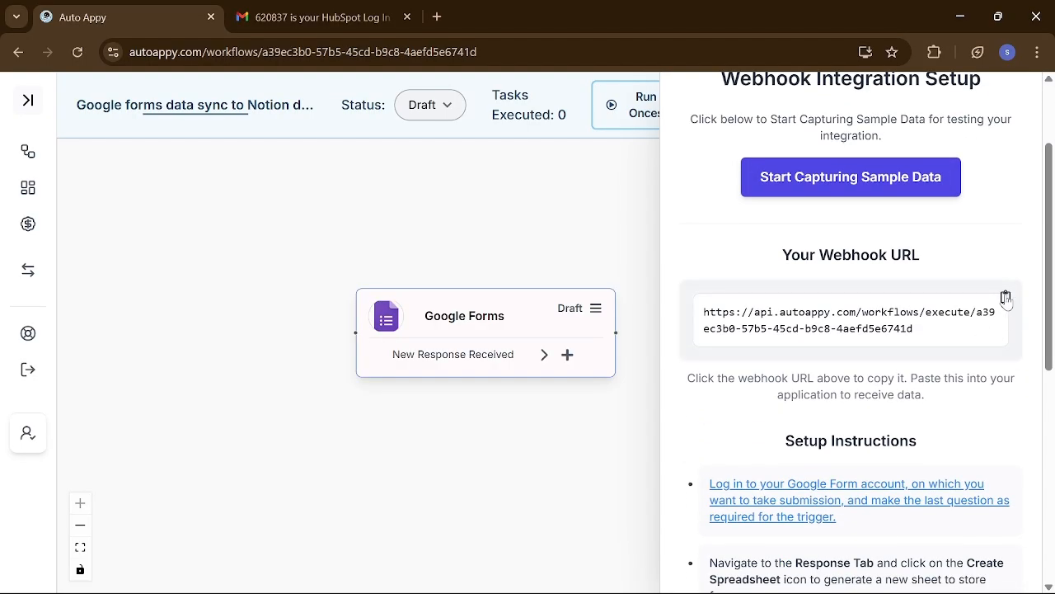
click(1006, 297)
scroll(891, 359, down, 3)
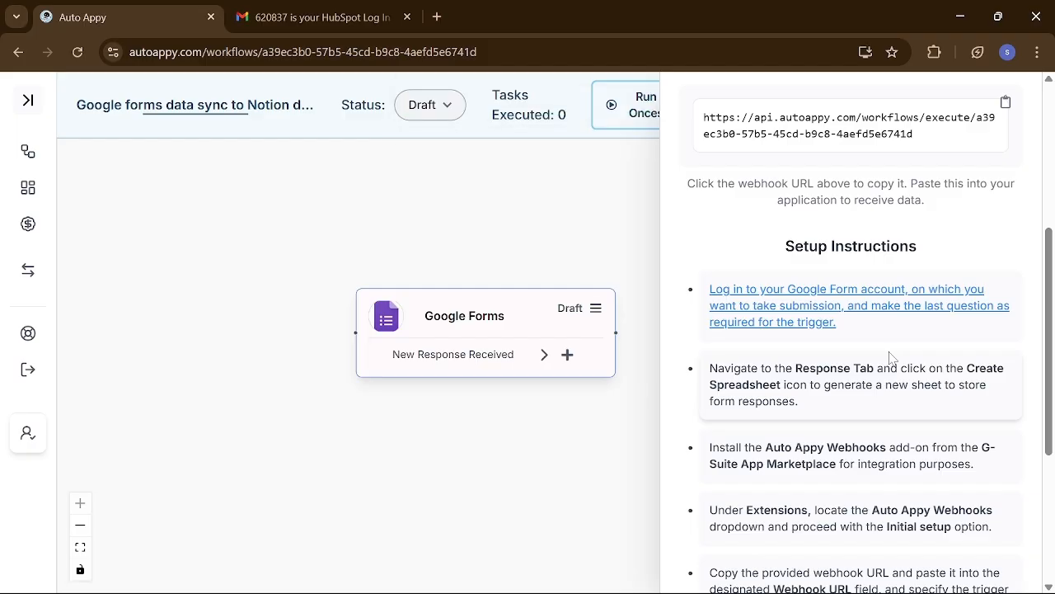
scroll(890, 359, down, 1)
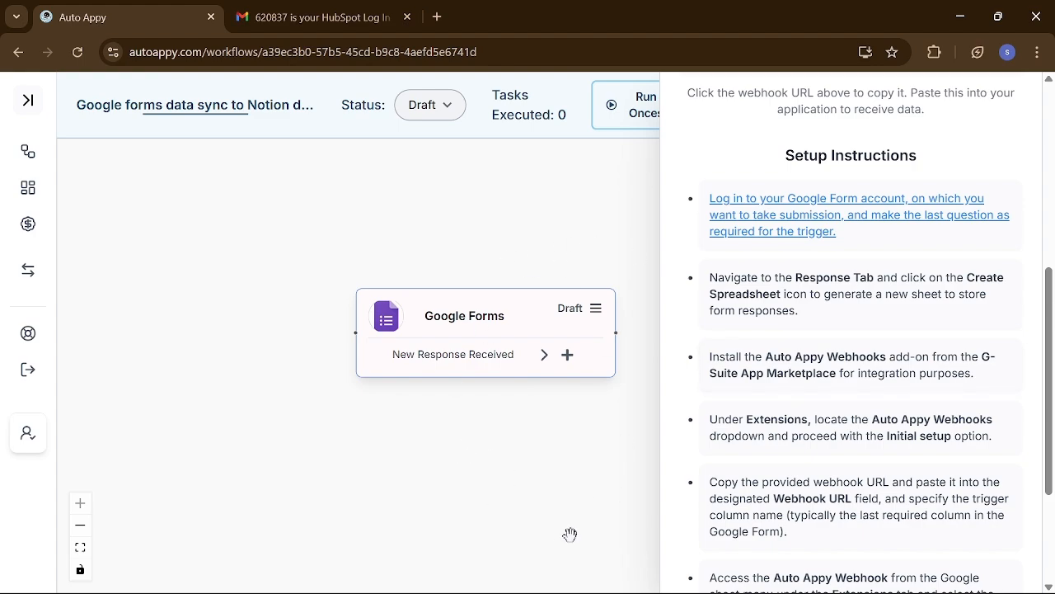
click(438, 17)
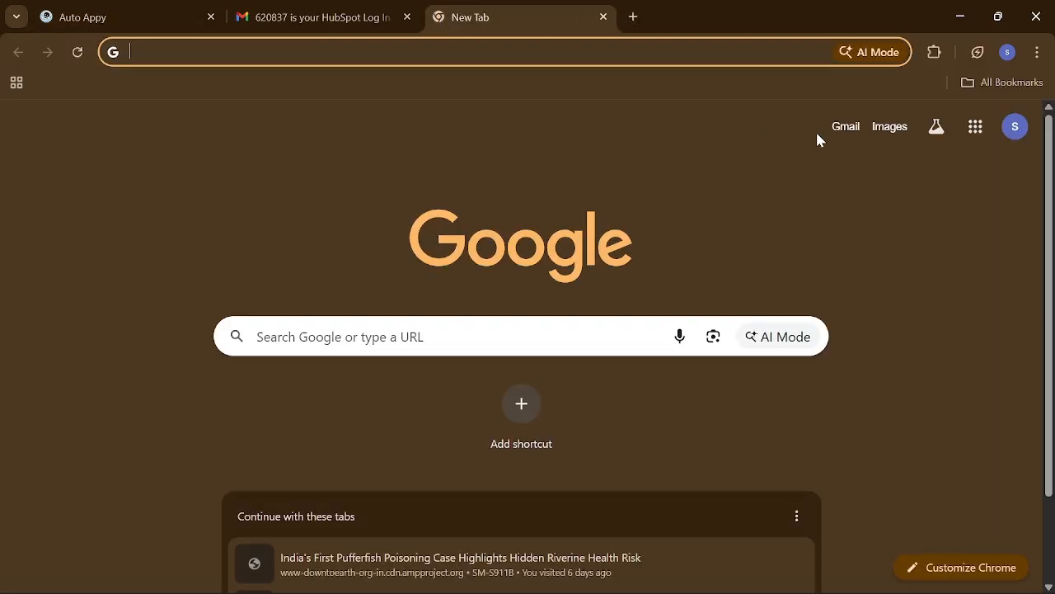
- Launch Google Forms from the Google apps grid in the new tab
click(974, 130)
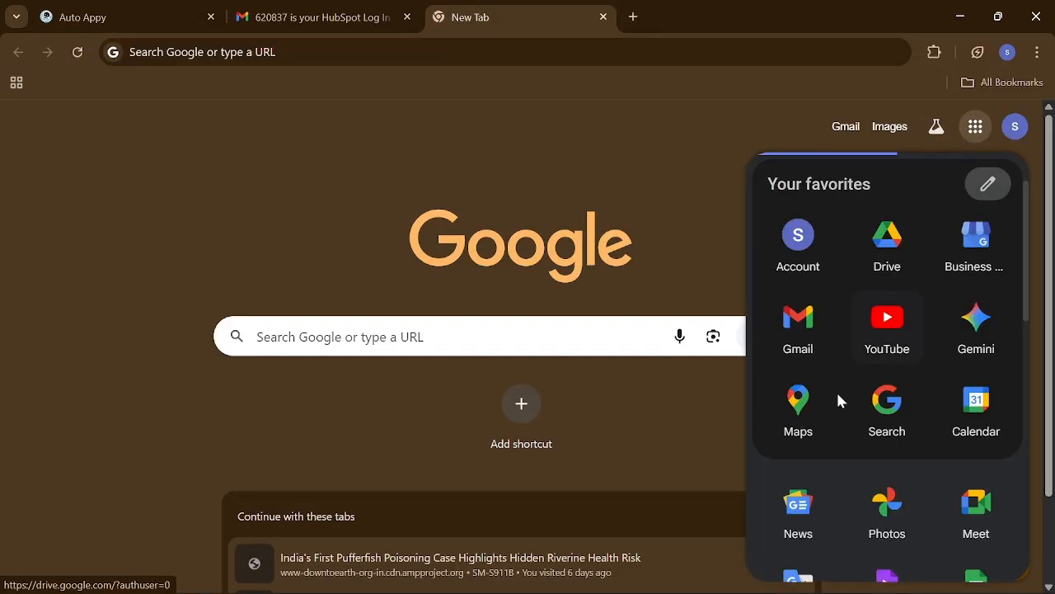
scroll(881, 500, down, 3)
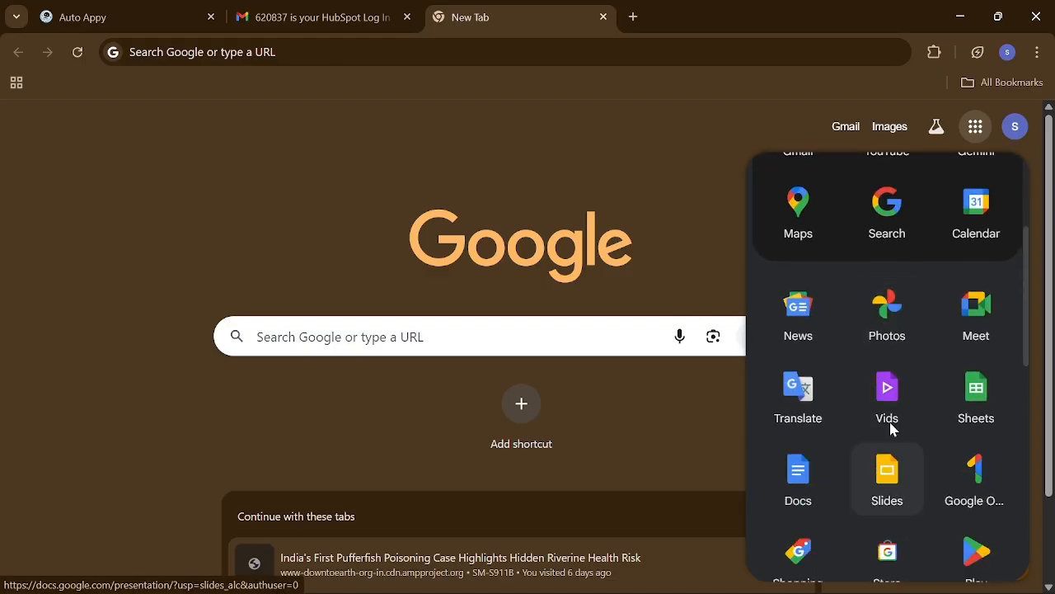
scroll(890, 422, down, 4)
scroll(891, 421, down, 2)
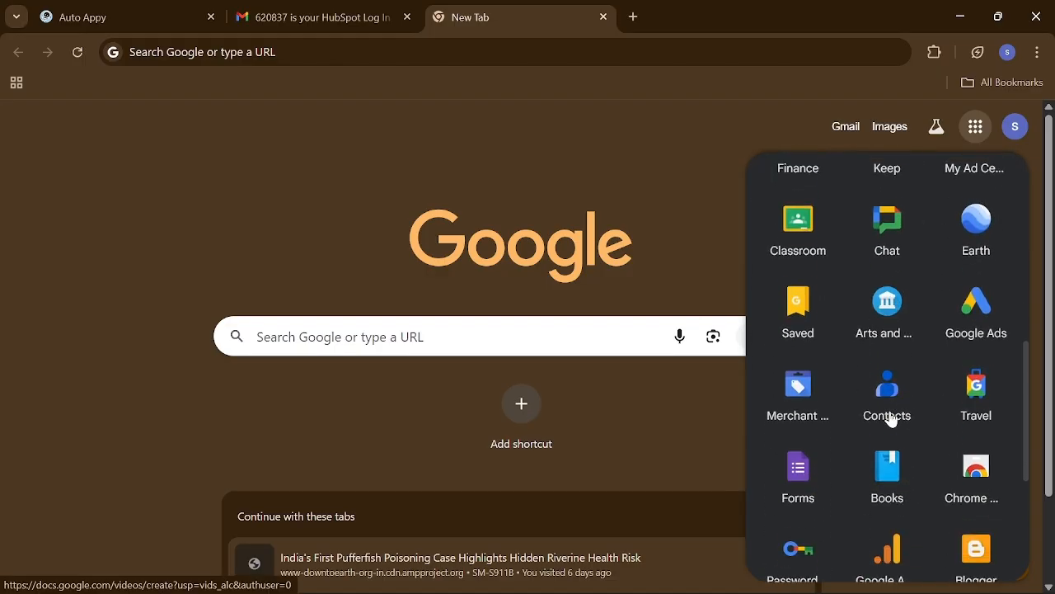
click(789, 471)
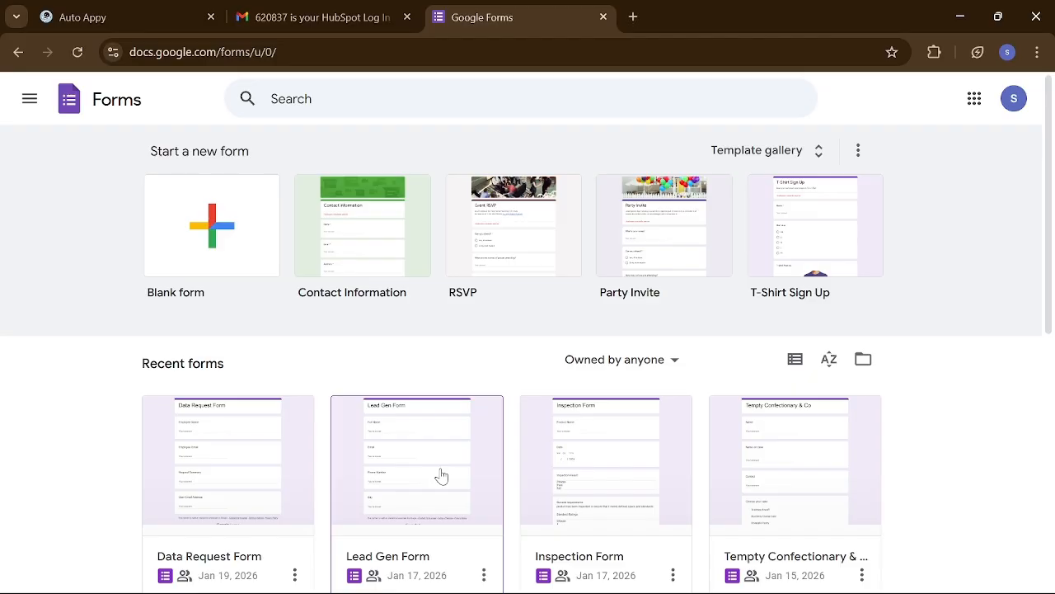
- Scroll the recent forms and open the Retreat Form with its Name and Email questions
scroll(441, 476, down, 1)
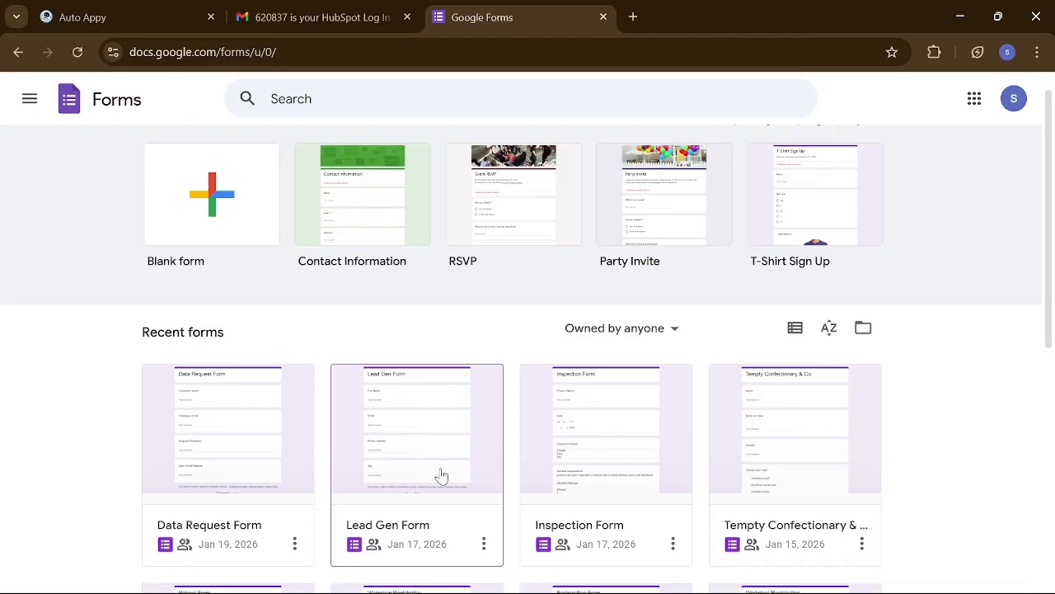
scroll(441, 476, down, 1)
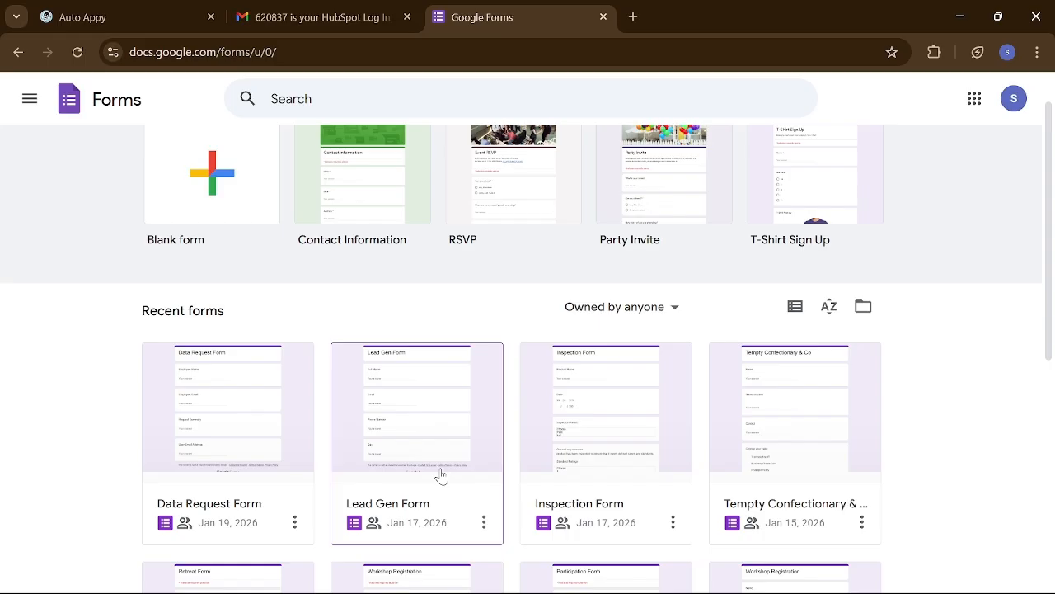
scroll(441, 475, down, 1)
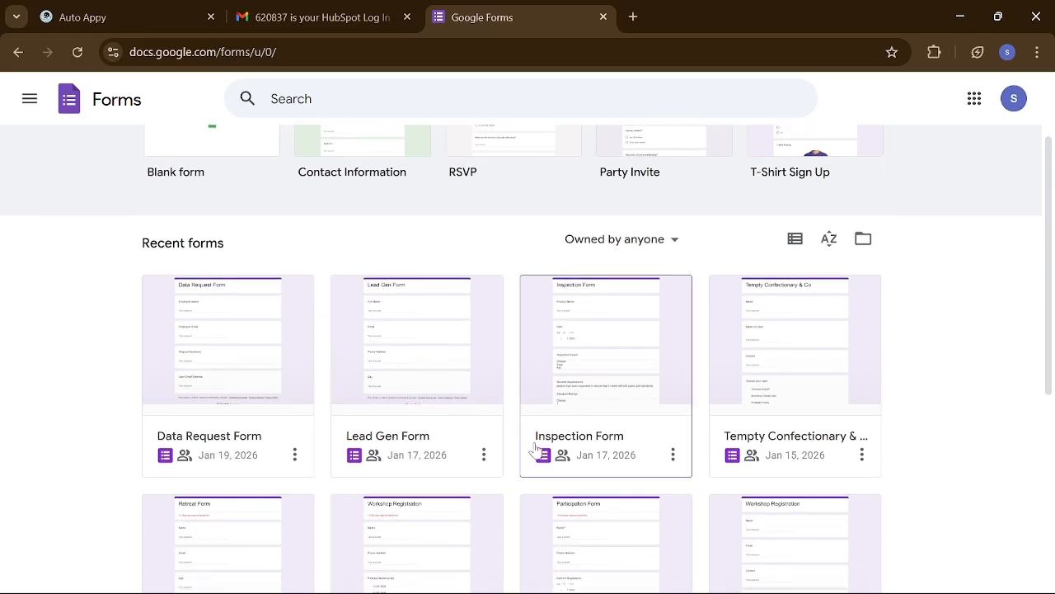
scroll(592, 460, down, 2)
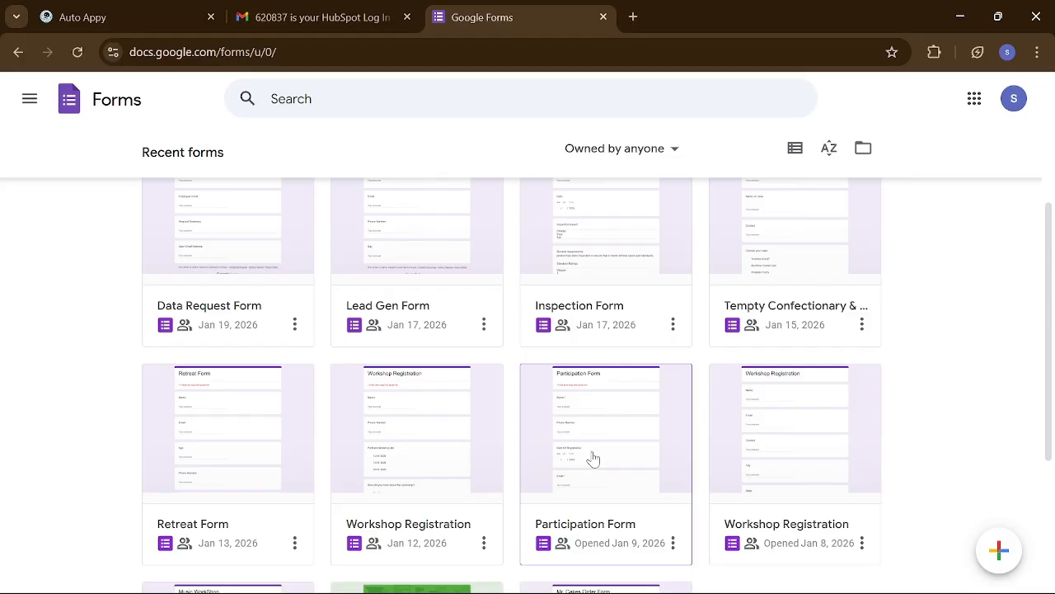
click(258, 432)
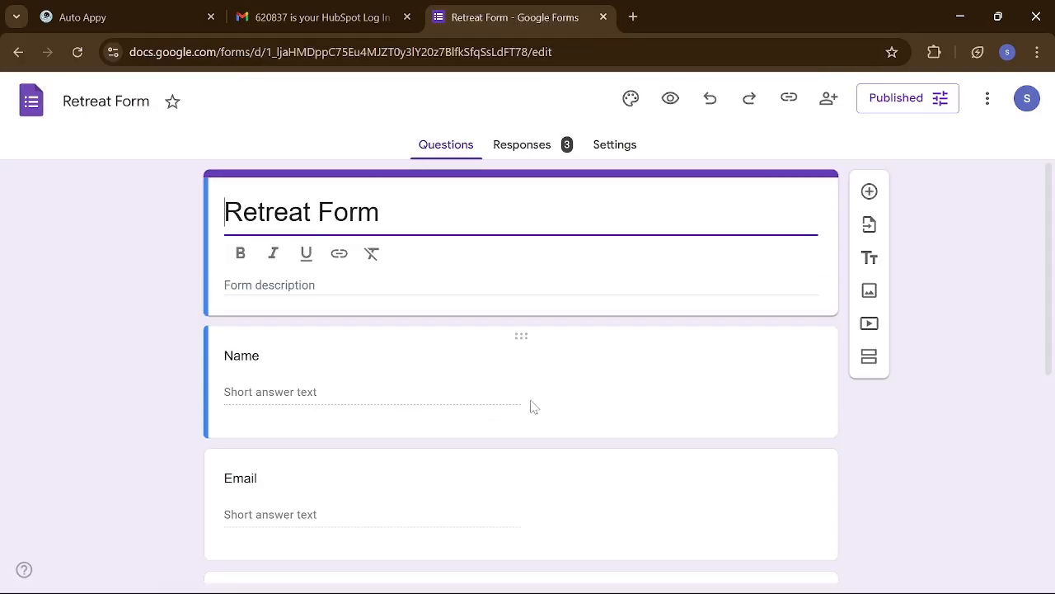
- Look over the Retreat Form's questions, then view its 3 responses on the Responses tab
scroll(534, 406, down, 5)
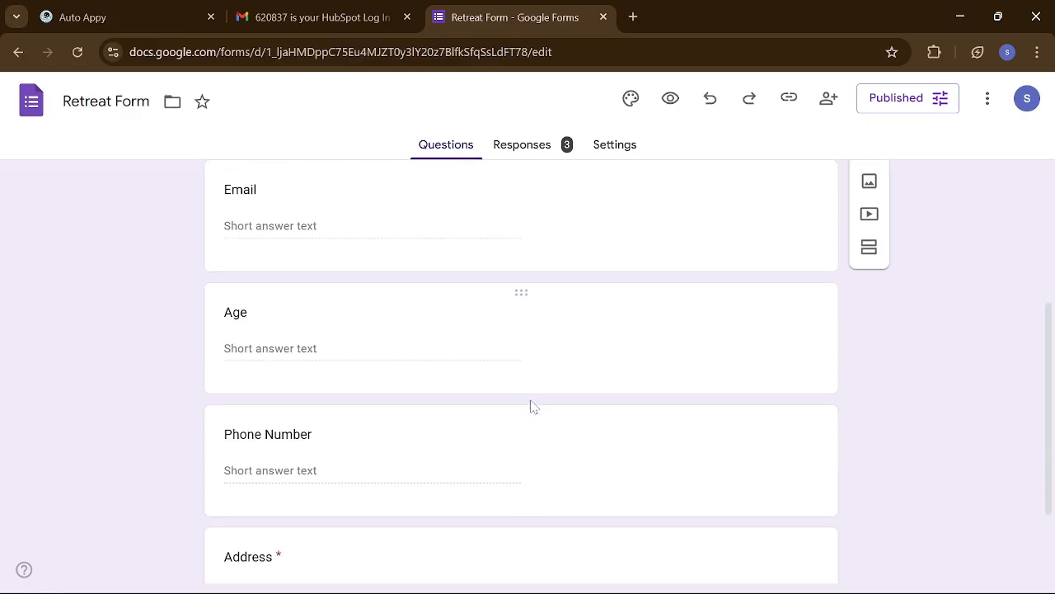
scroll(533, 405, up, 5)
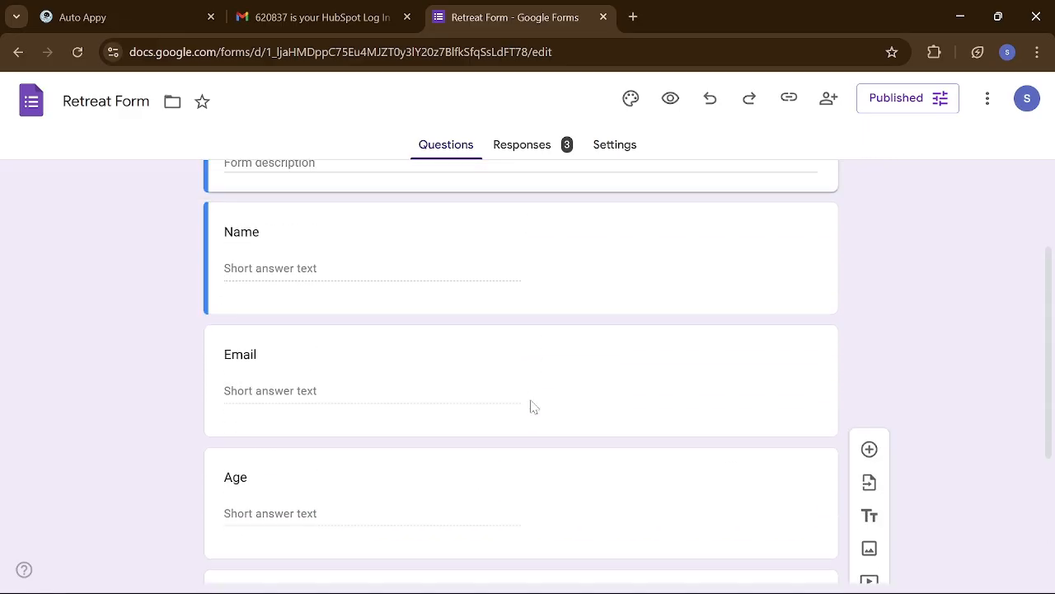
scroll(534, 405, down, 1)
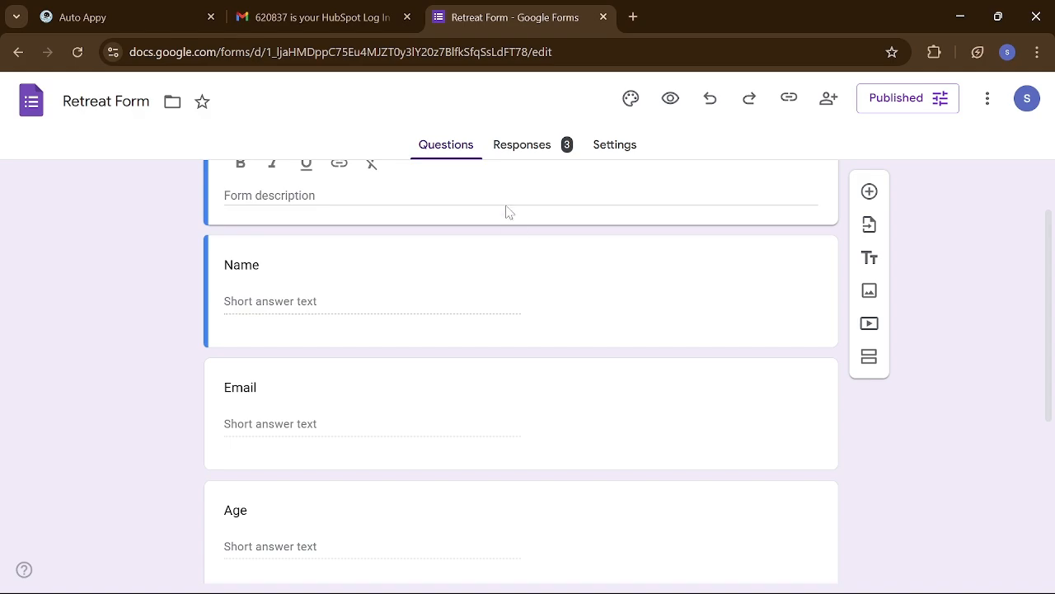
click(526, 154)
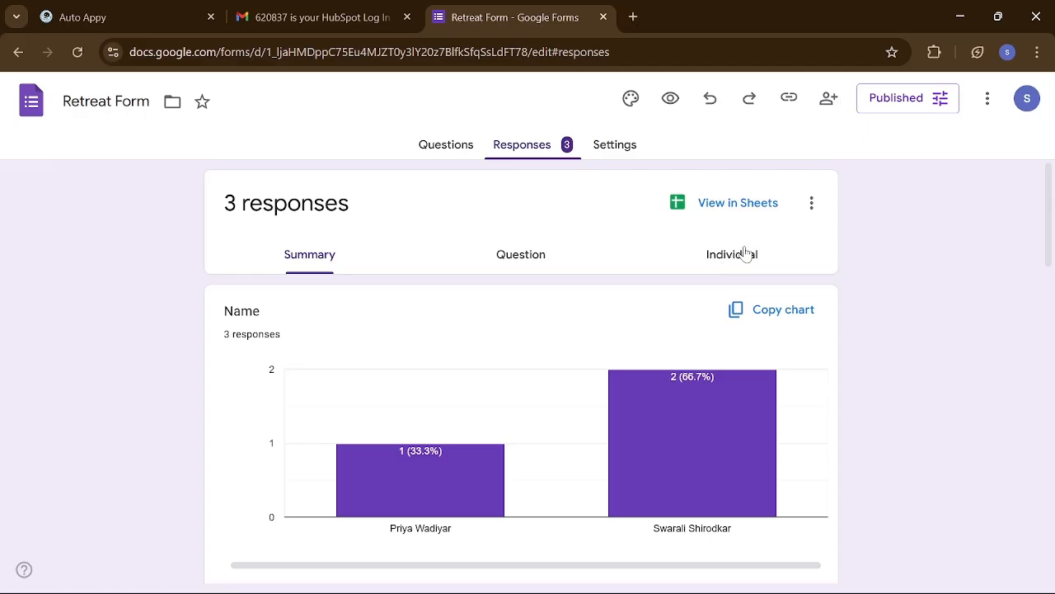
- In the linked responses sheet, delete the two old response rows 2–3
click(714, 207)
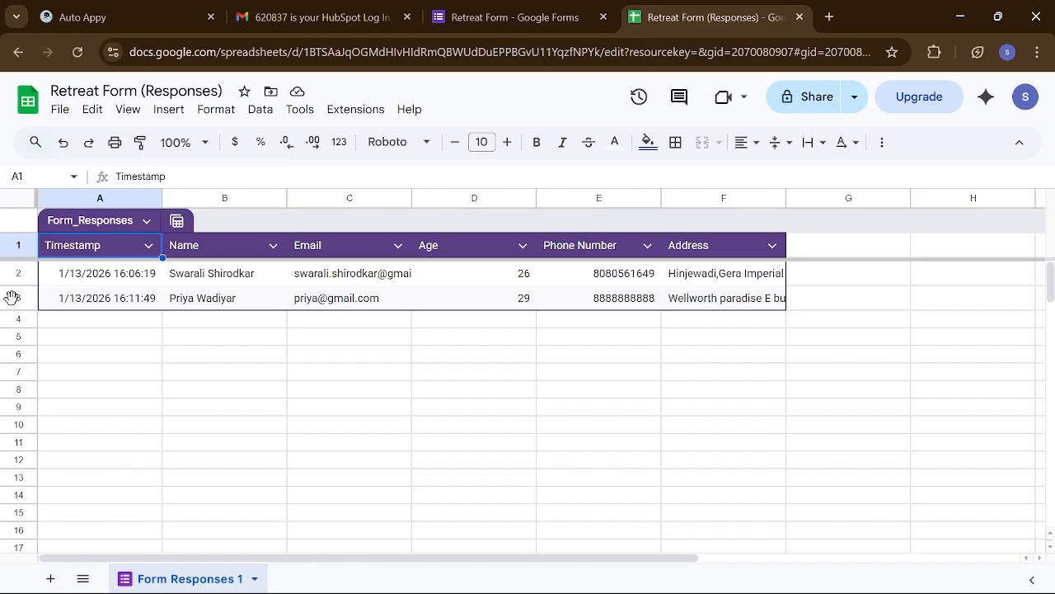
click(11, 297)
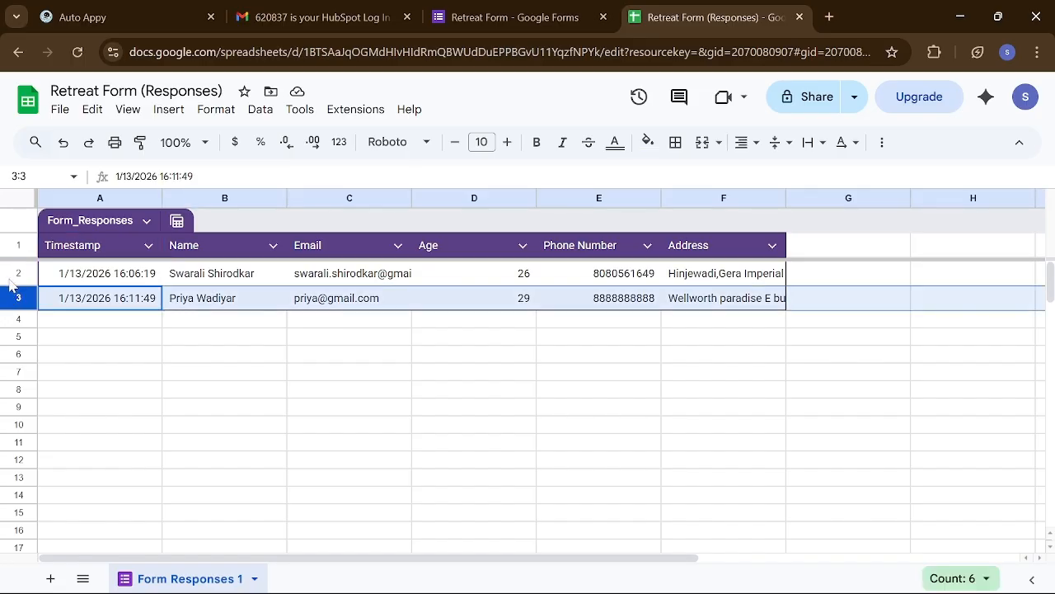
shift+click(9, 274)
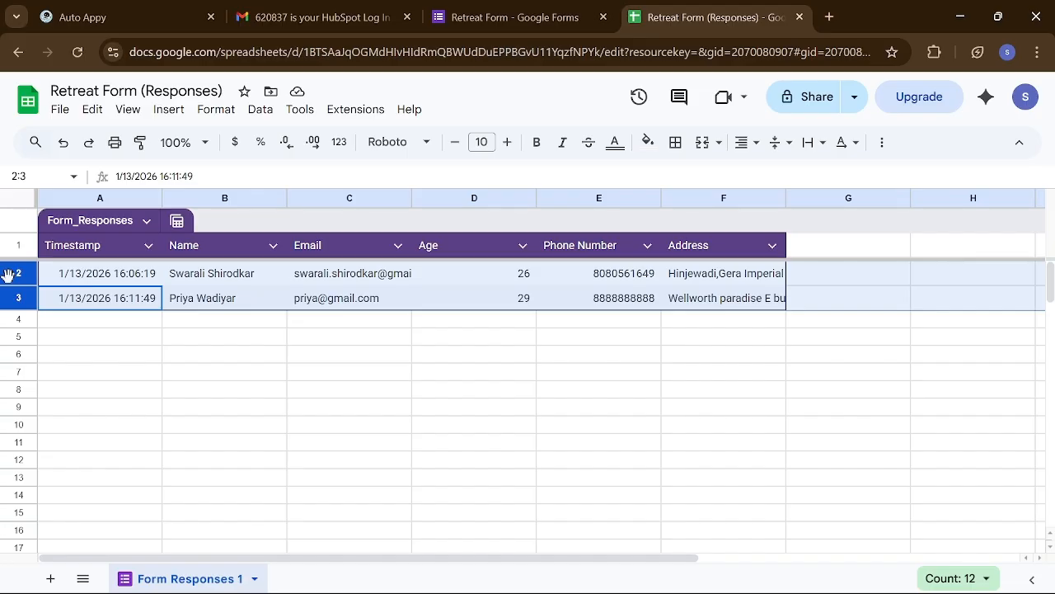
right_click(81, 277)
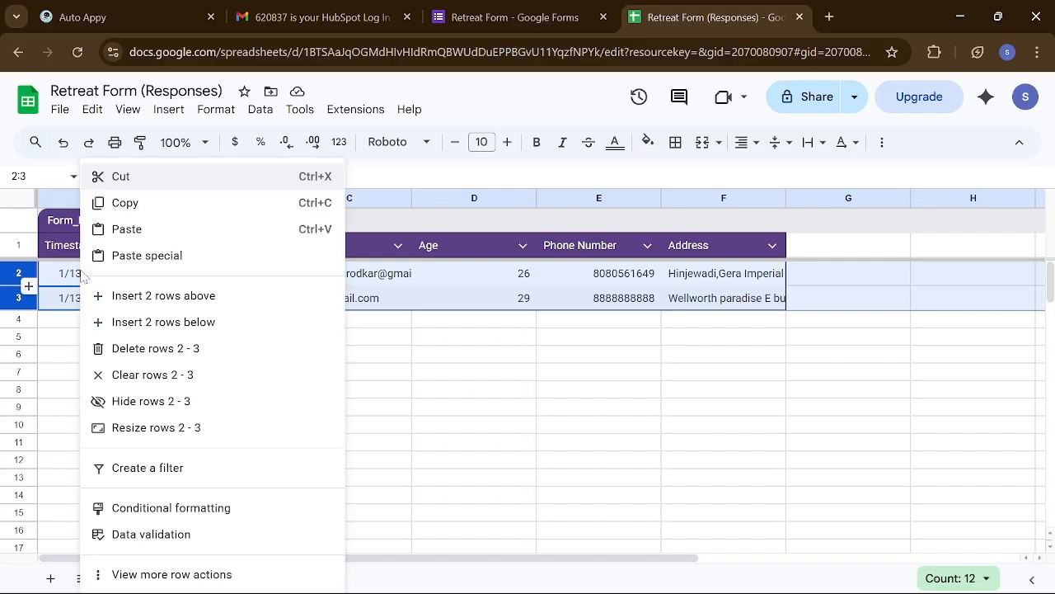
click(151, 348)
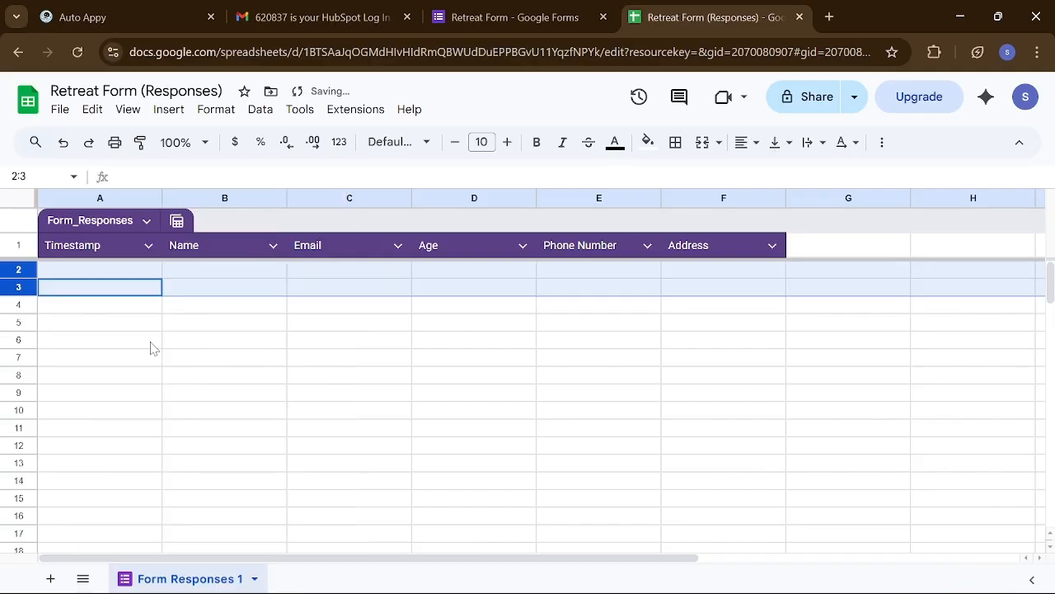
click(525, 364)
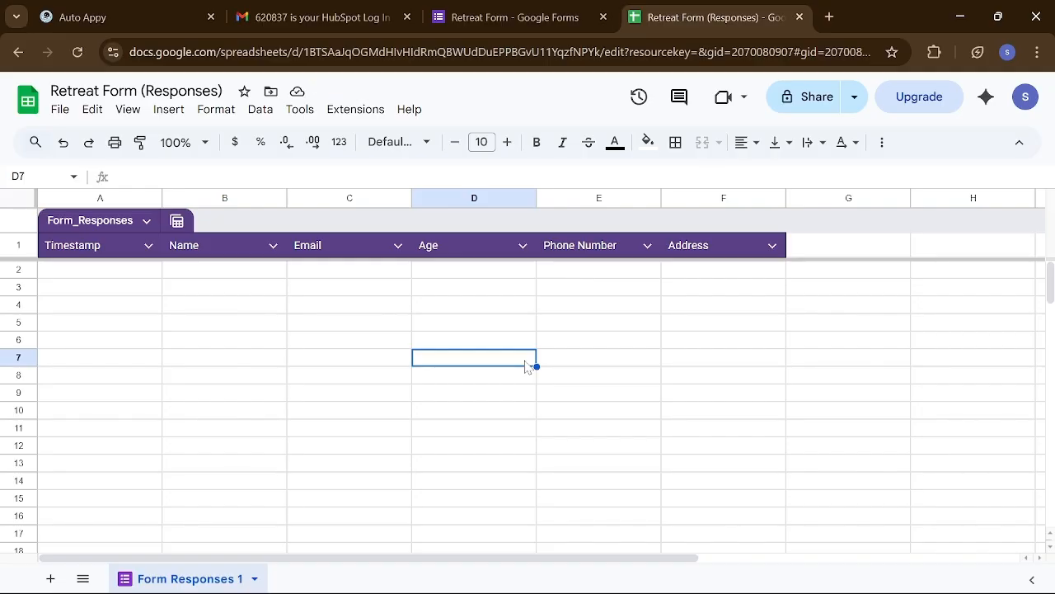
- Back in the Retreat Form, copy the form's responder link
click(519, 11)
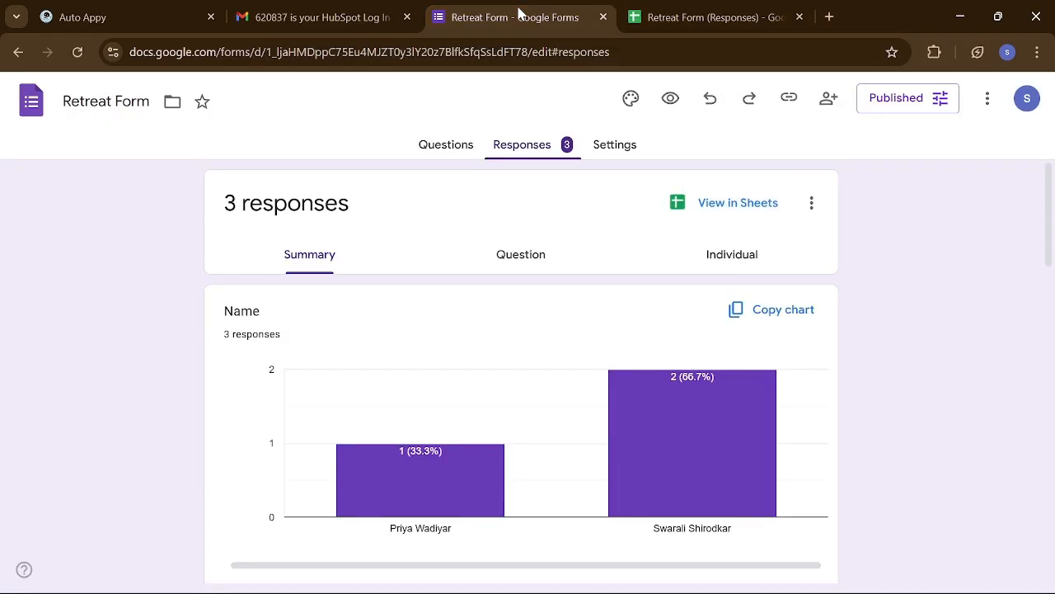
click(789, 97)
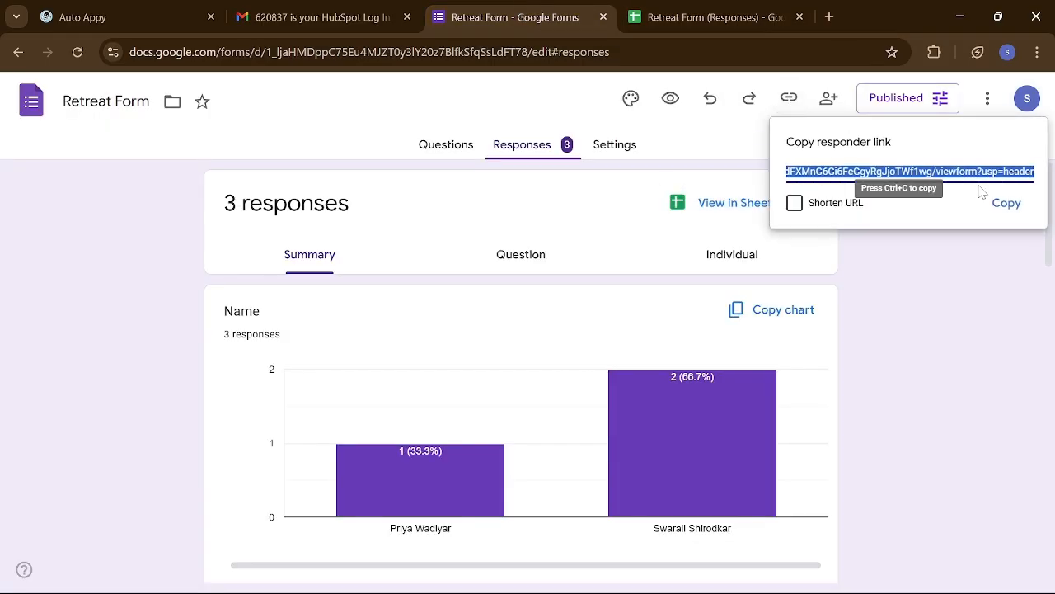
click(1006, 203)
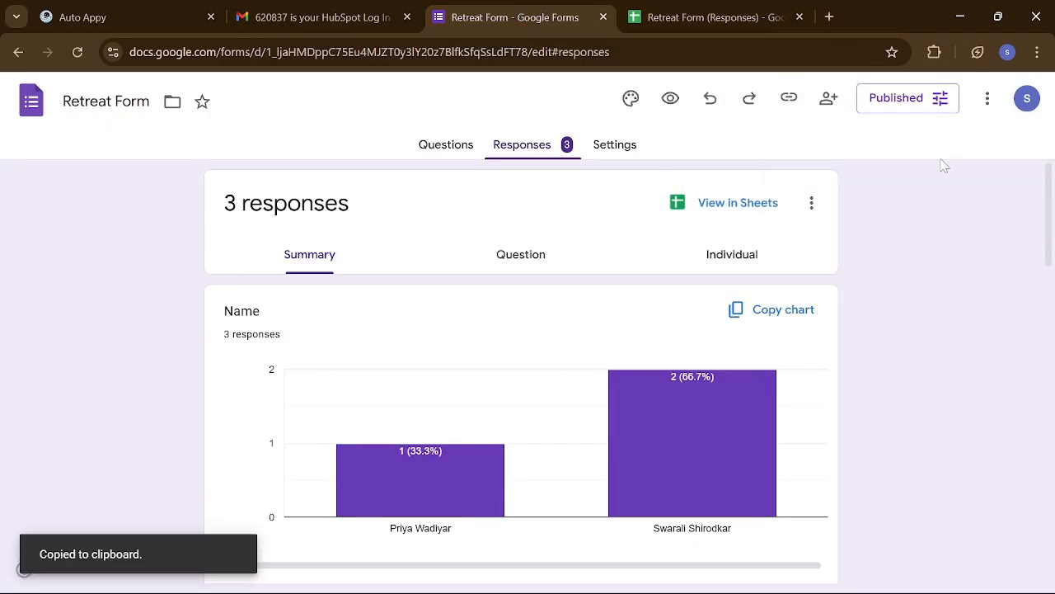
- Load the Retreat Form's live page from the copied link in a new tab, then return to the responses sheet
click(829, 18)
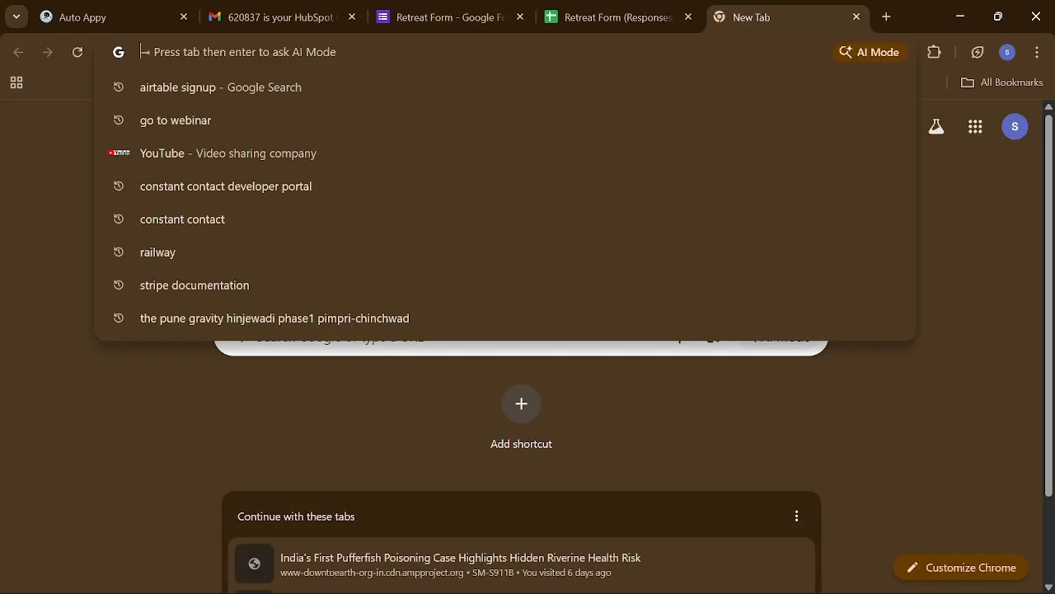
key(ctrl+v)
key(Return)
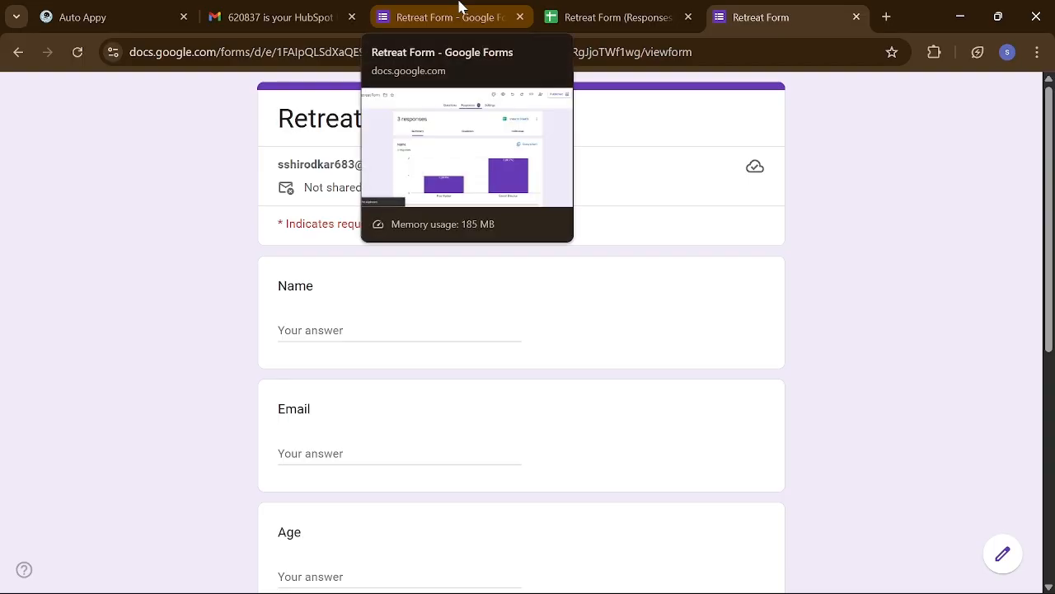
click(569, 18)
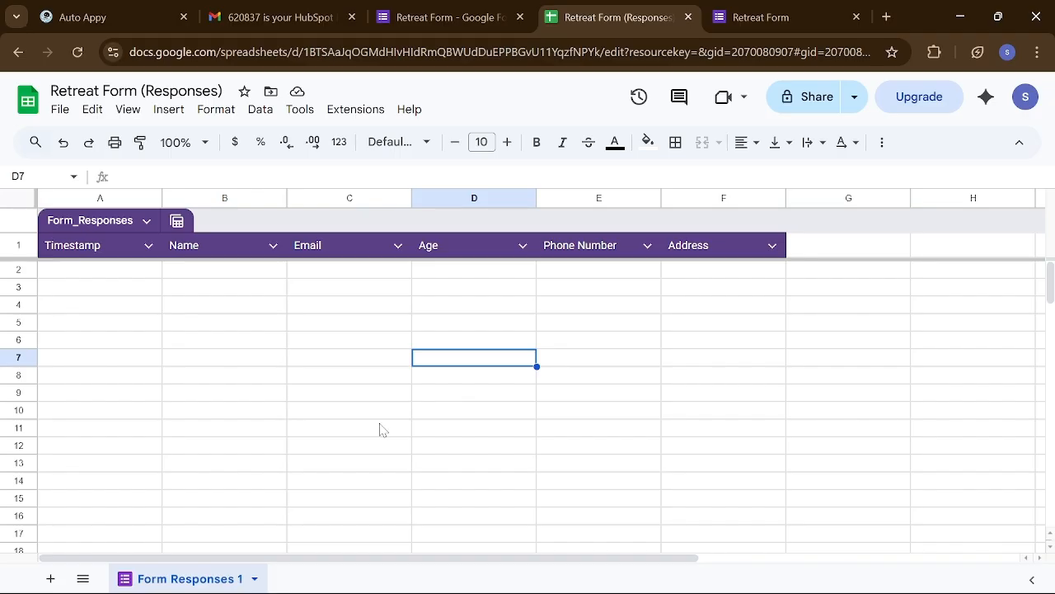
- Recopy the trigger's webhook URL in Auto Appy and return to the Retreat Form responses sheet
click(92, 17)
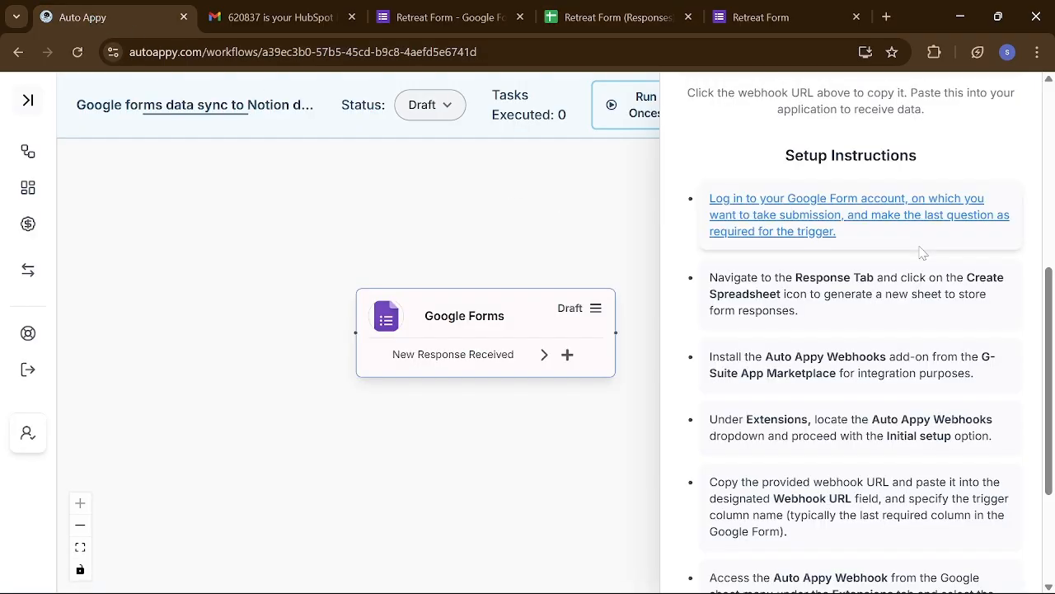
scroll(919, 253, up, 5)
click(932, 448)
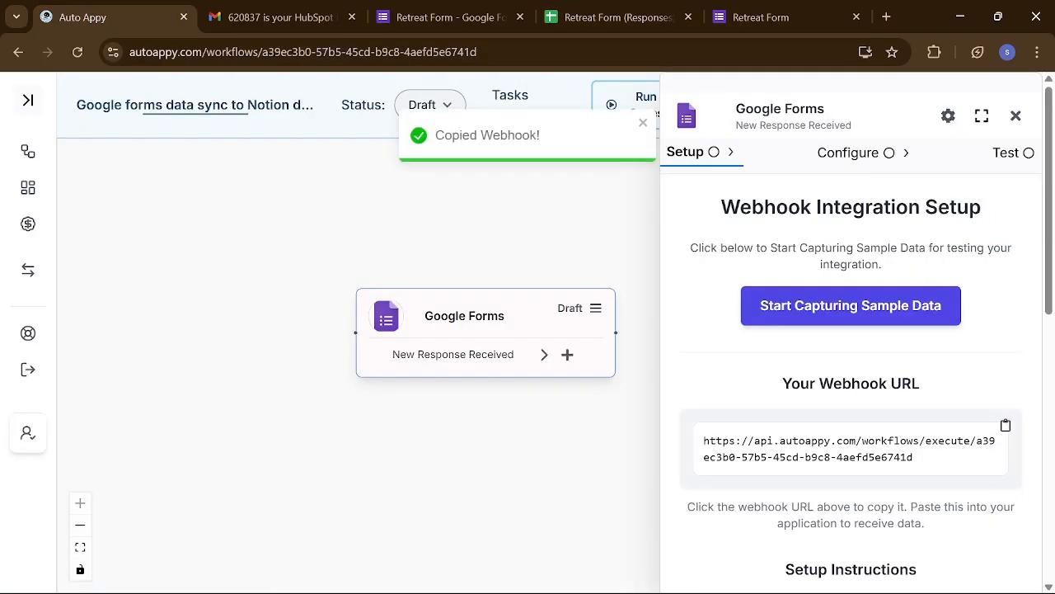
click(620, 9)
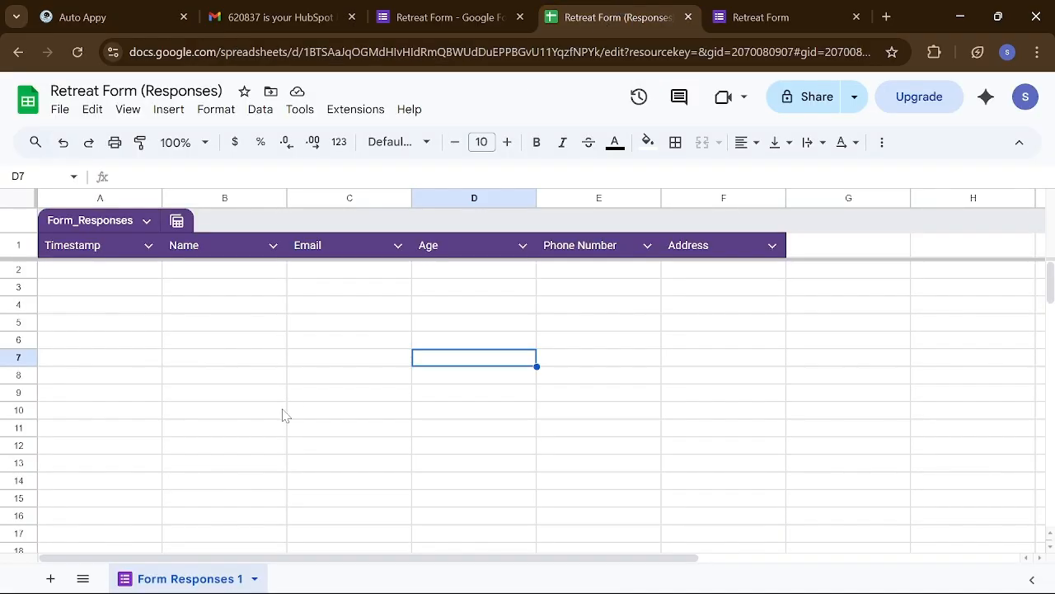
- Uninstall the Auto Appy Webhook add-on from the Marketplace's installed apps, then close the Marketplace
click(348, 112)
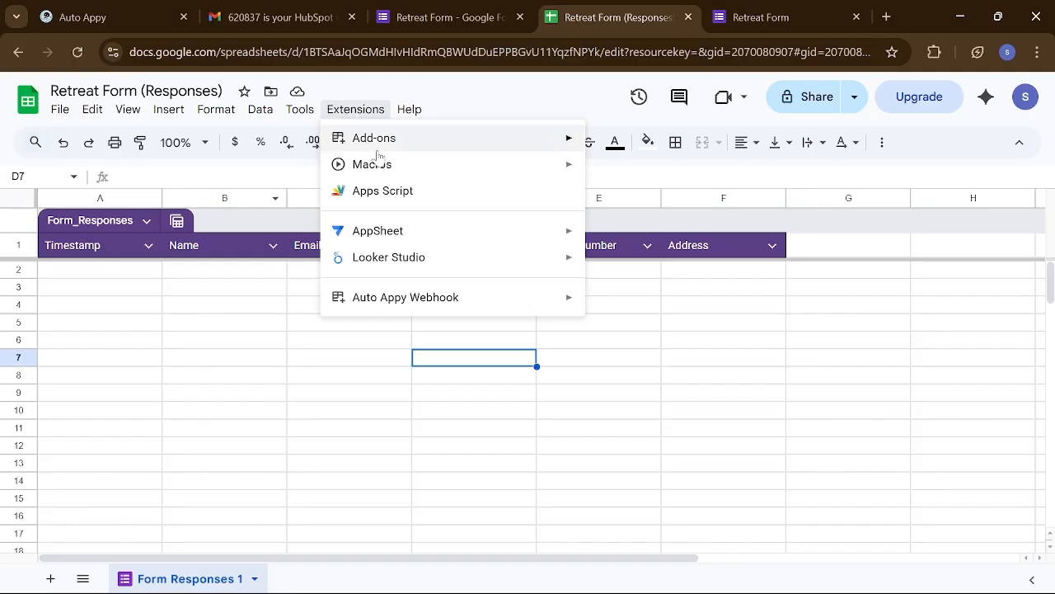
mouse_move(496, 292)
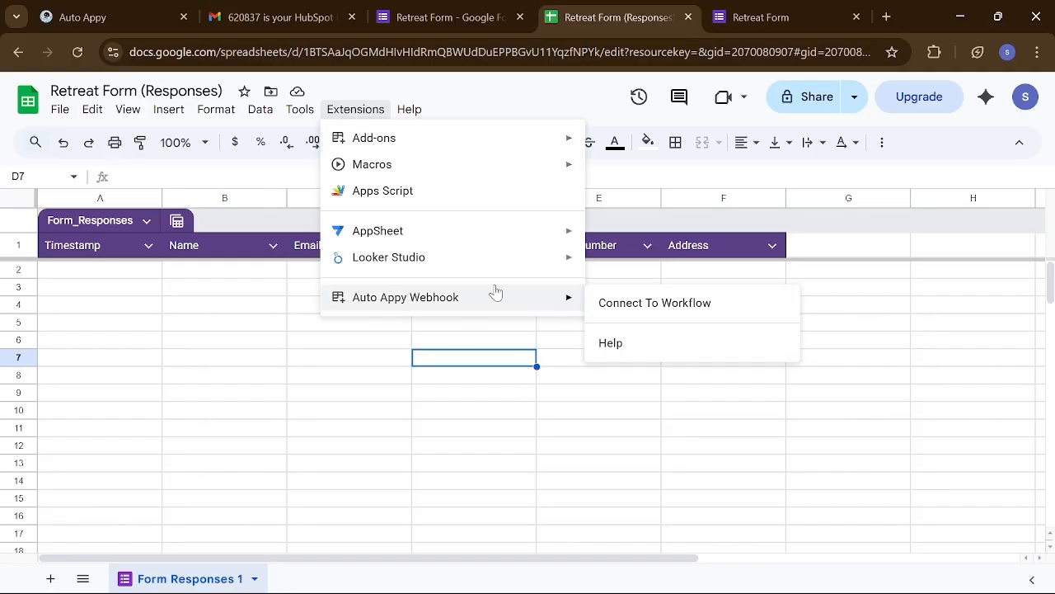
mouse_move(448, 137)
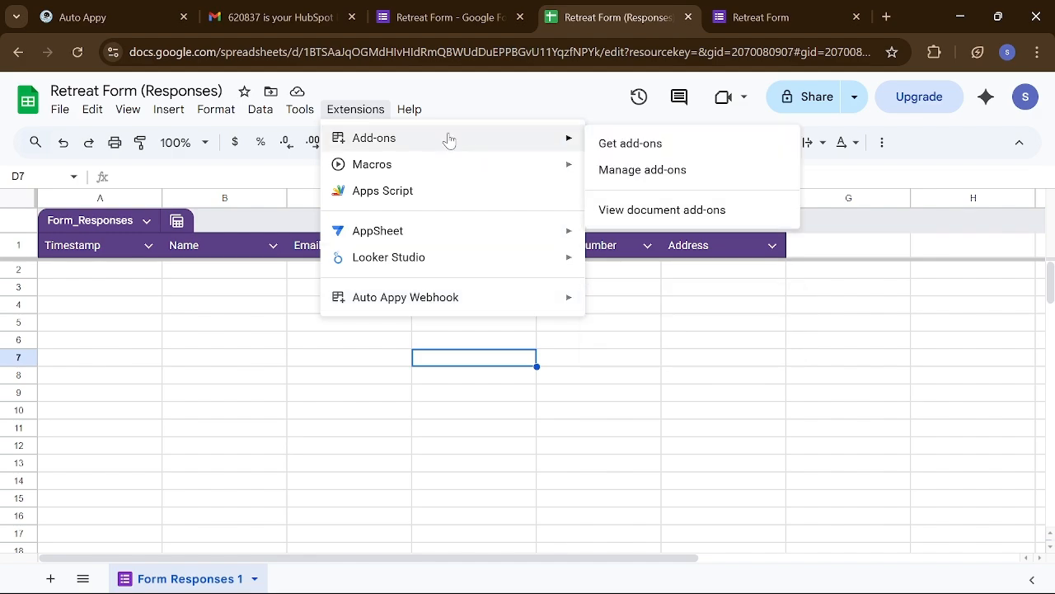
click(648, 171)
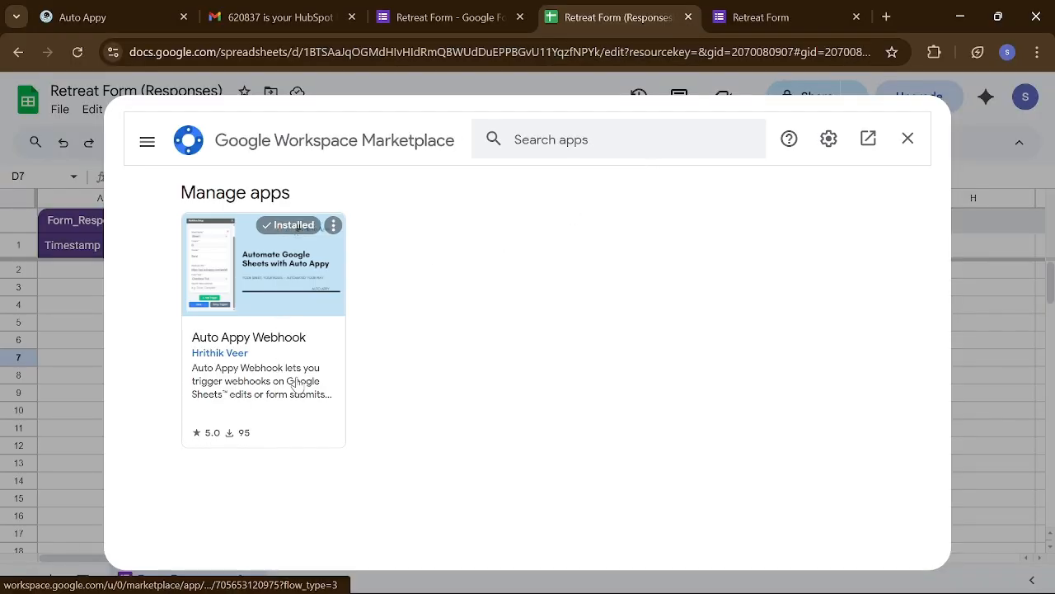
click(333, 226)
click(368, 244)
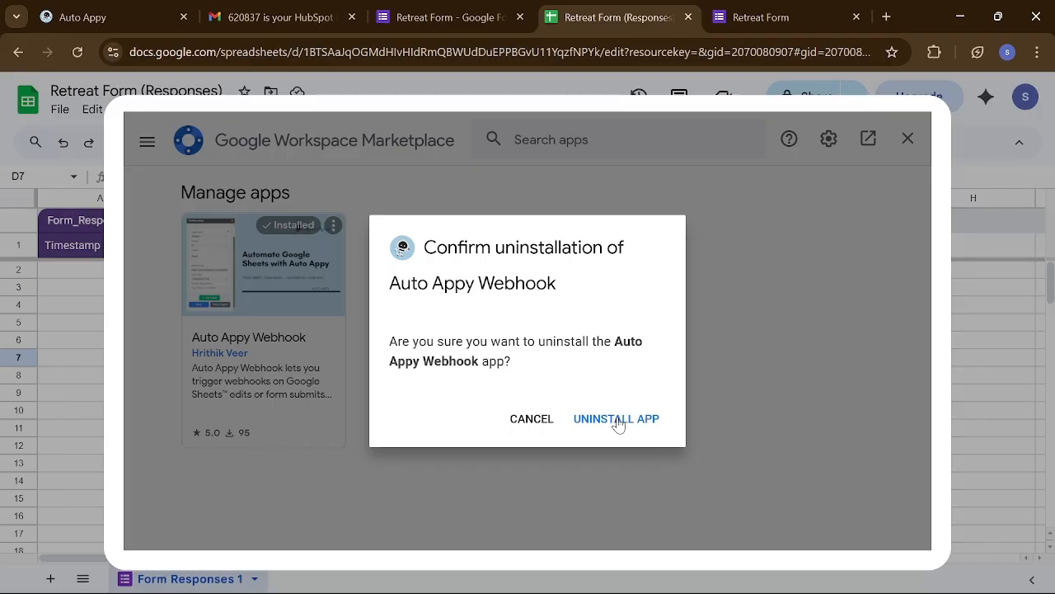
click(618, 421)
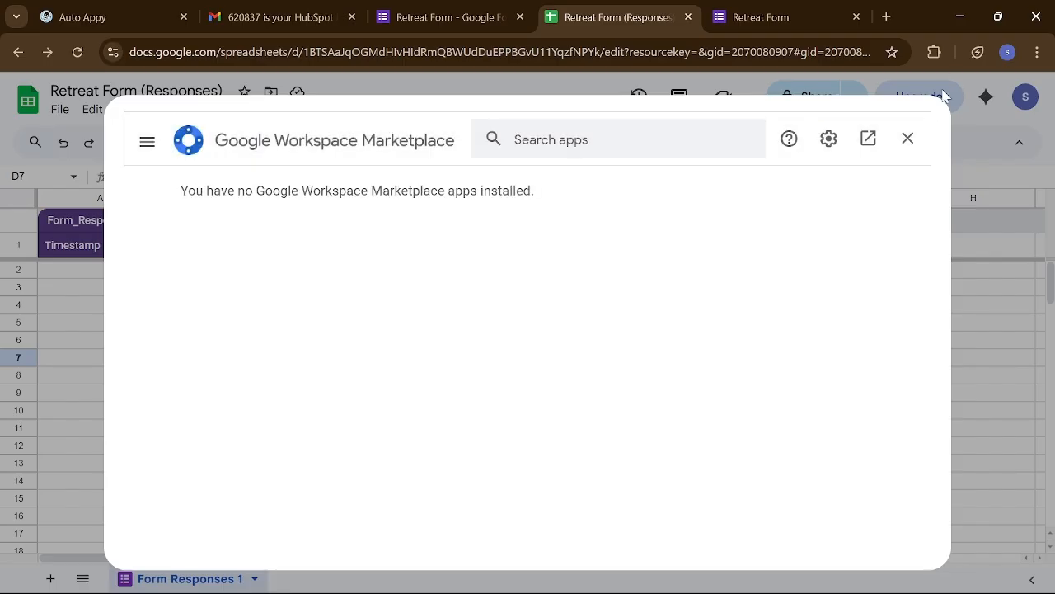
click(909, 139)
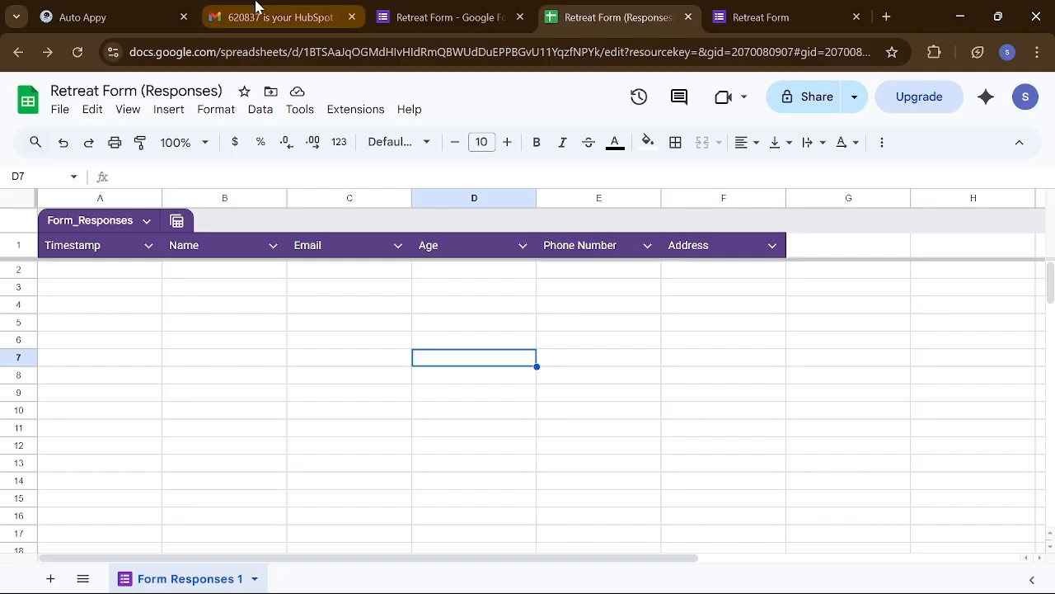
- Reload the sheet and search the add-on Marketplace for 'auto appy'
click(78, 52)
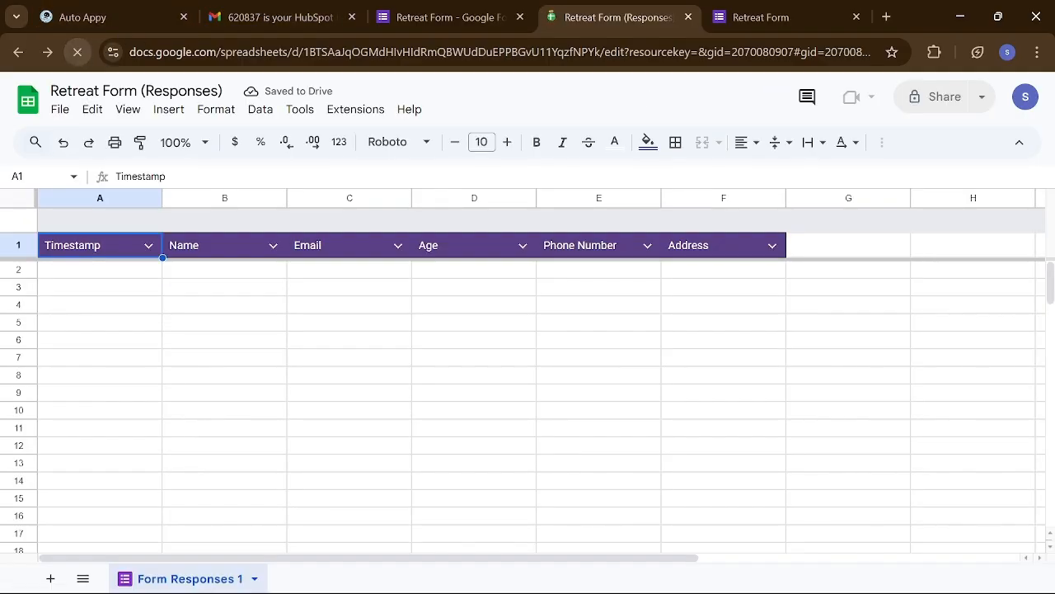
click(354, 109)
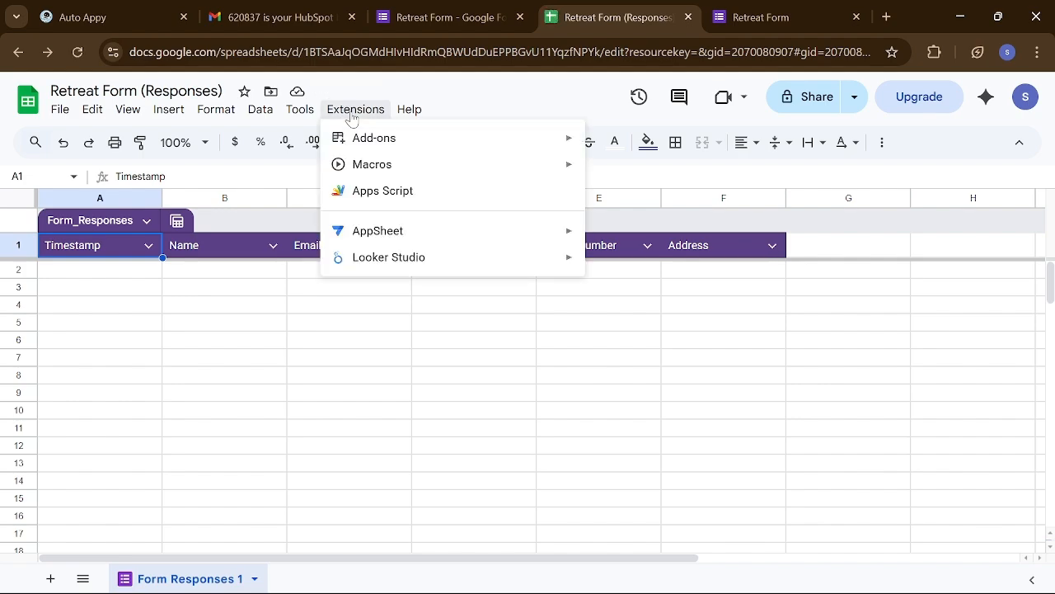
mouse_move(389, 148)
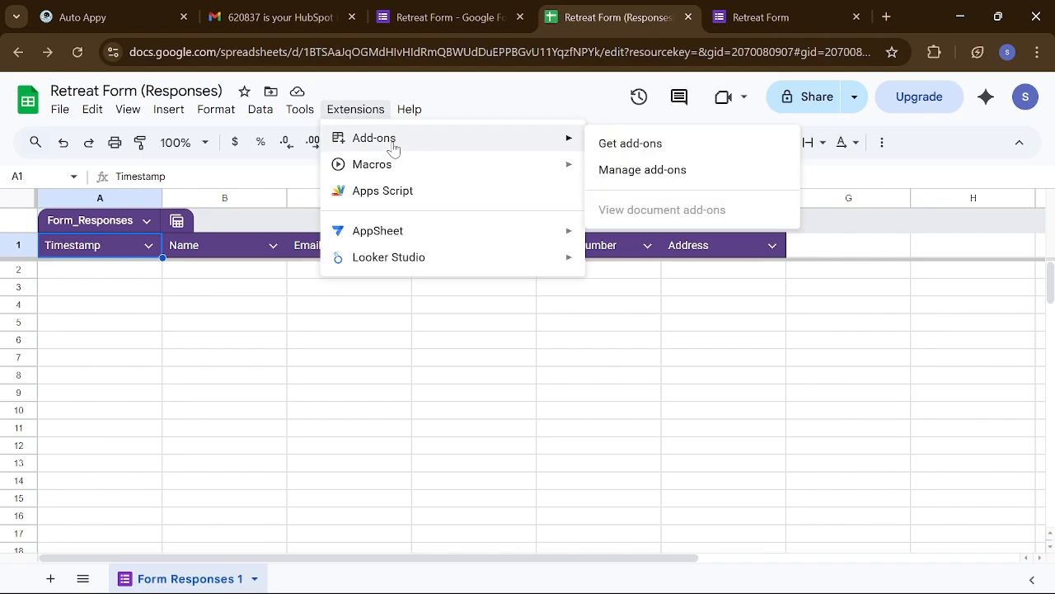
click(659, 150)
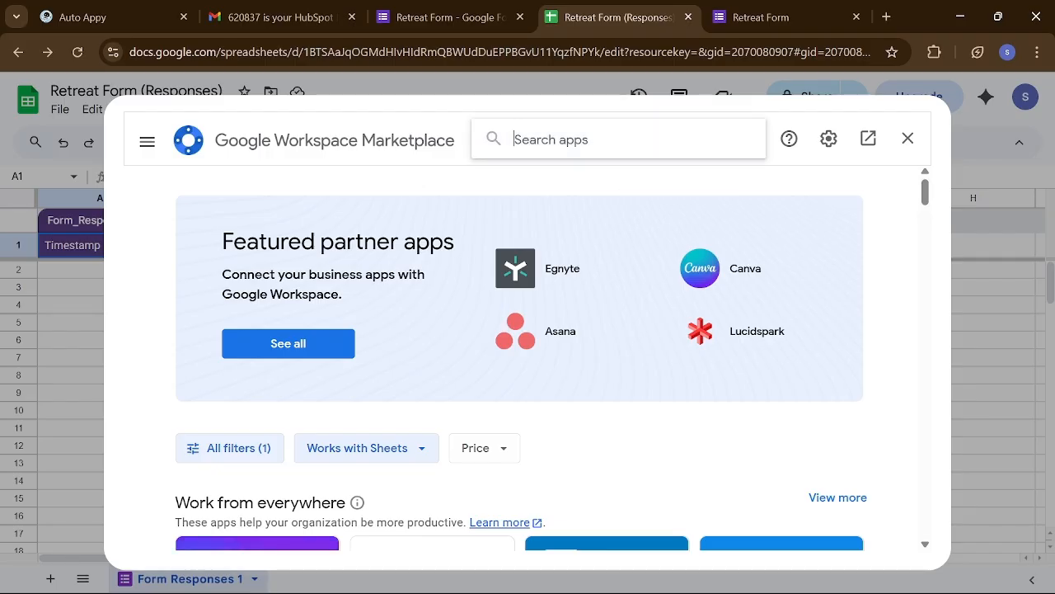
text(aut)
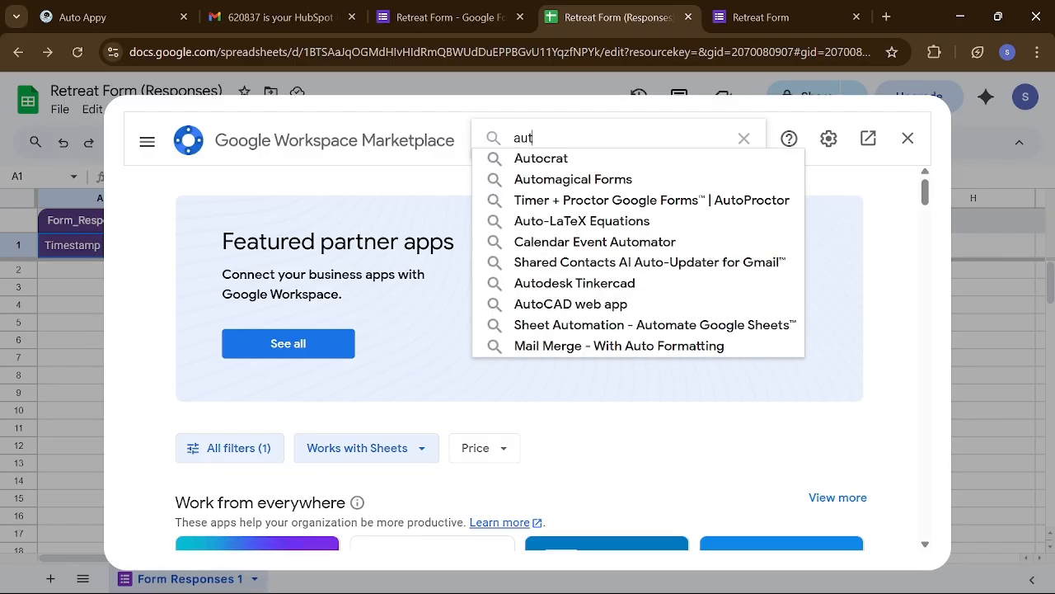
text(o appy)
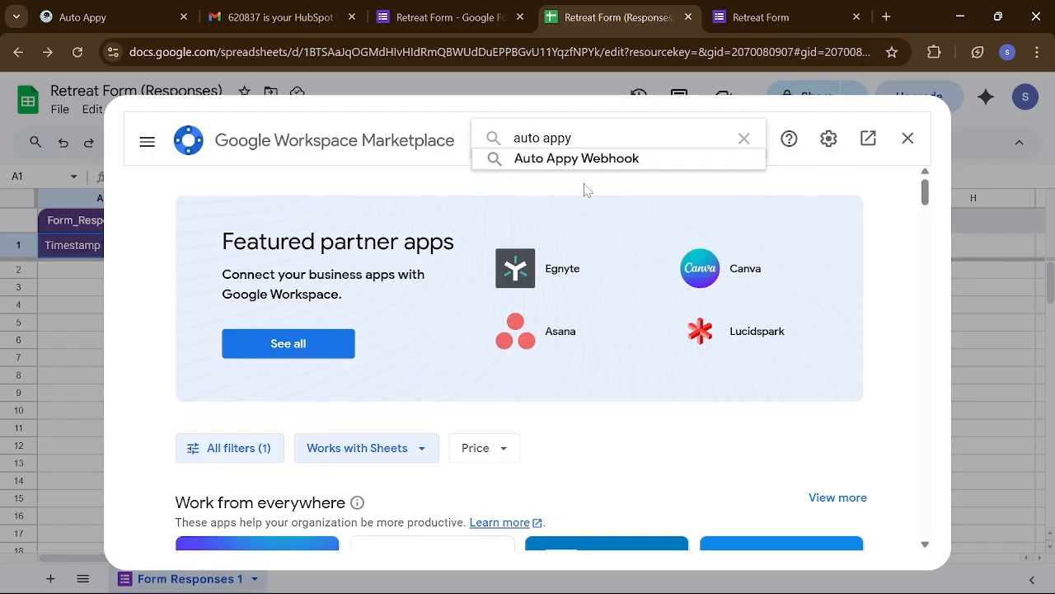
click(566, 158)
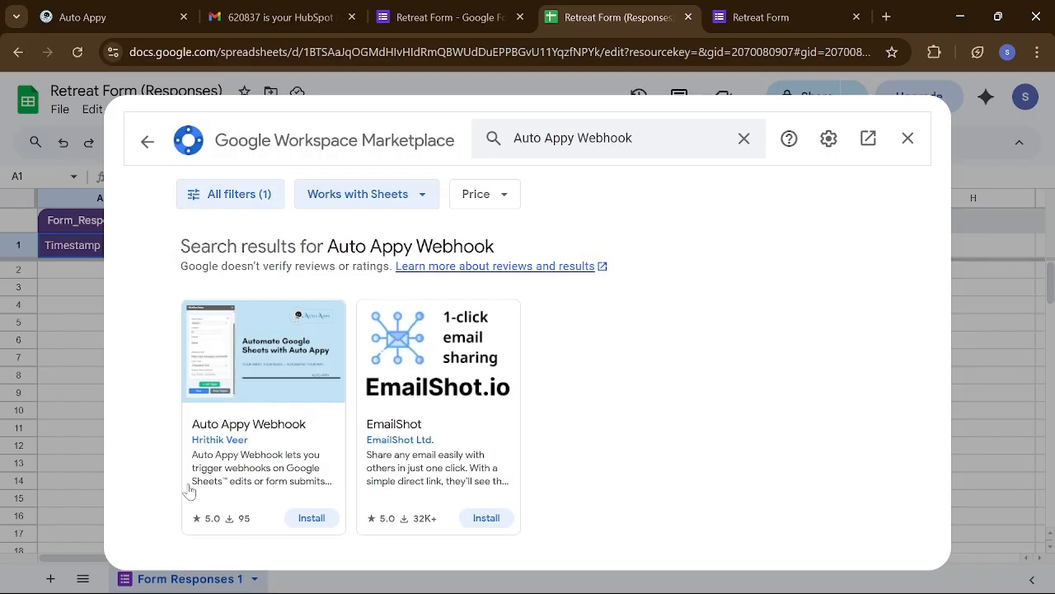
- Install Auto Appy Webhook granting all permissions, then open its additional setup guide
click(307, 519)
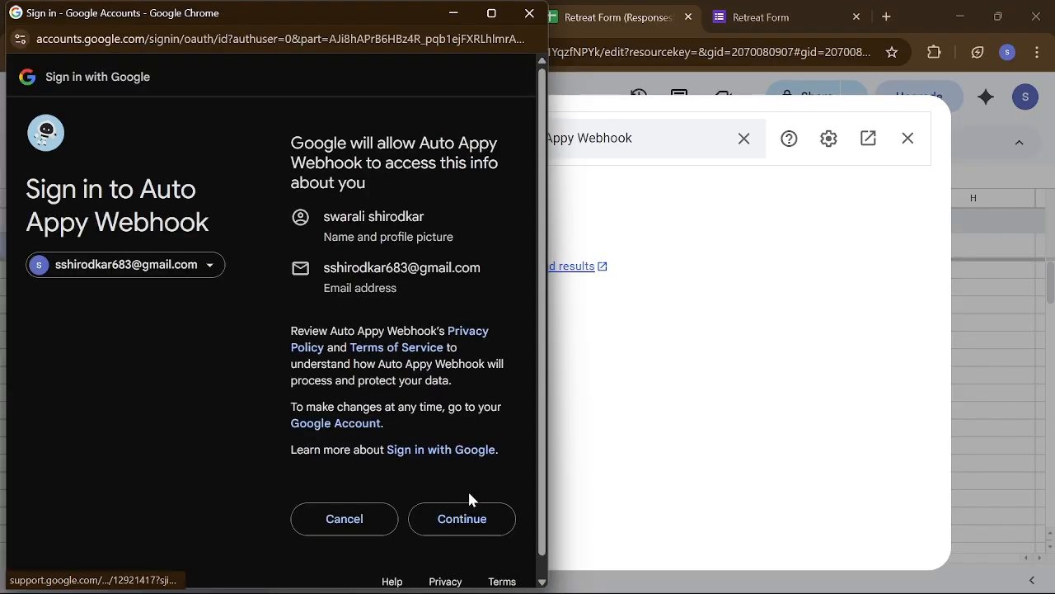
click(472, 512)
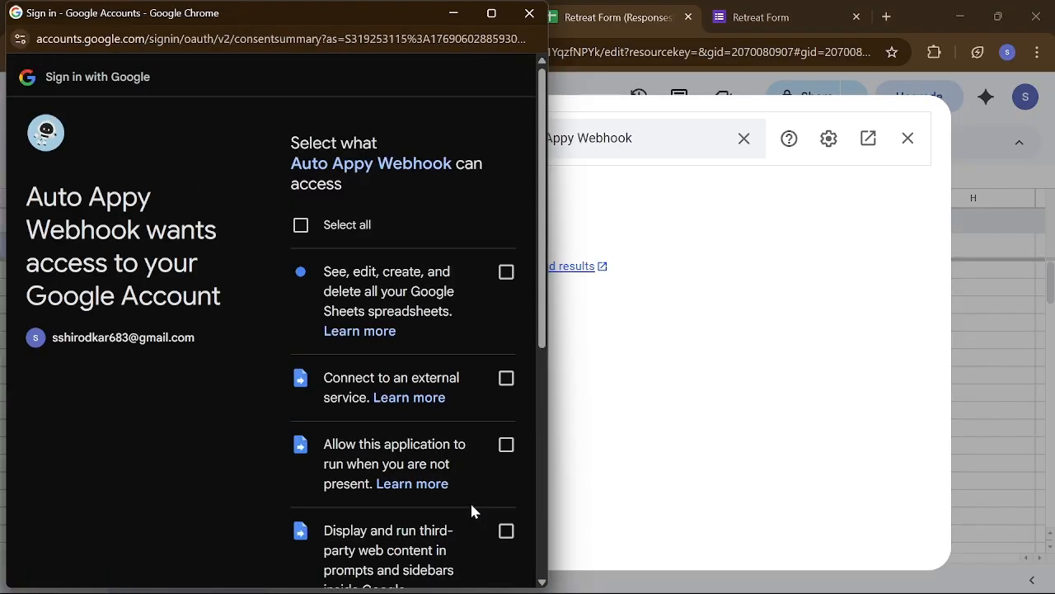
click(301, 225)
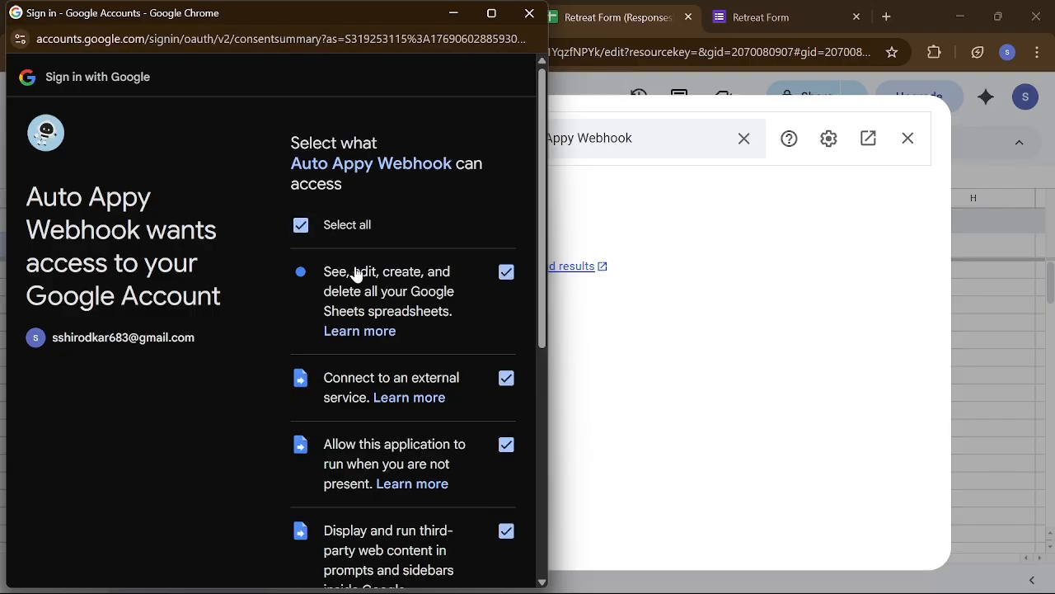
scroll(354, 274, down, 5)
click(467, 498)
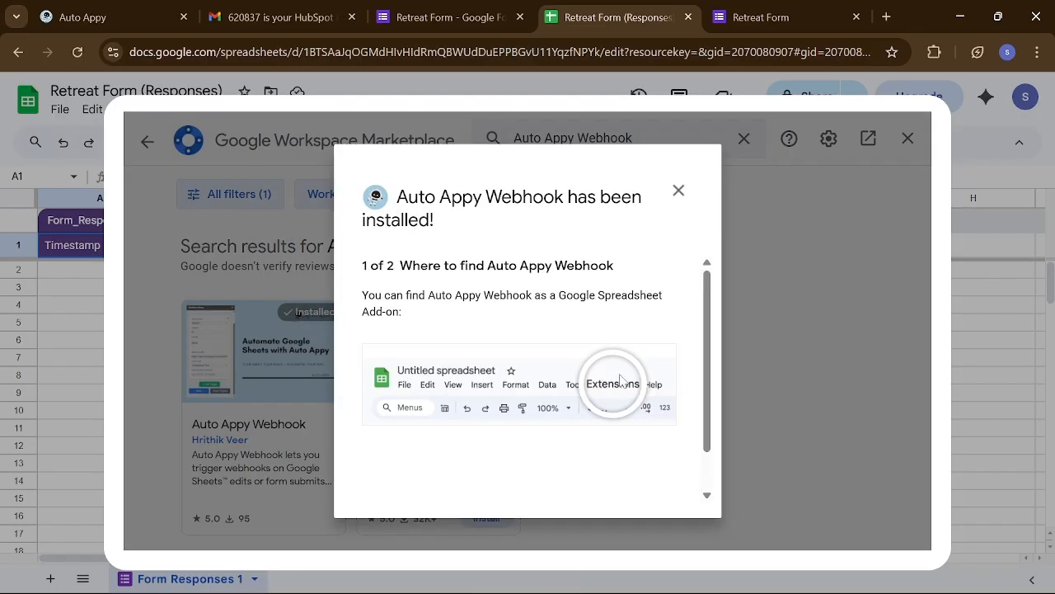
scroll(621, 379, down, 1)
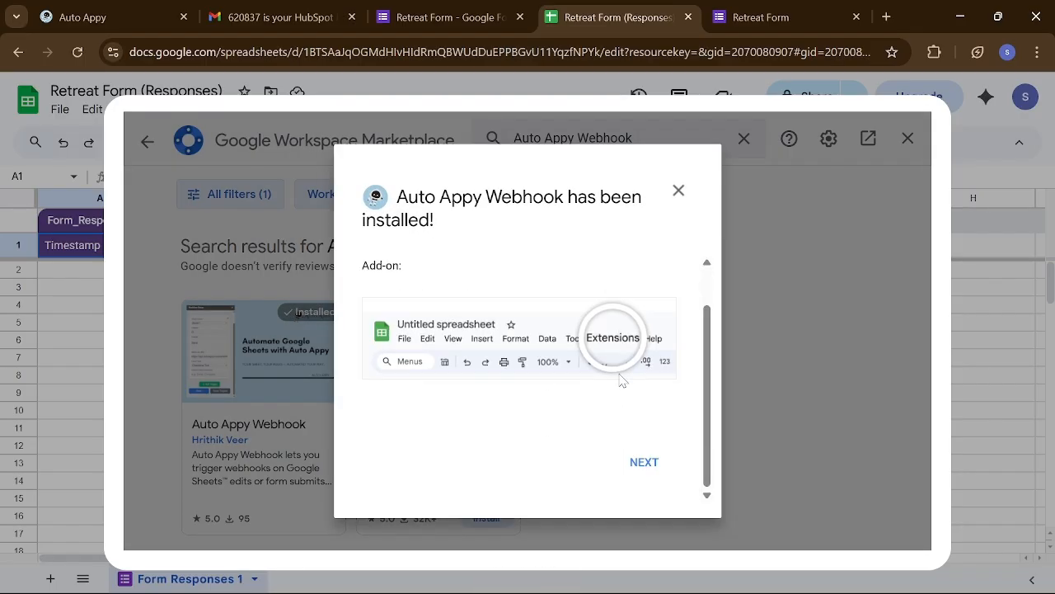
click(634, 466)
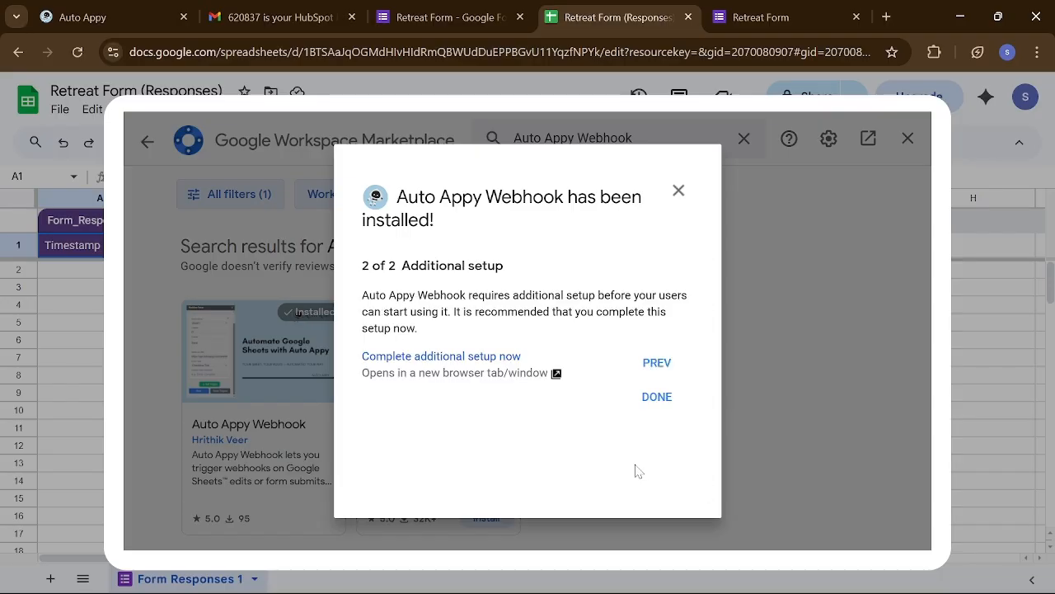
click(441, 356)
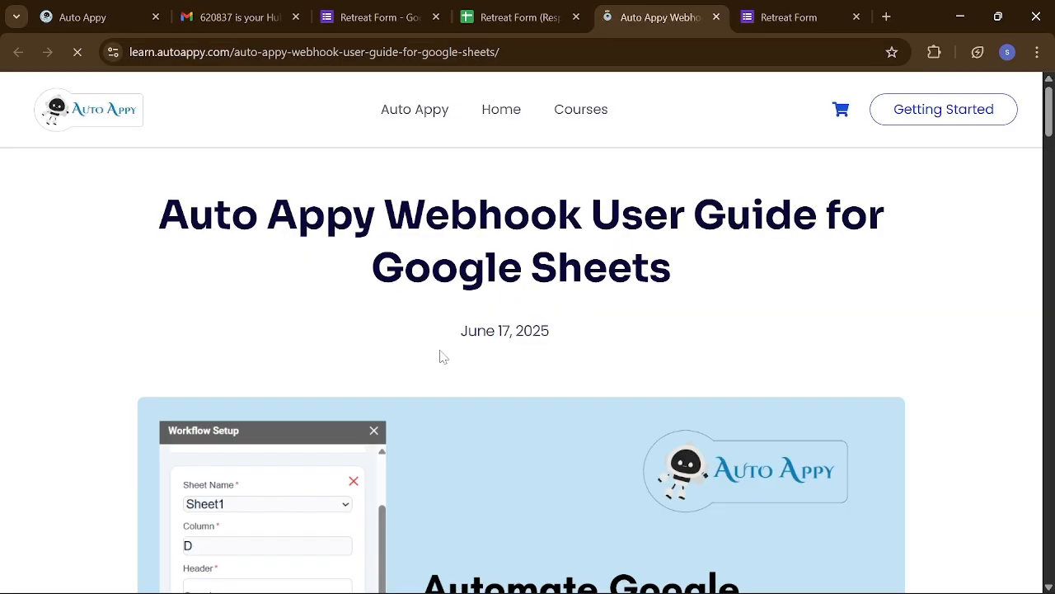
scroll(441, 355, down, 15)
- Scroll through the Auto Appy Webhook user guide, then return to the Retreat Form (Responses) tab
scroll(441, 355, down, 20)
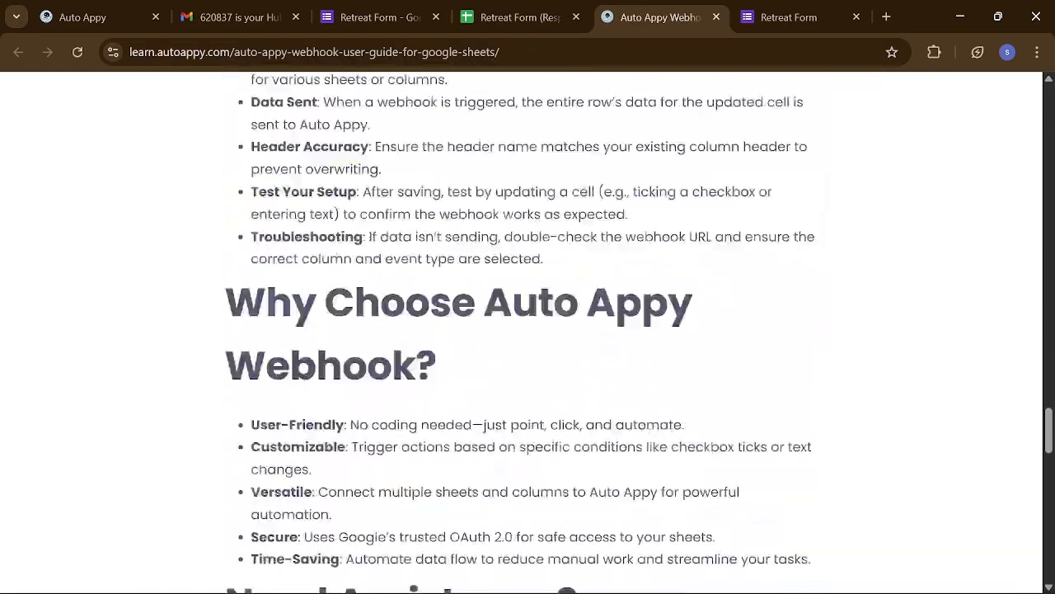
scroll(447, 358, up, 15)
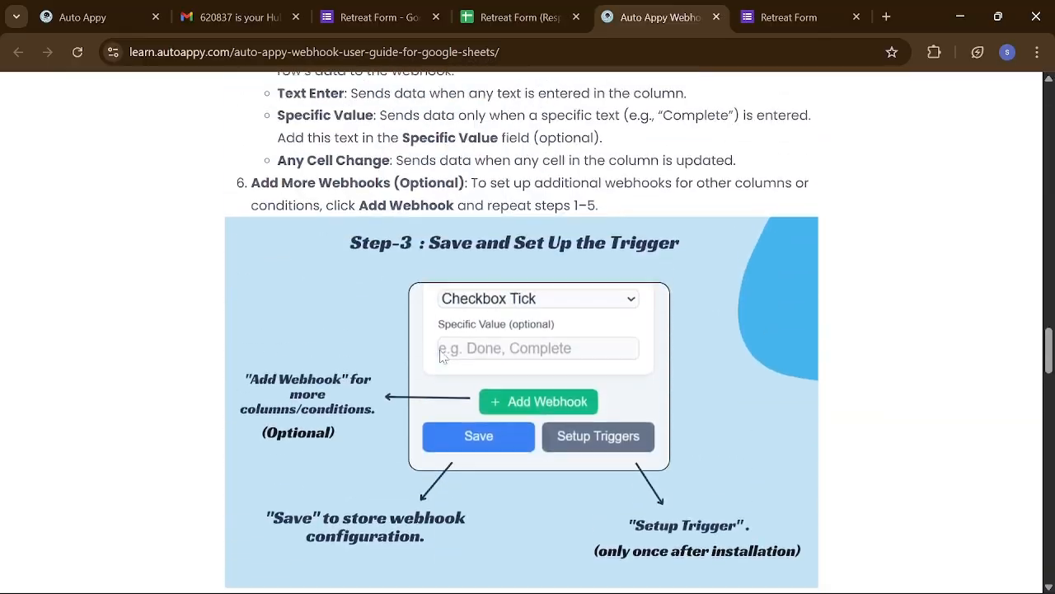
scroll(447, 358, down, 10)
scroll(448, 336, down, 5)
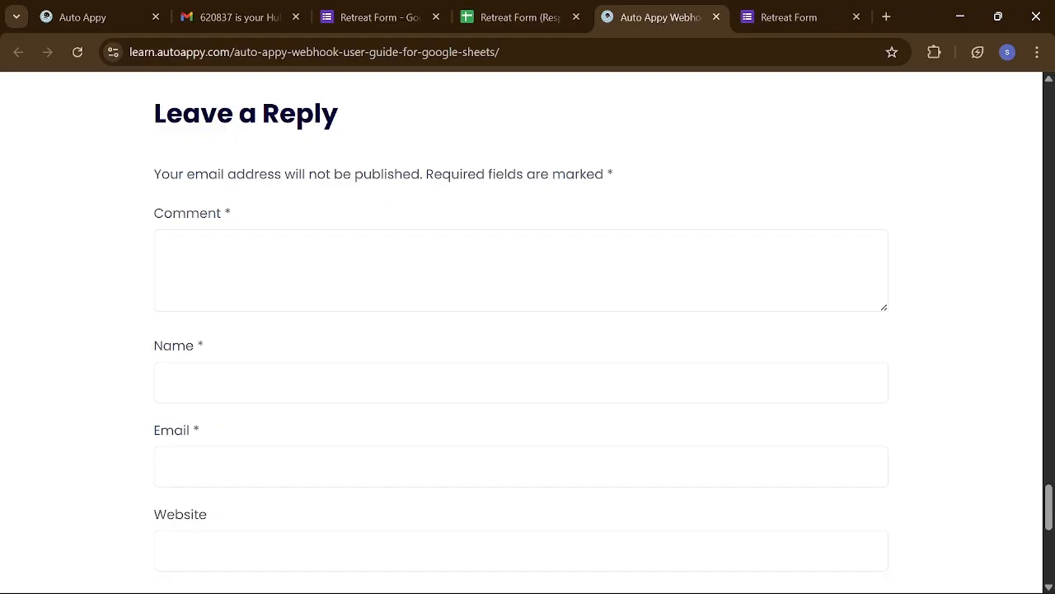
scroll(455, 288, down, 3)
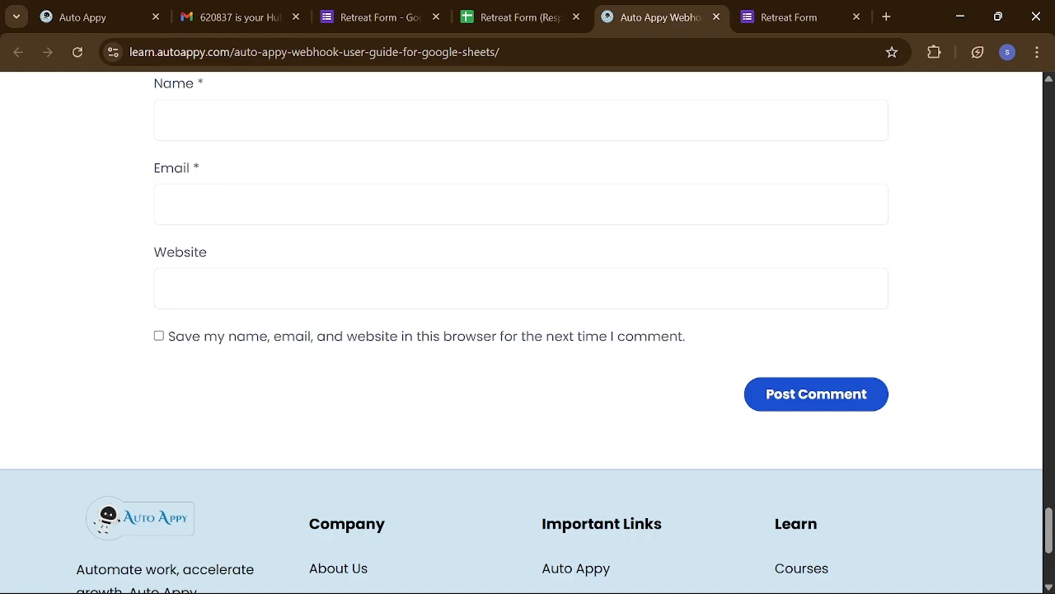
scroll(392, 289, up, 20)
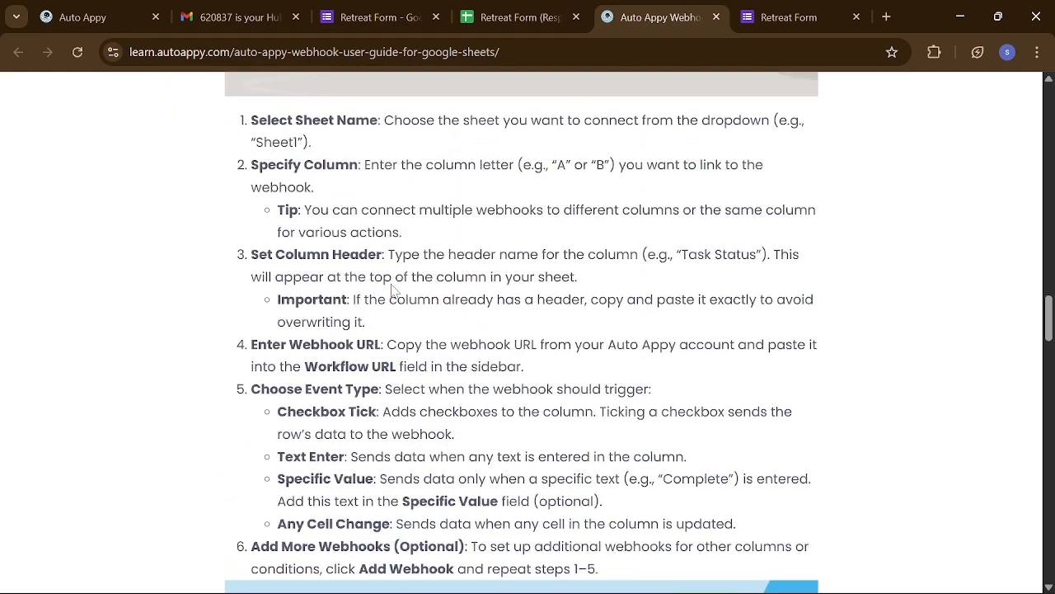
scroll(392, 289, up, 12)
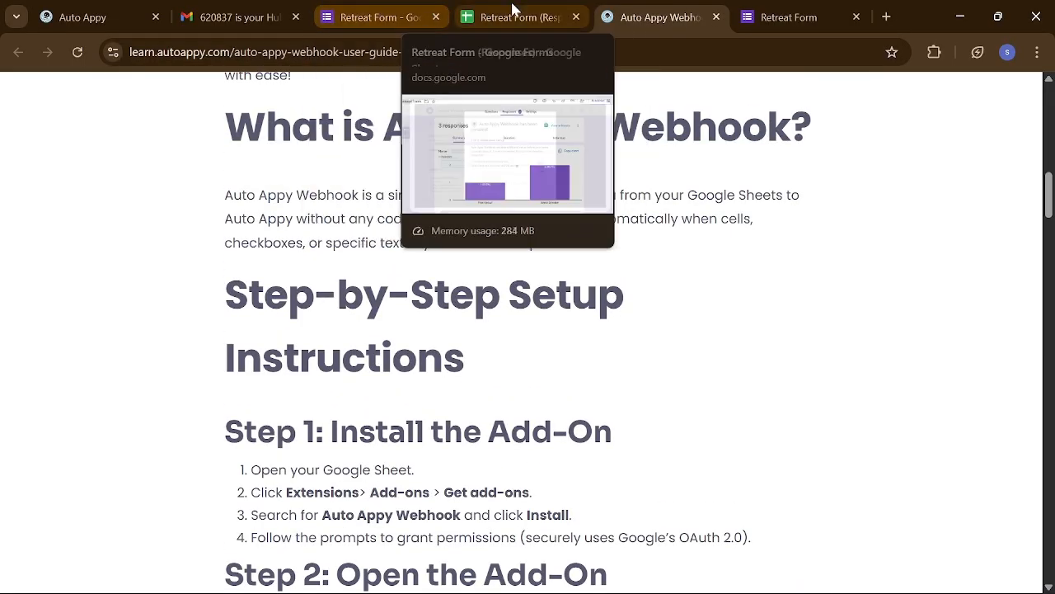
click(513, 10)
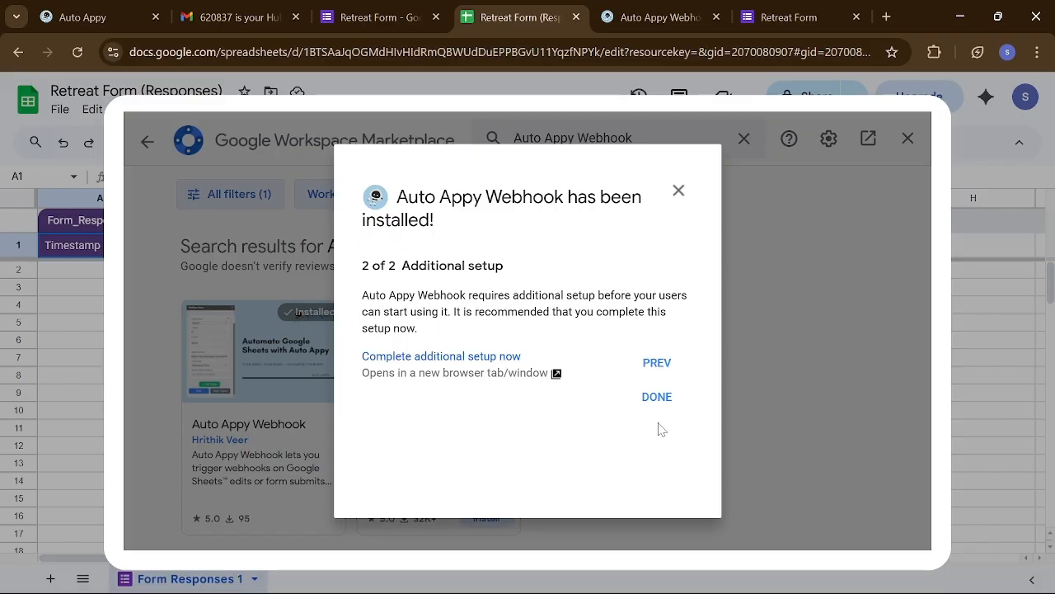
- Dismiss the installation confirmation, clear the search and close the add-on Marketplace
click(659, 399)
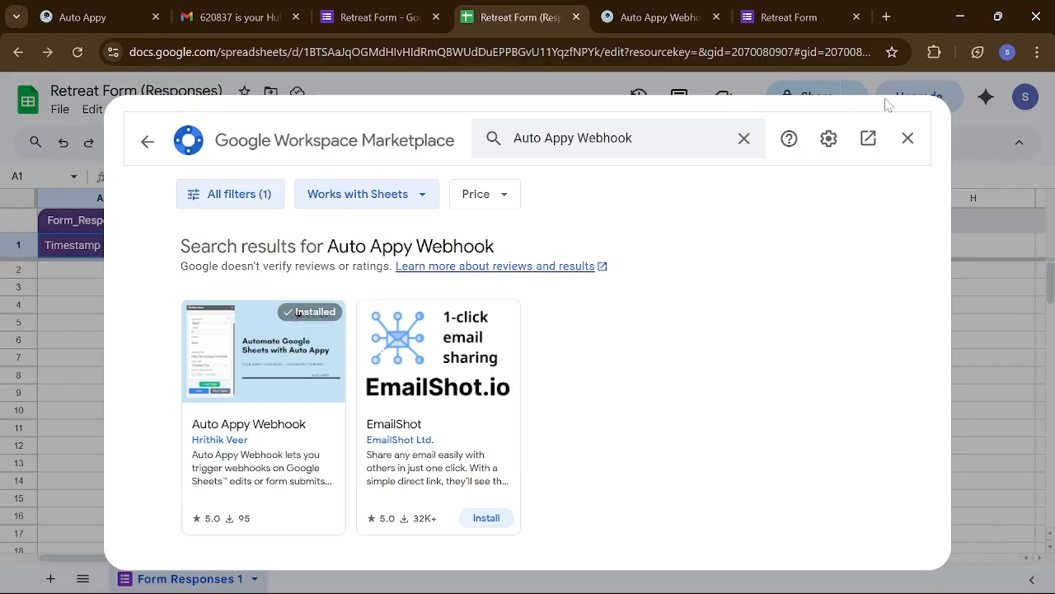
click(747, 141)
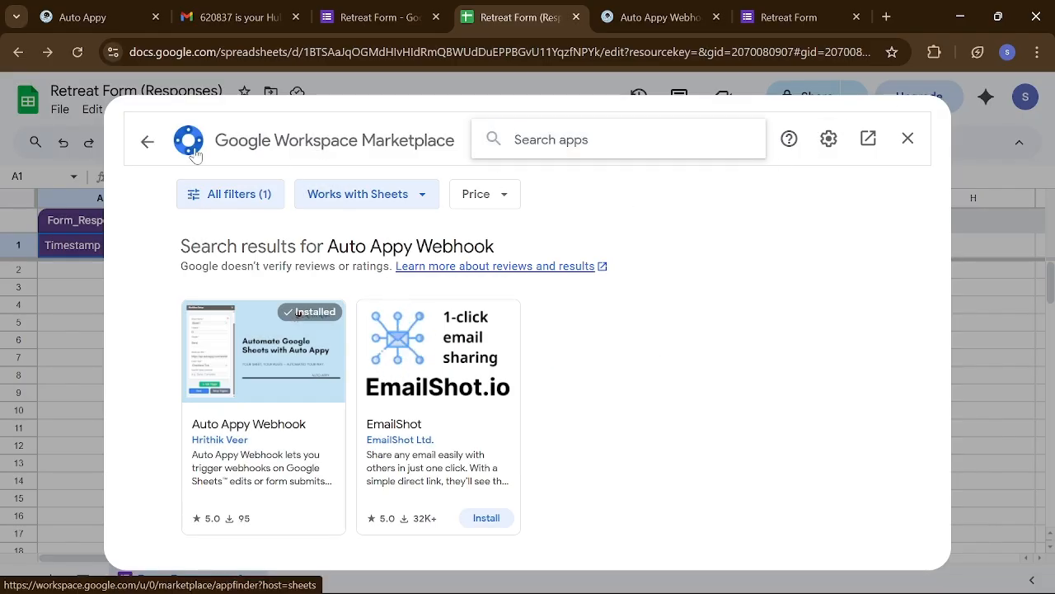
click(895, 143)
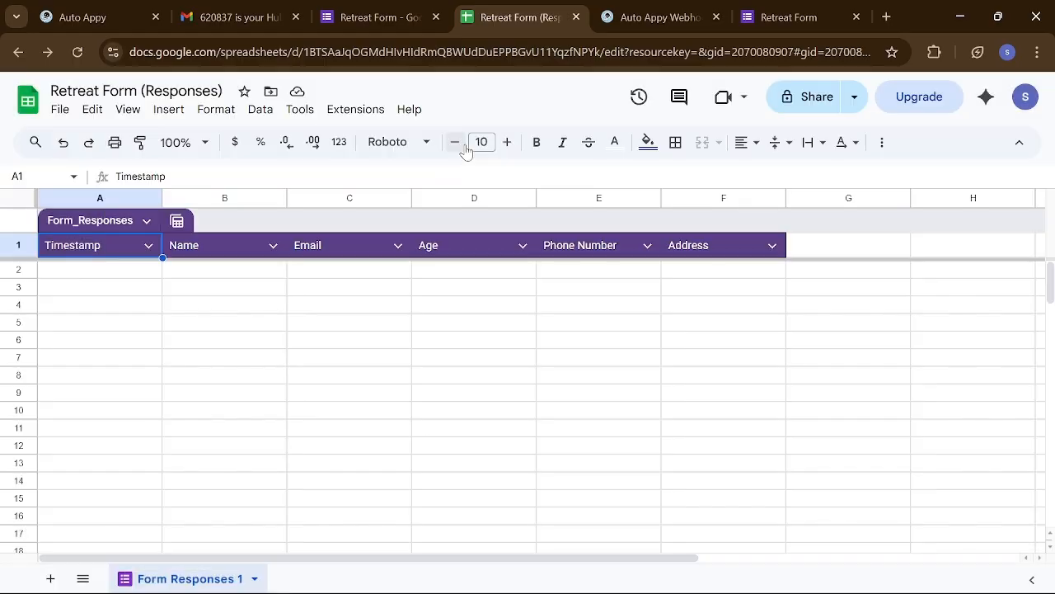
- Reload the spreadsheet and launch Extensions > Auto Appy Webhook > Connect To Workflow
click(78, 53)
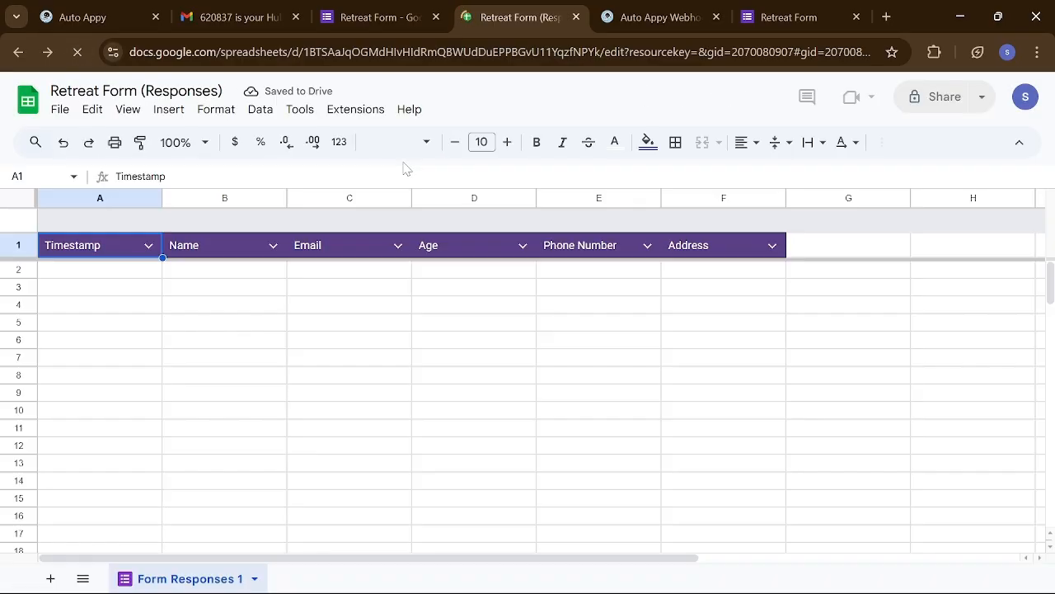
click(352, 110)
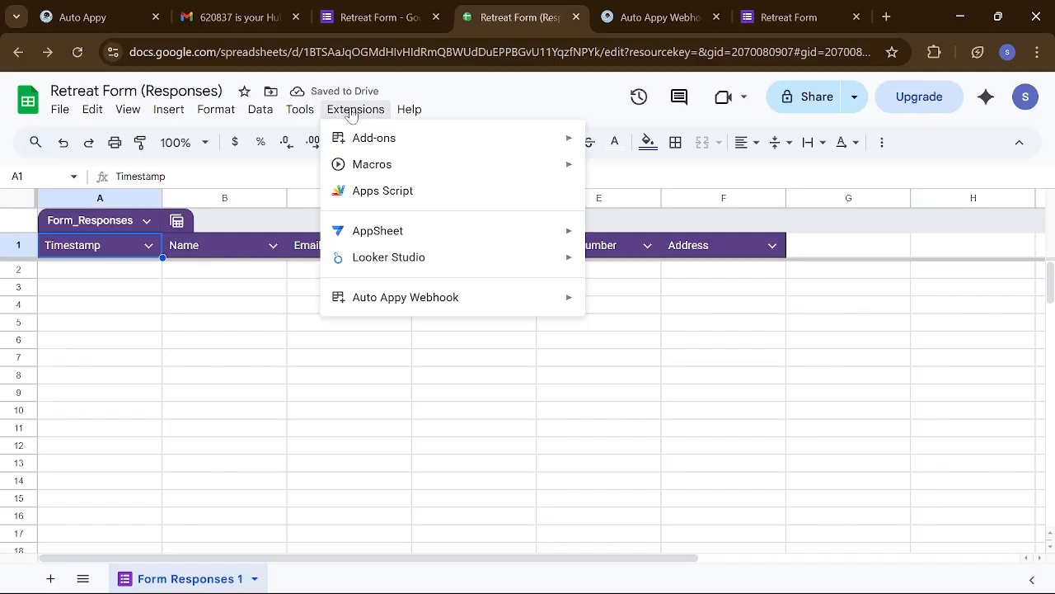
mouse_move(476, 297)
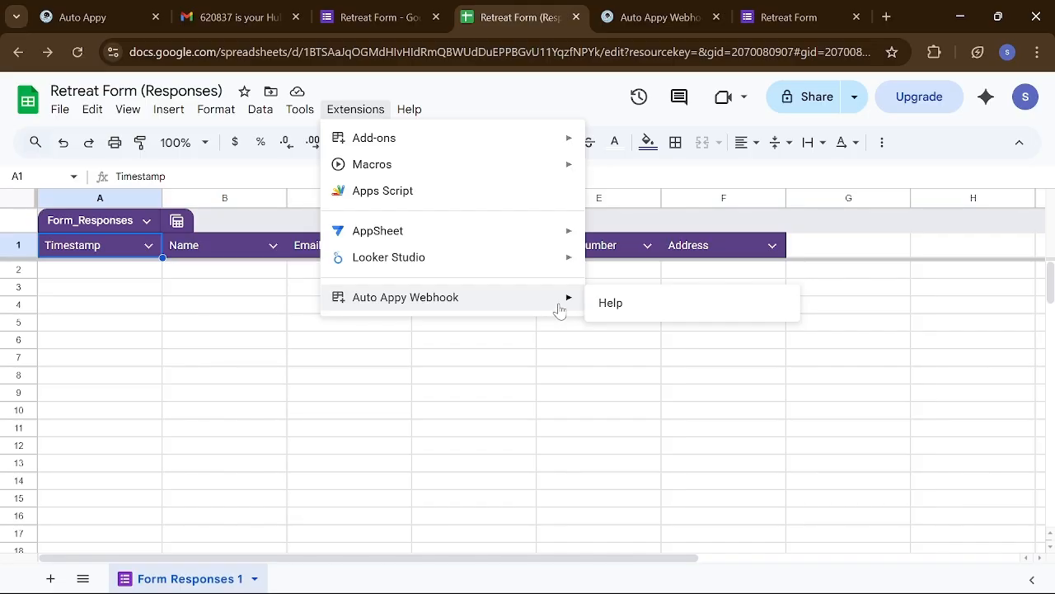
click(433, 394)
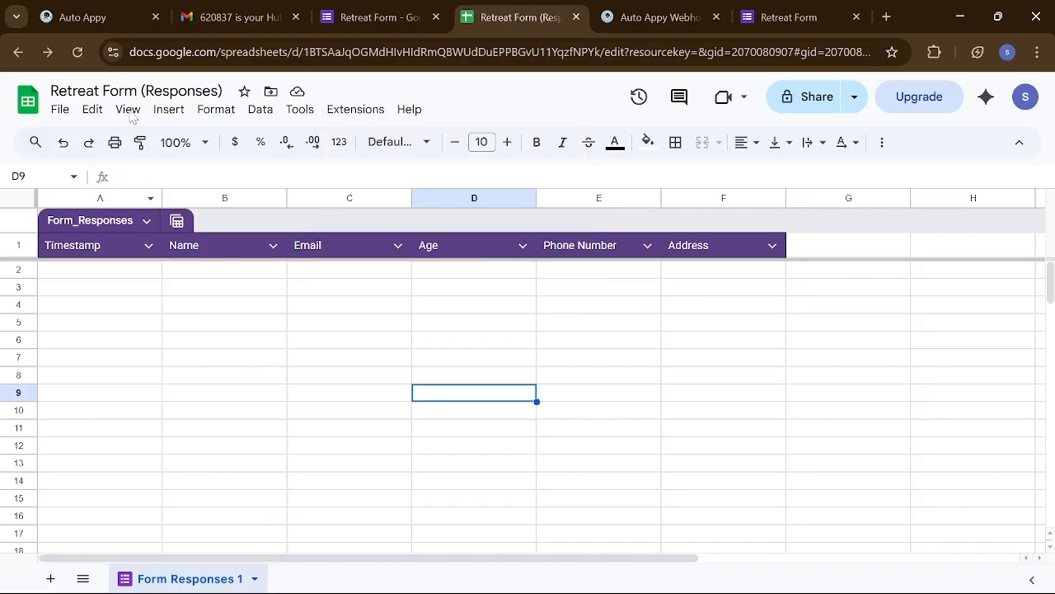
click(88, 56)
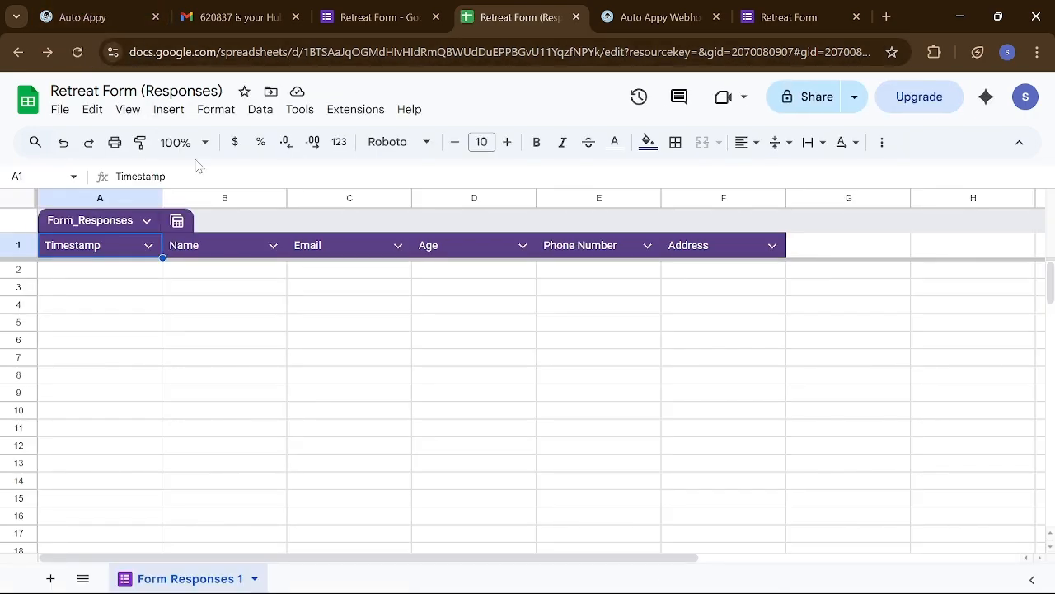
click(343, 115)
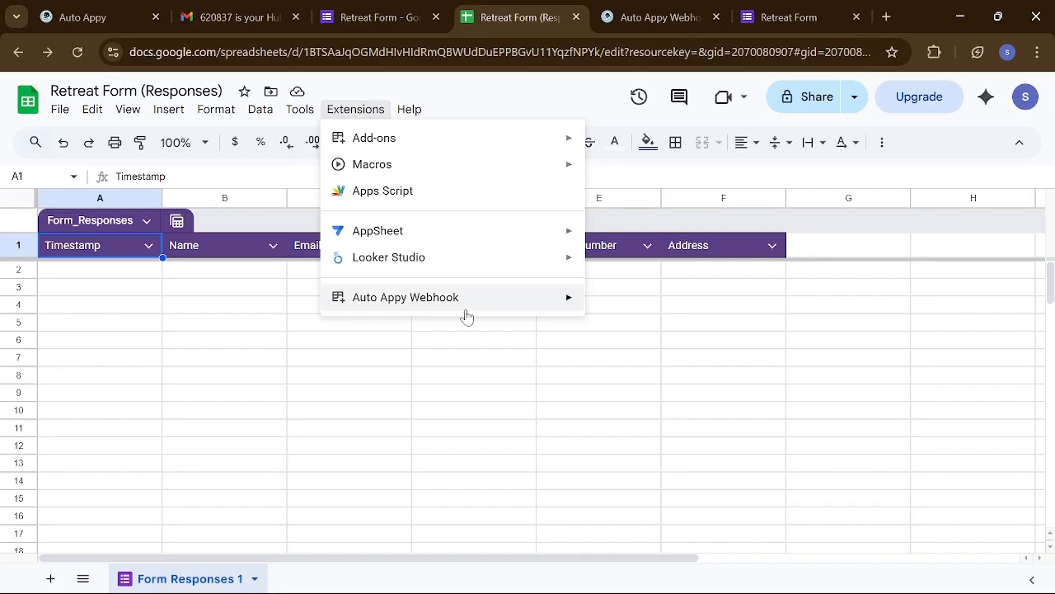
mouse_move(487, 296)
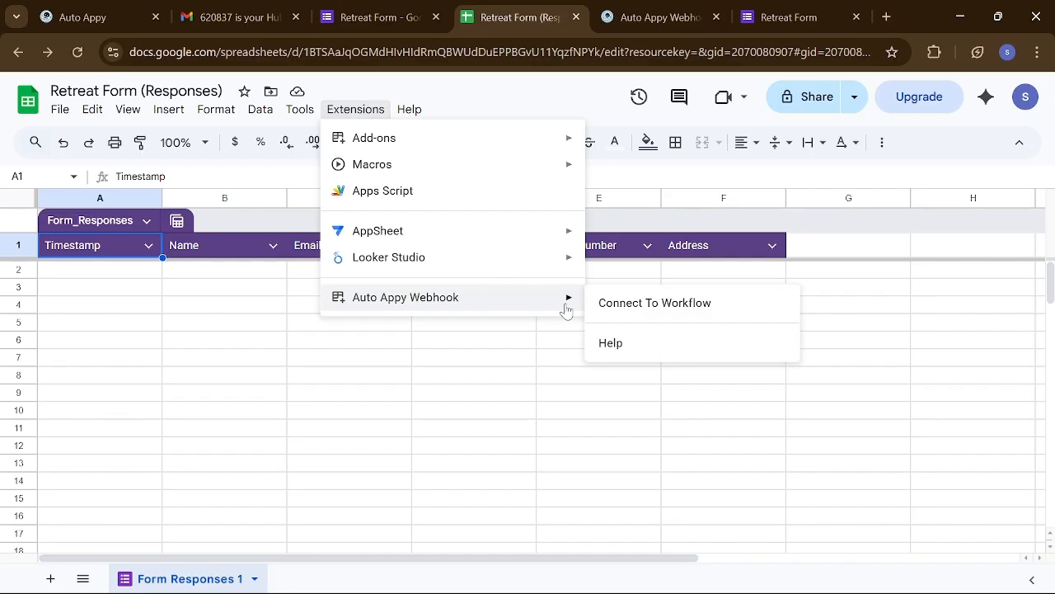
click(660, 303)
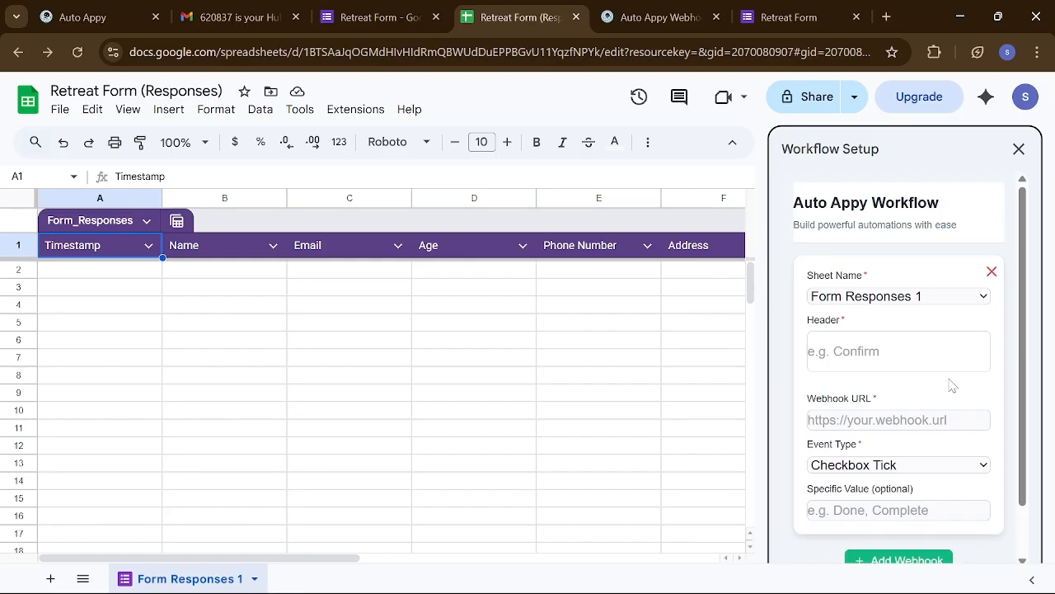
- Enter F as the webhook Header in the Workflow Setup sidebar
scroll(952, 386, down, 1)
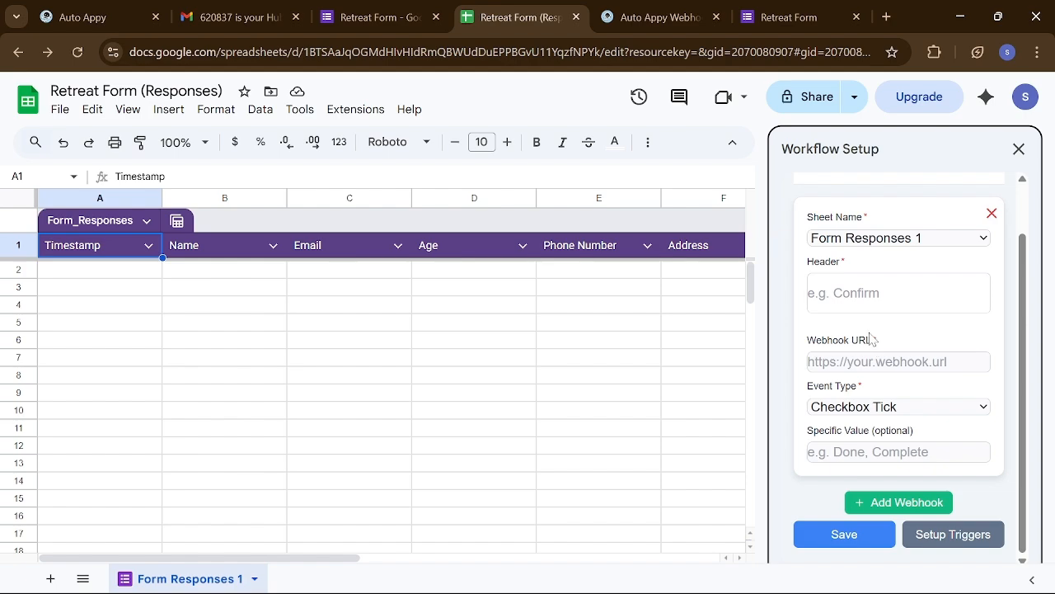
click(882, 293)
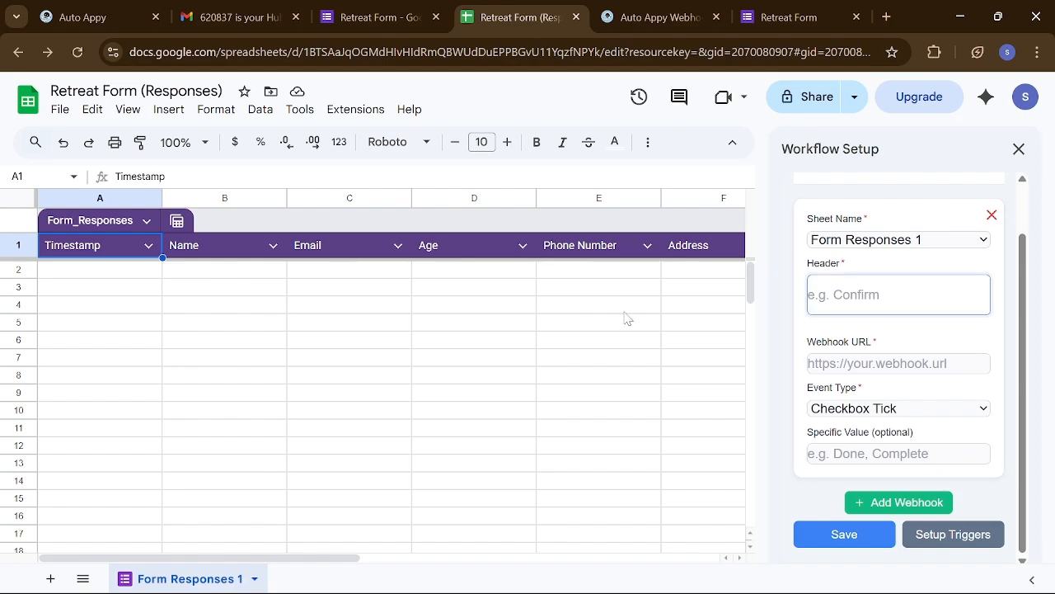
scroll(627, 319, right, 10)
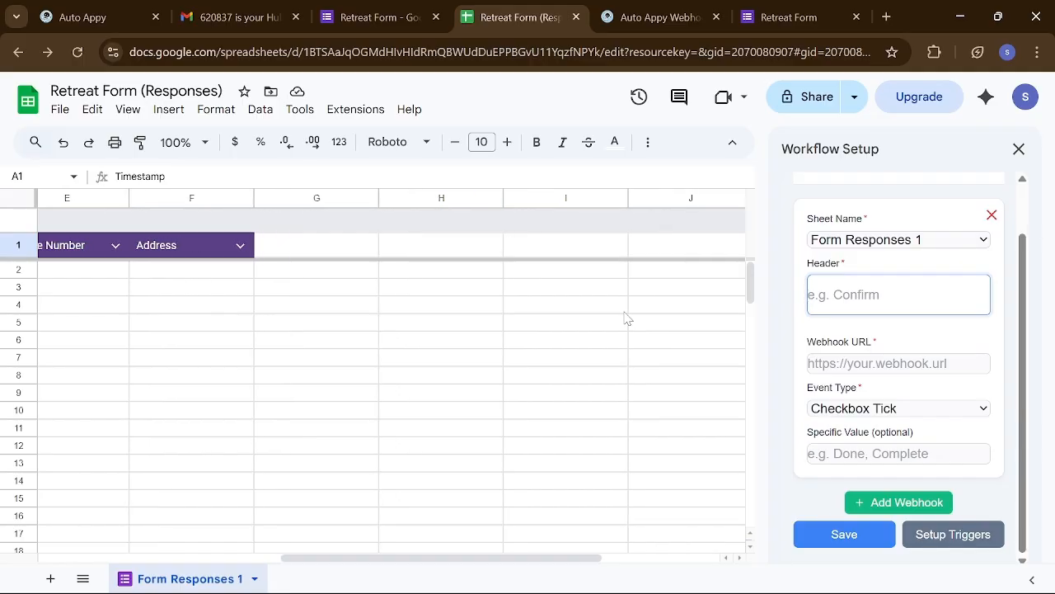
scroll(626, 319, left, 7)
scroll(626, 318, right, 2)
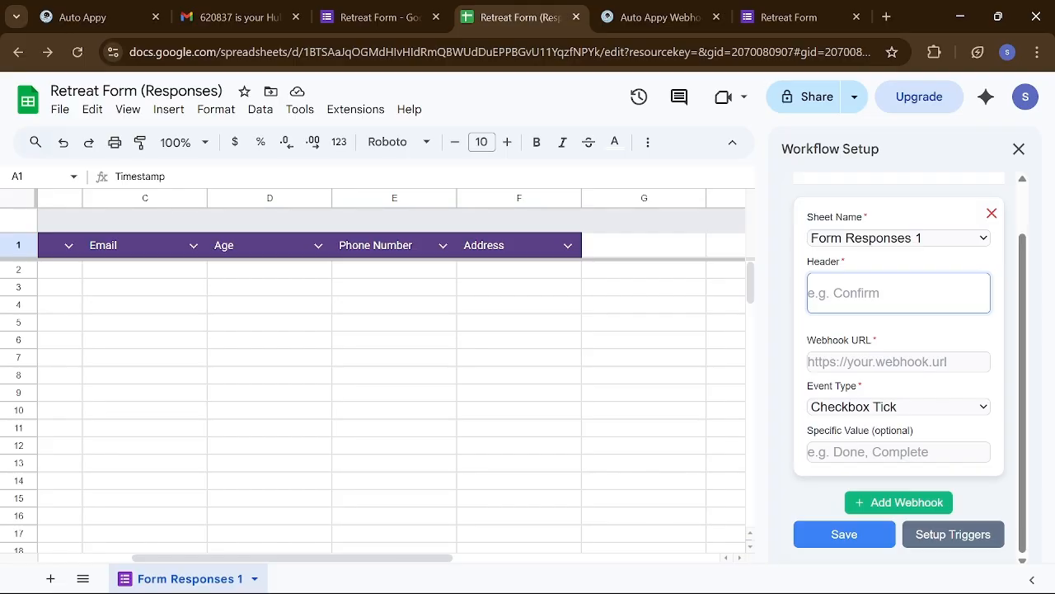
text(F)
scroll(899, 363, up, 1)
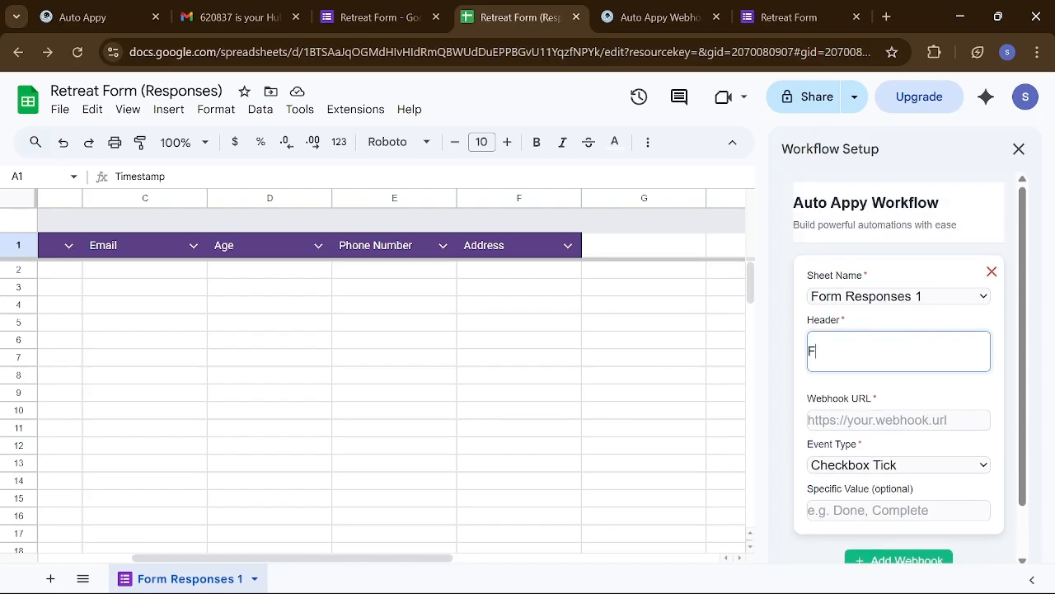
scroll(898, 363, down, 1)
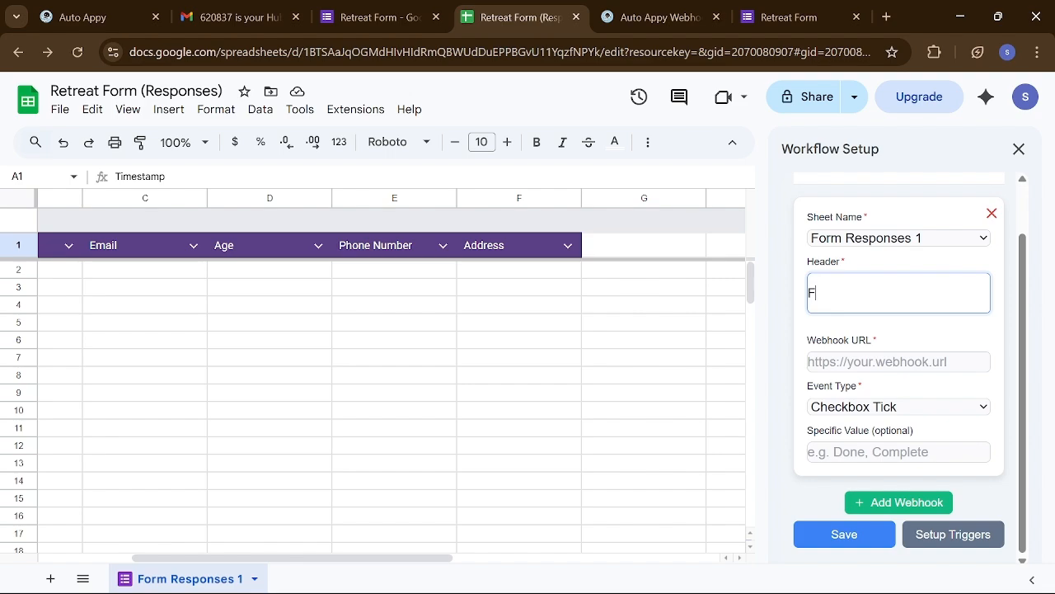
- Paste the workflow webhook URL, choose Text Enter as the event type, and save
click(898, 361)
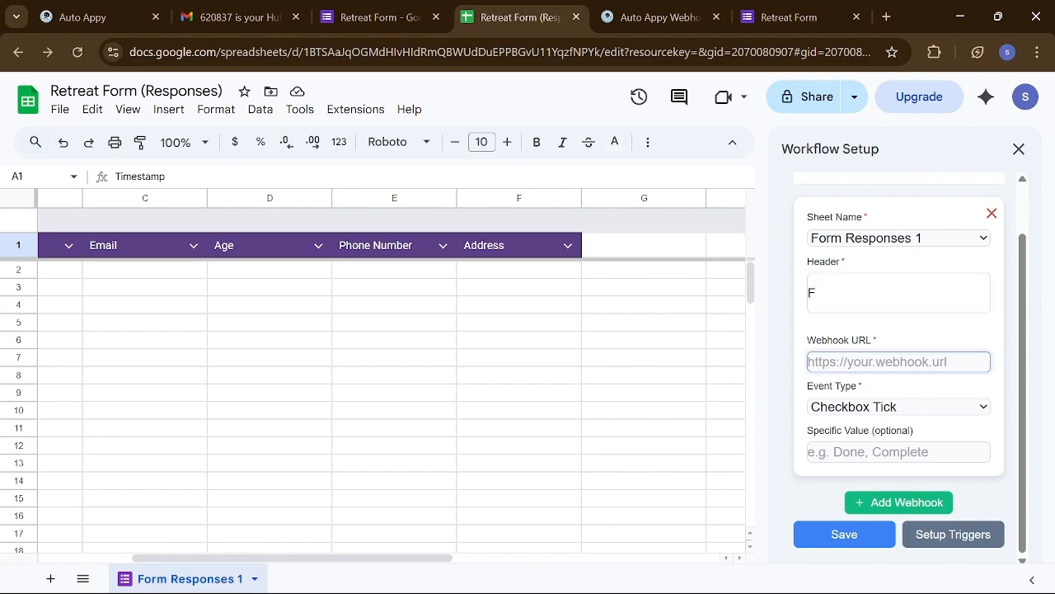
key(ctrl+v)
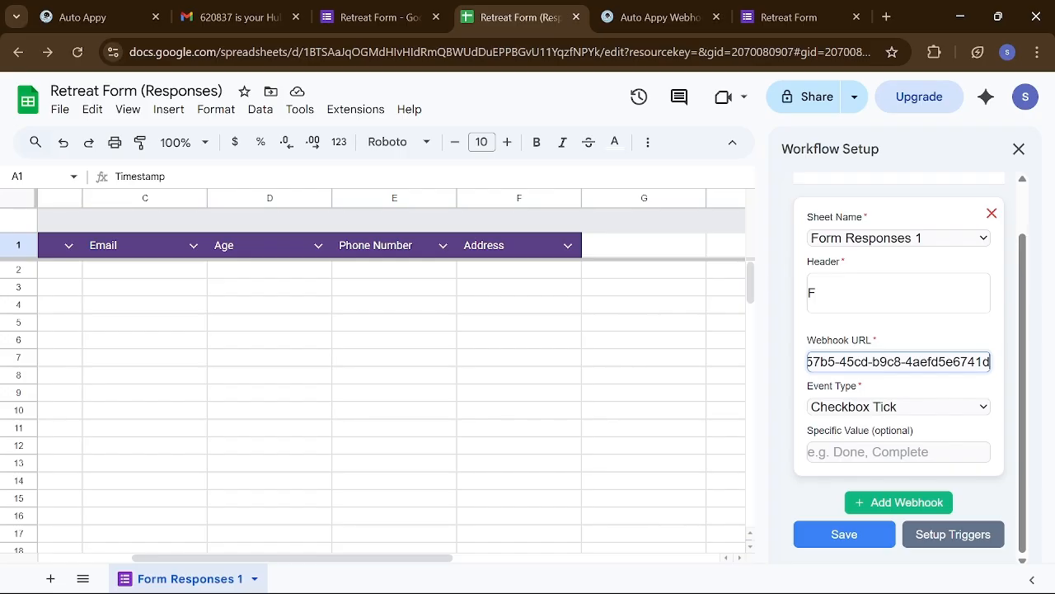
click(888, 406)
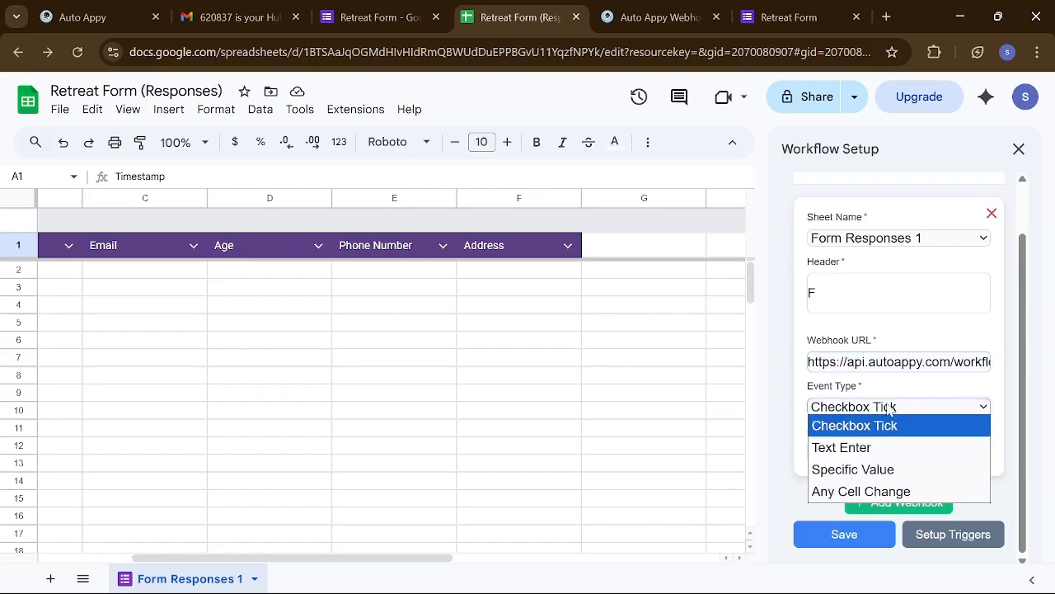
click(864, 449)
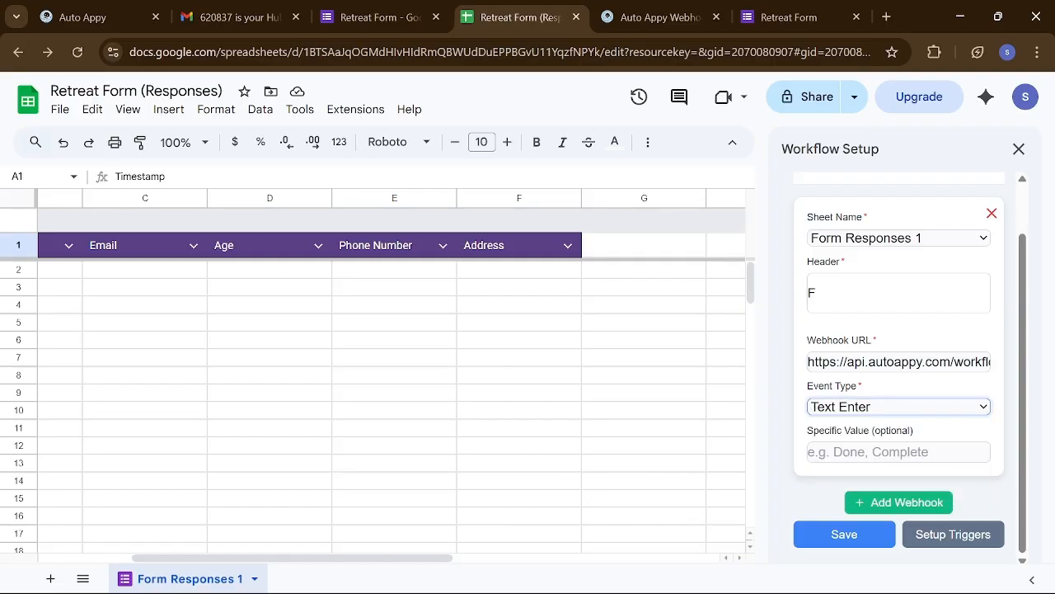
click(854, 536)
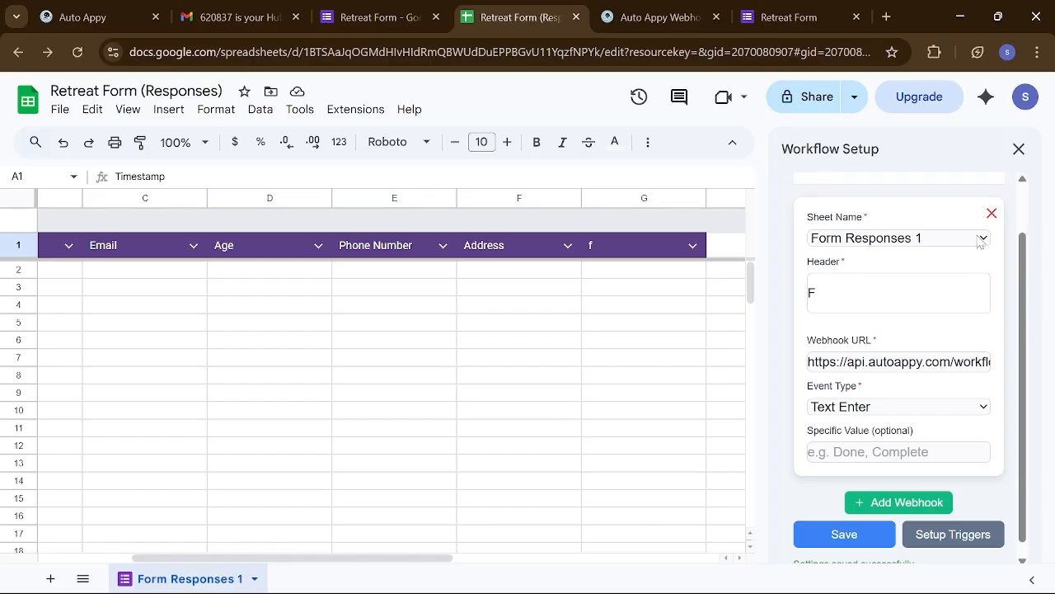
- Delete the F webhook, add a new blank webhook, and select column G with its stray f header
click(991, 216)
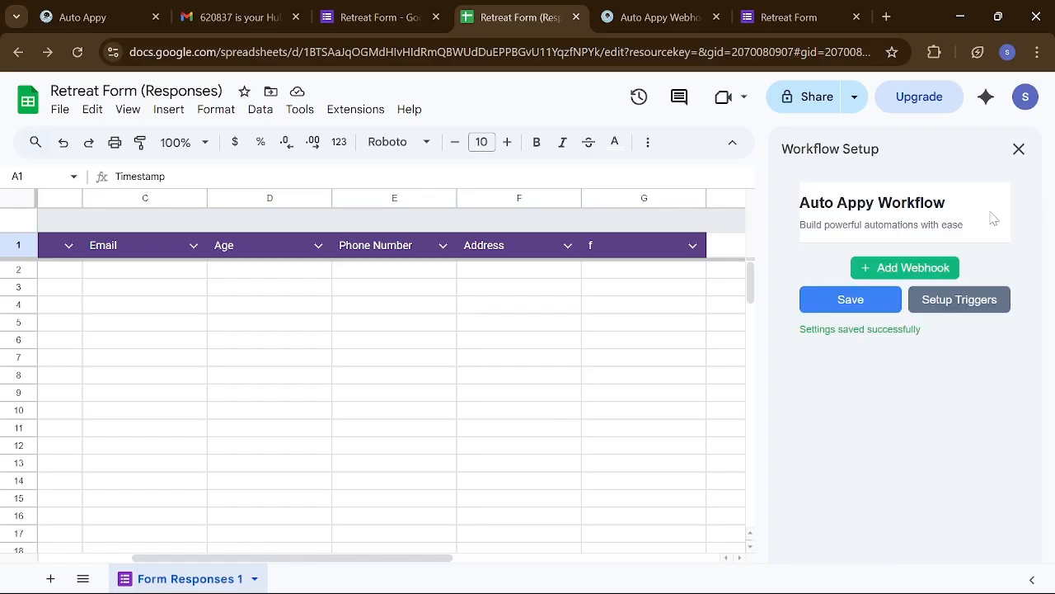
click(930, 269)
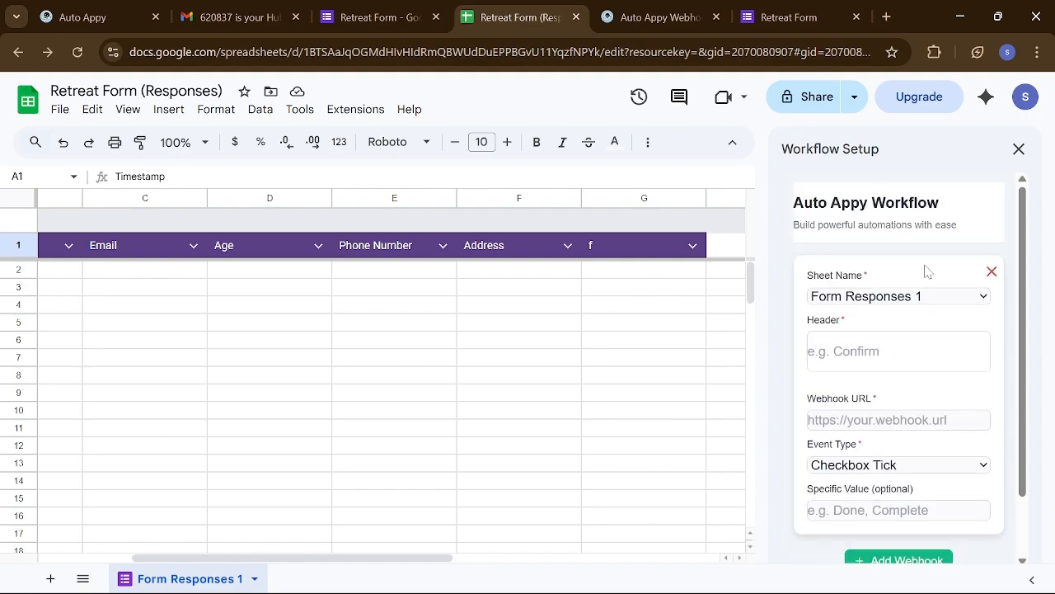
click(899, 351)
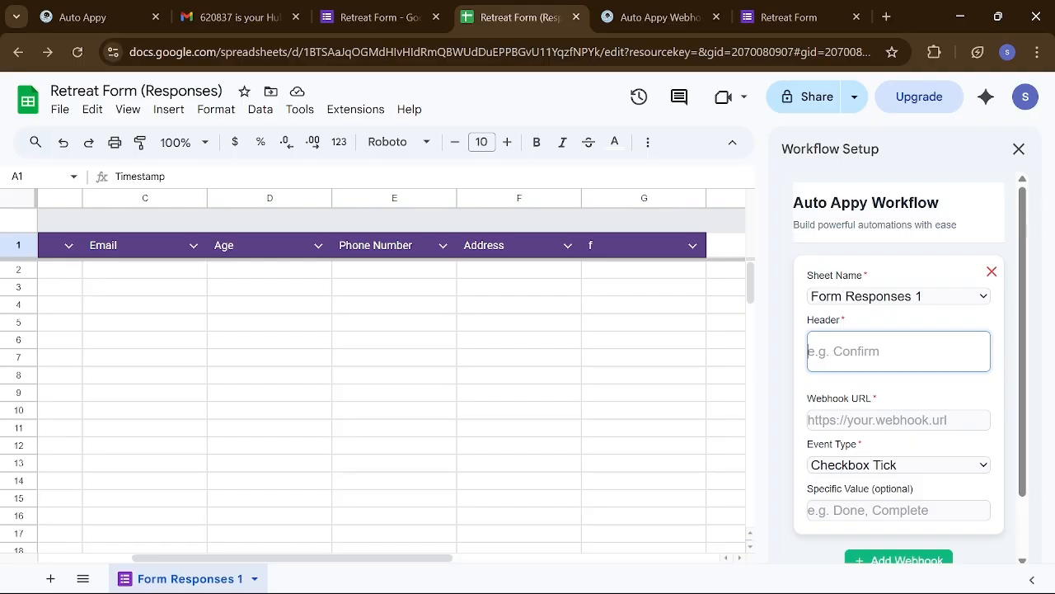
click(605, 198)
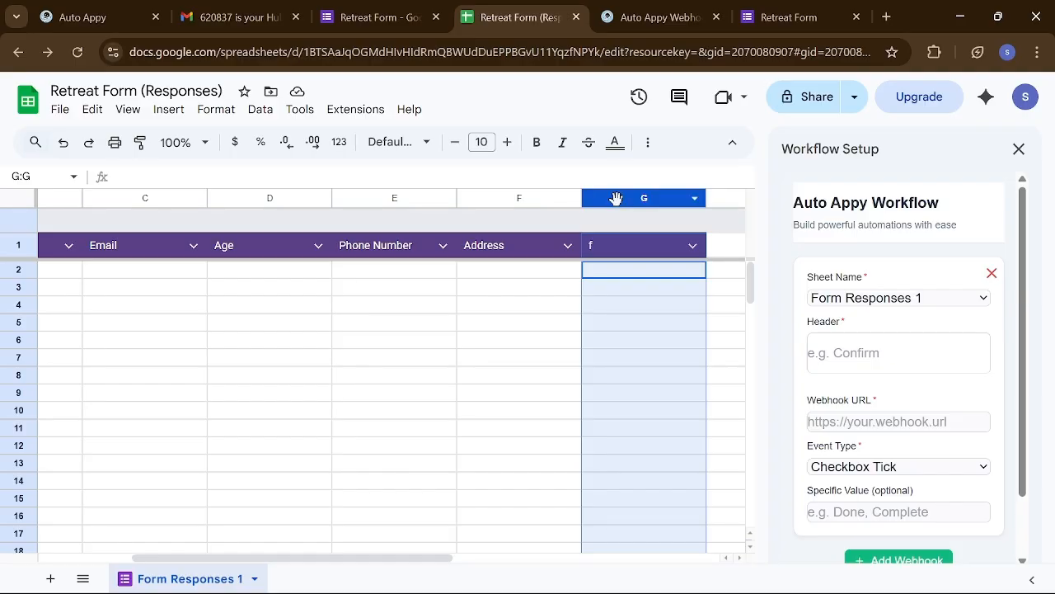
- Delete column G with its stray f header and enter Address as the webhook Header
right_click(617, 204)
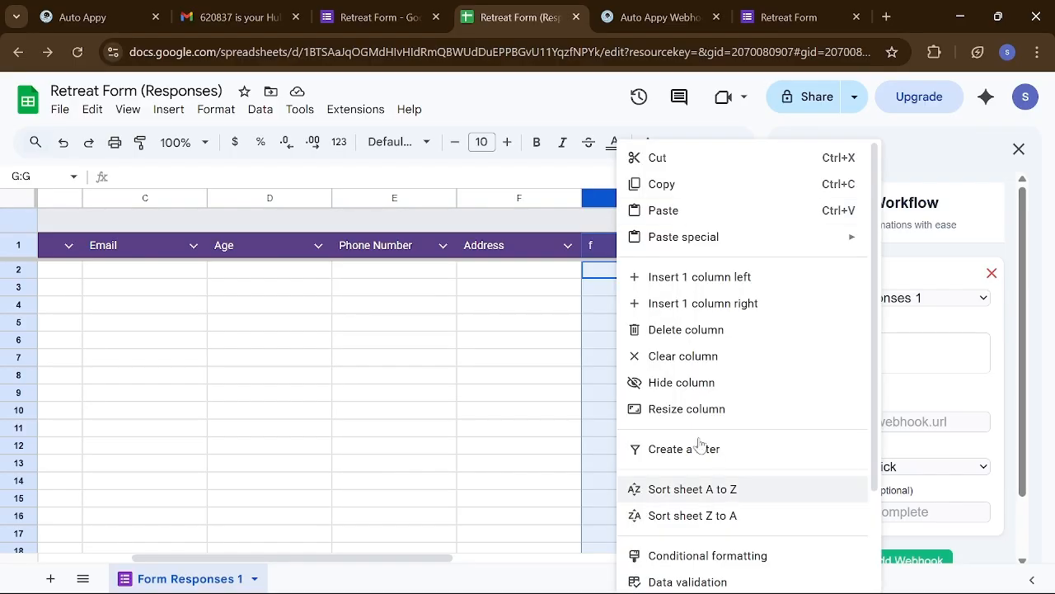
click(648, 332)
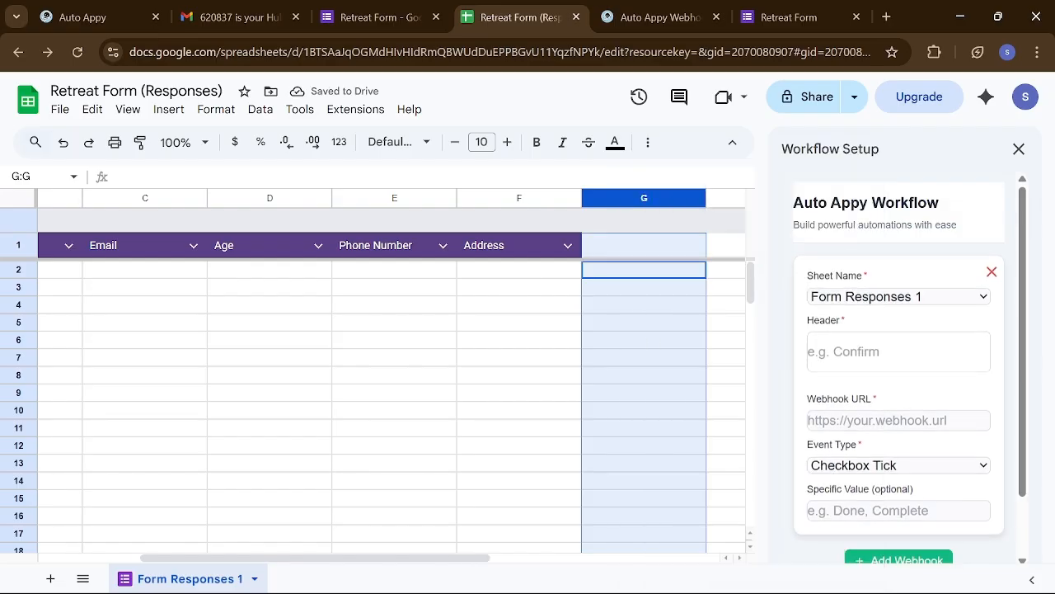
click(898, 351)
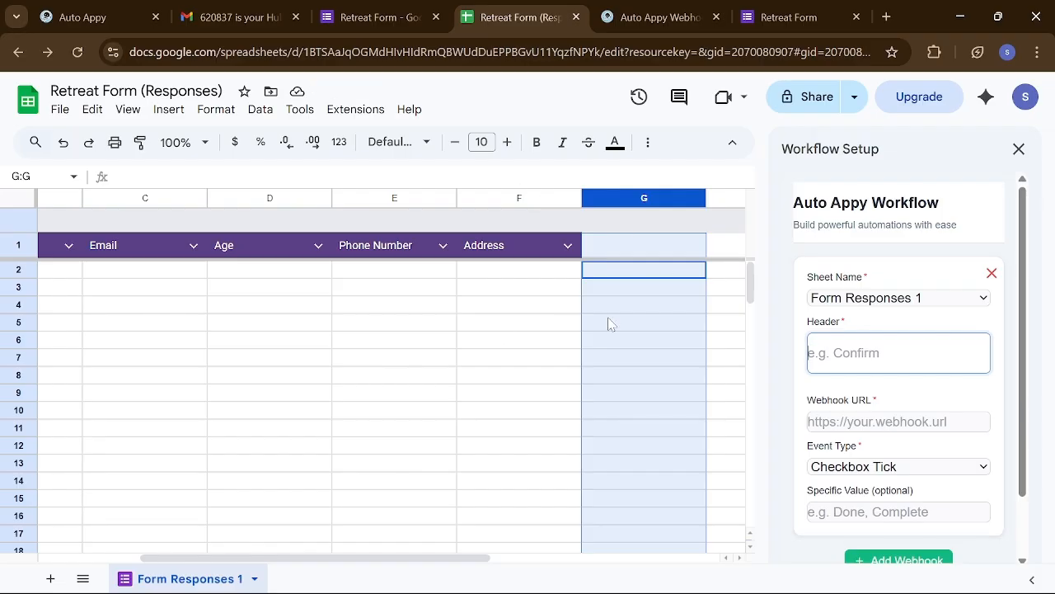
text(Address)
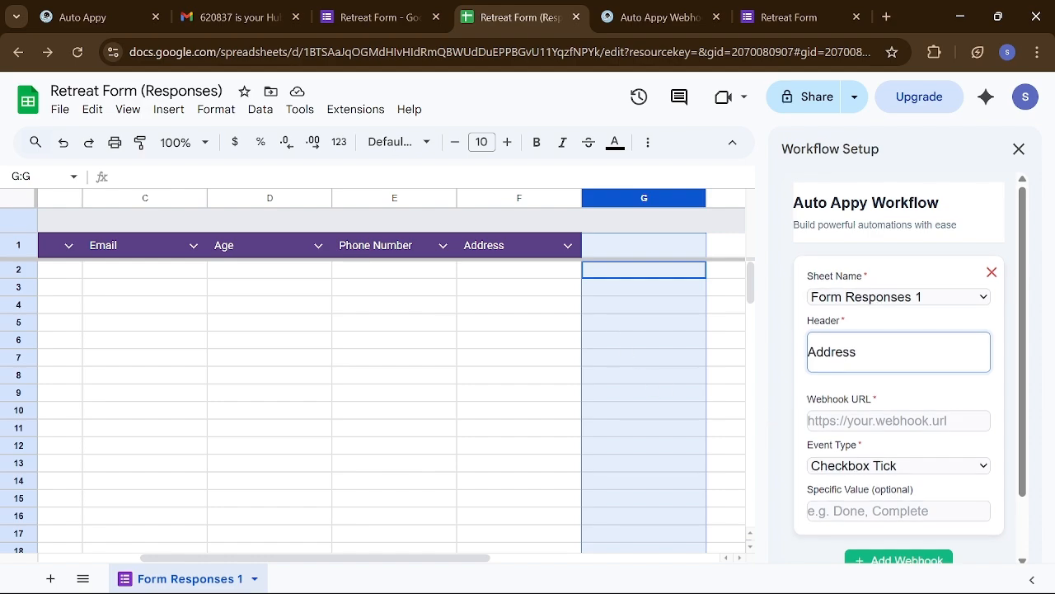
- Paste the webhook URL, pick Text Enter, save, set up triggers, then delete the webhook entry
click(874, 421)
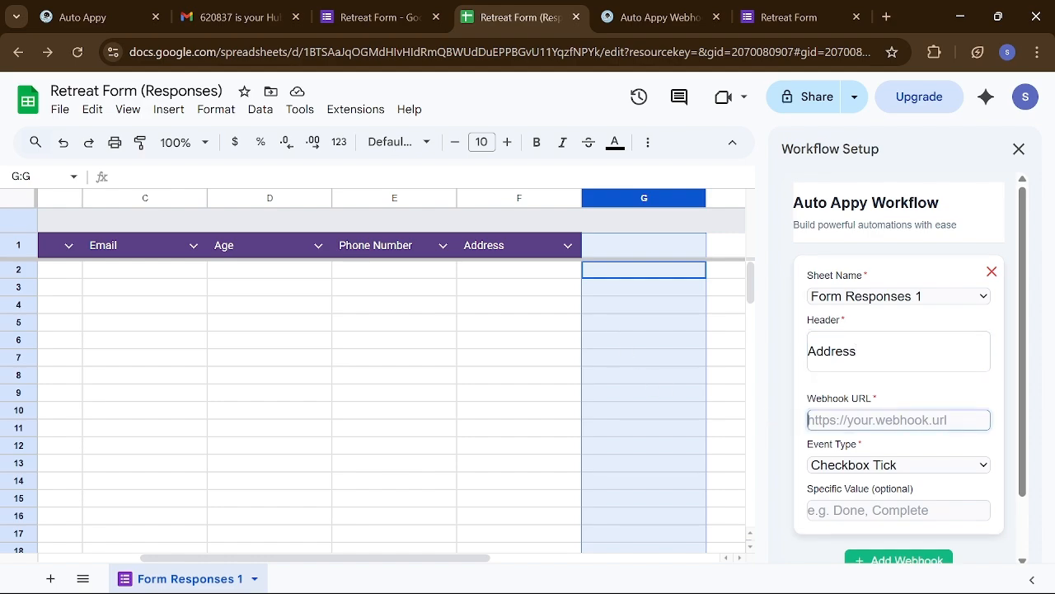
key(ctrl+v)
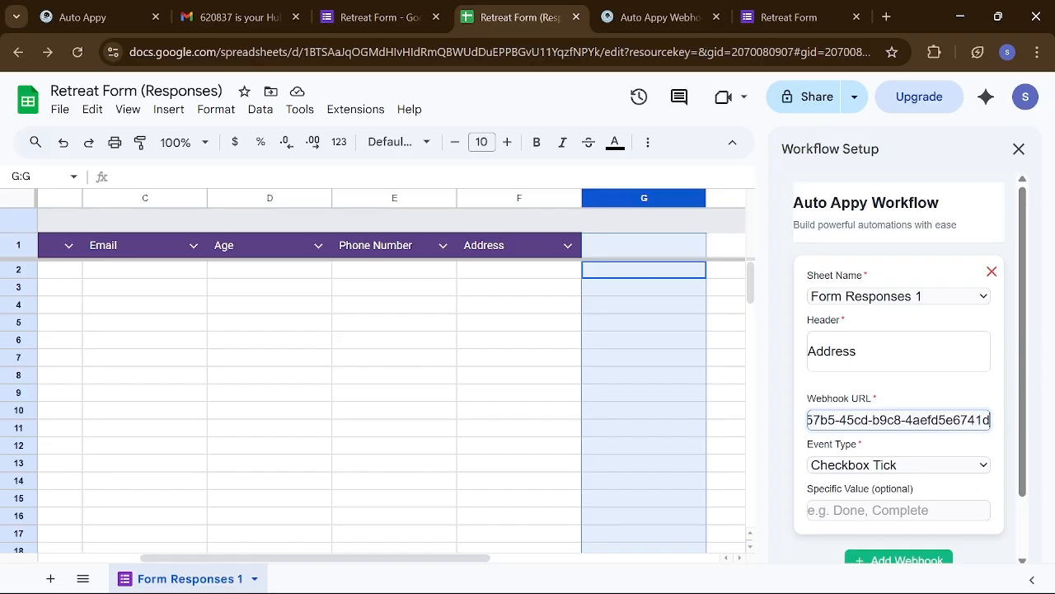
click(872, 469)
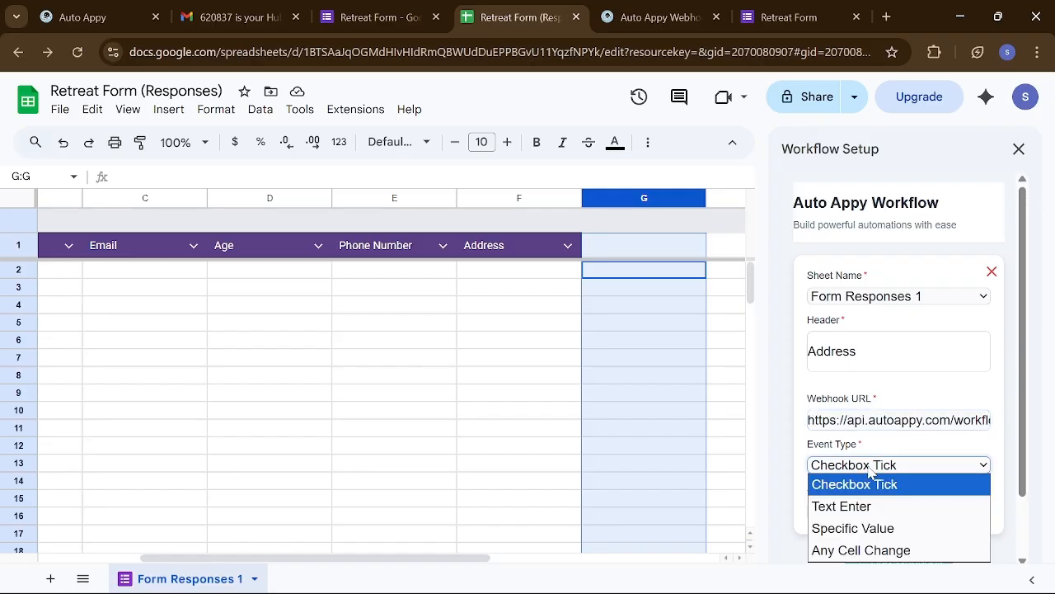
click(865, 506)
scroll(899, 371, down, 1)
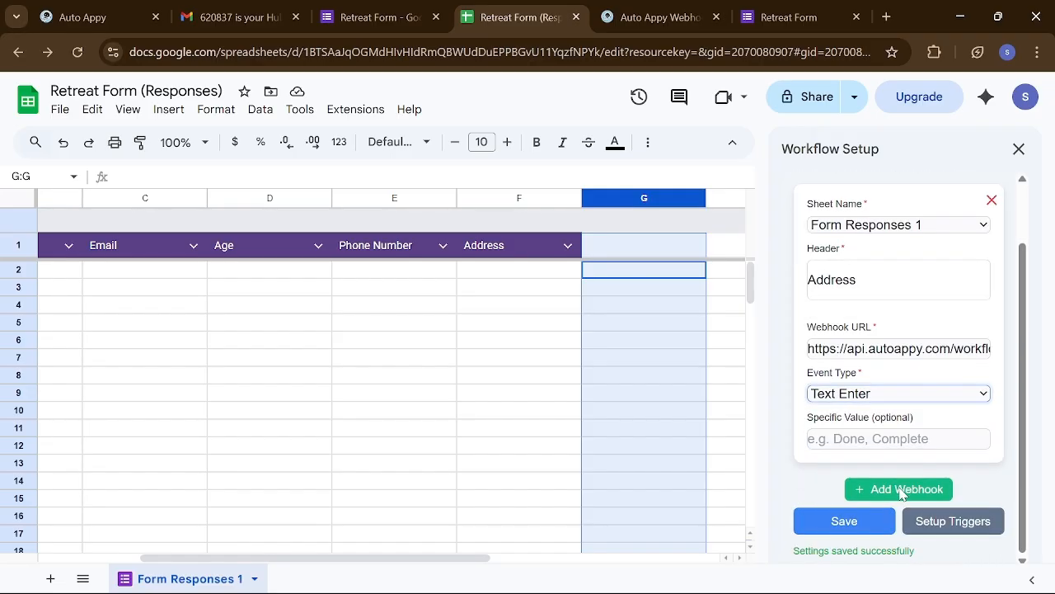
click(849, 521)
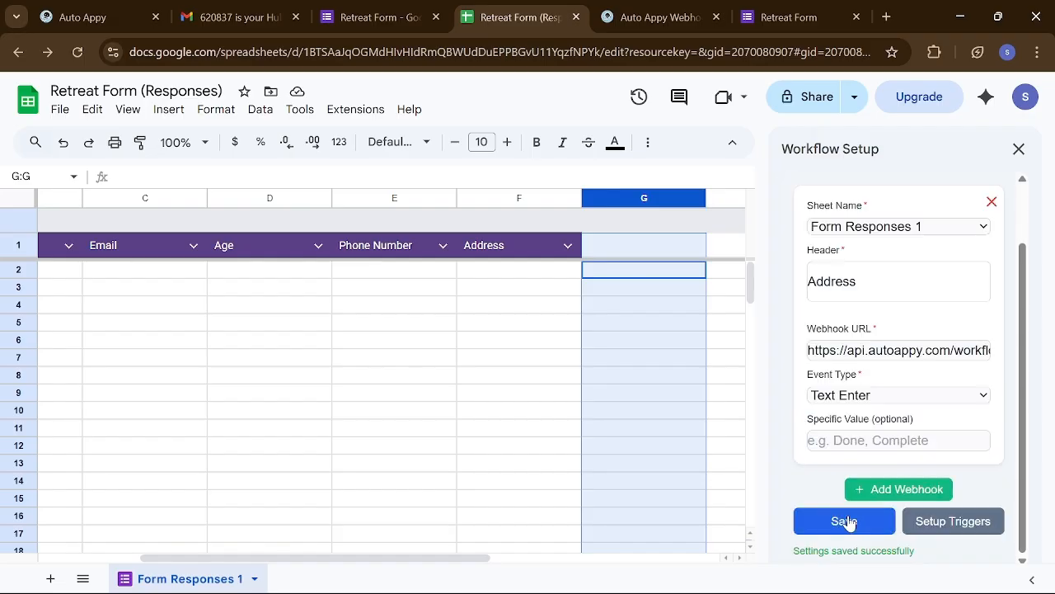
click(943, 524)
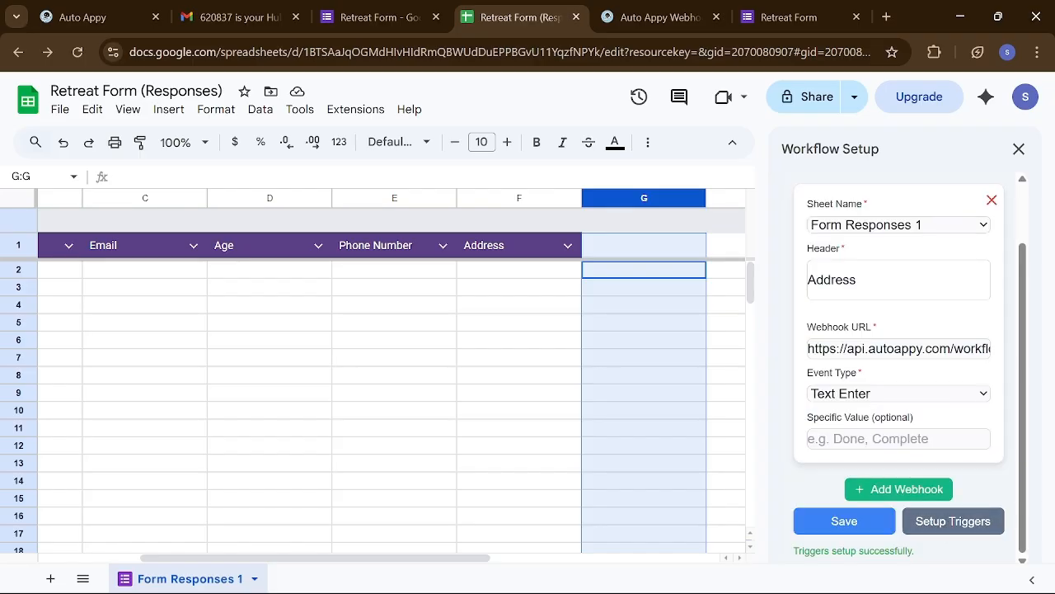
click(992, 202)
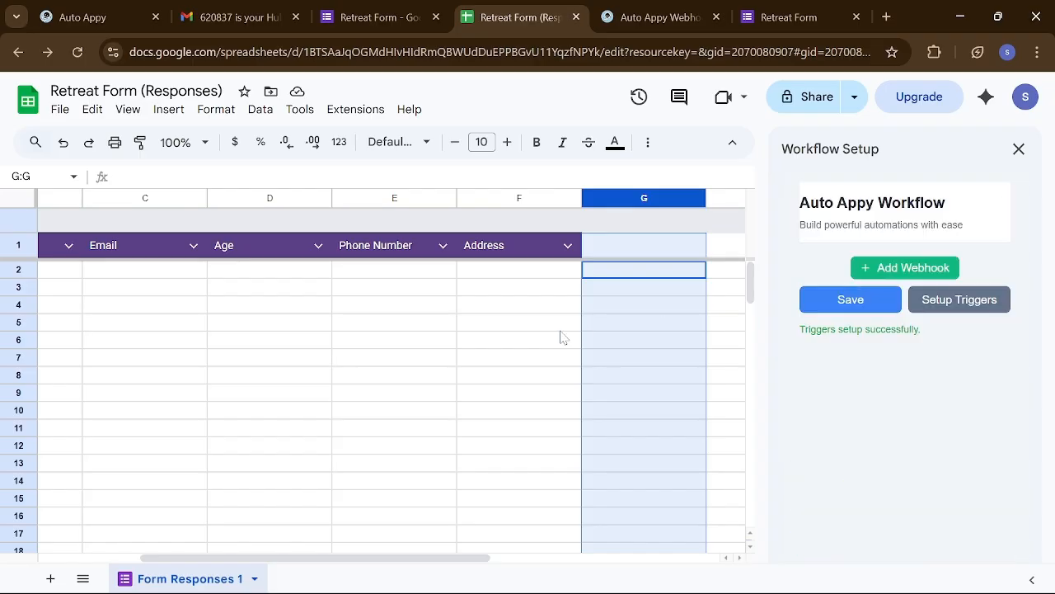
- Add a new webhook with header Address and paste the Auto Appy webhook URL
click(476, 280)
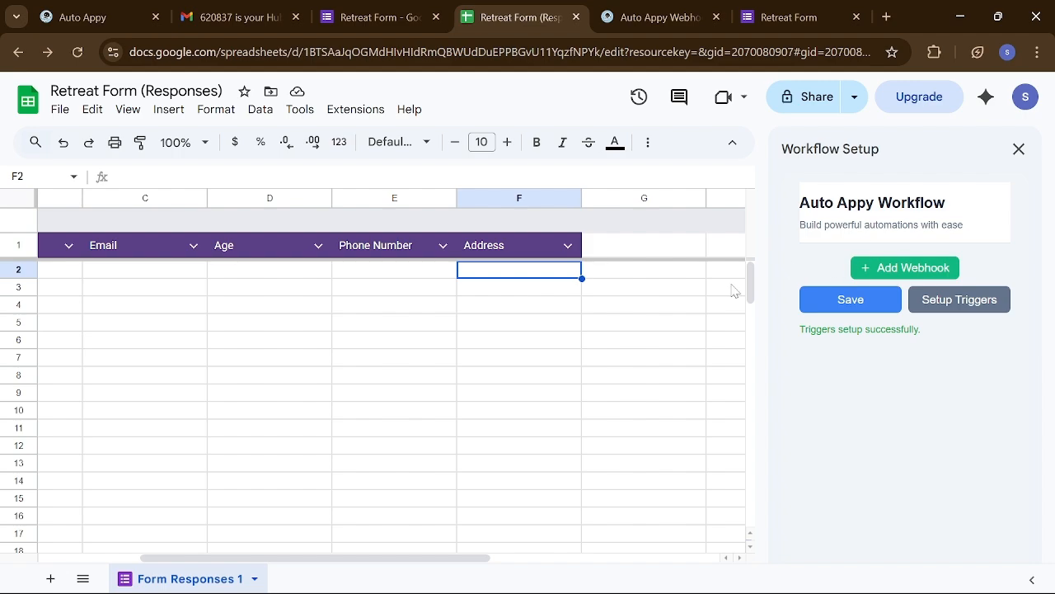
click(925, 268)
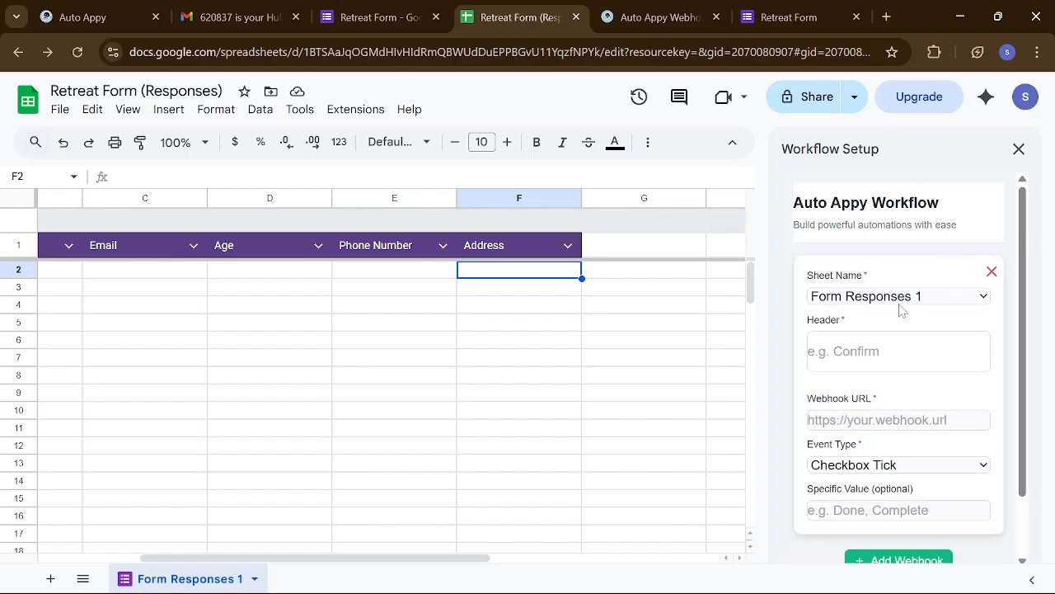
click(899, 352)
text(A)
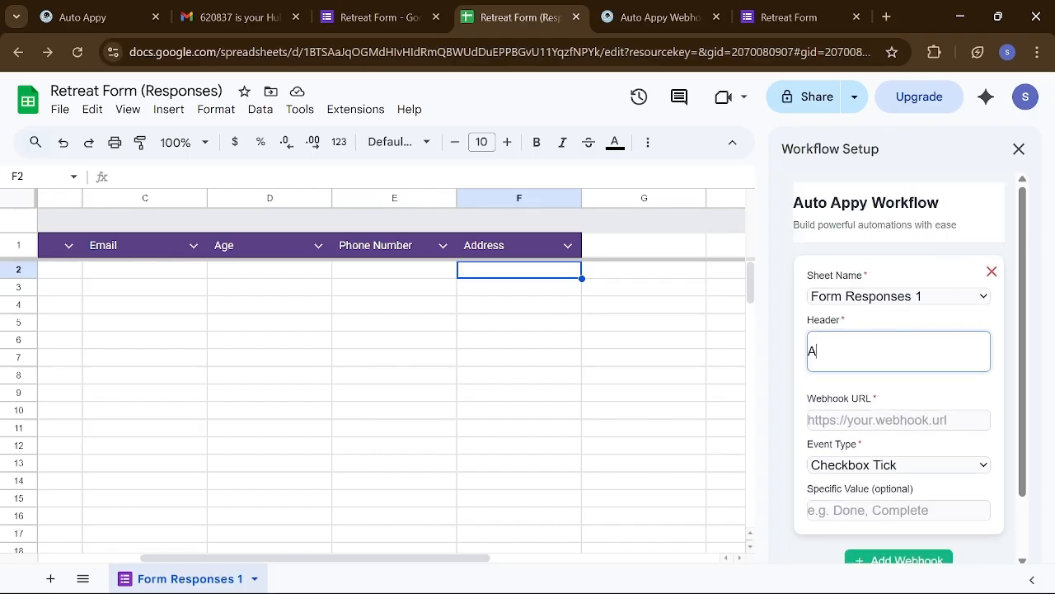
text(ddress)
key(Tab)
key(ctrl+v)
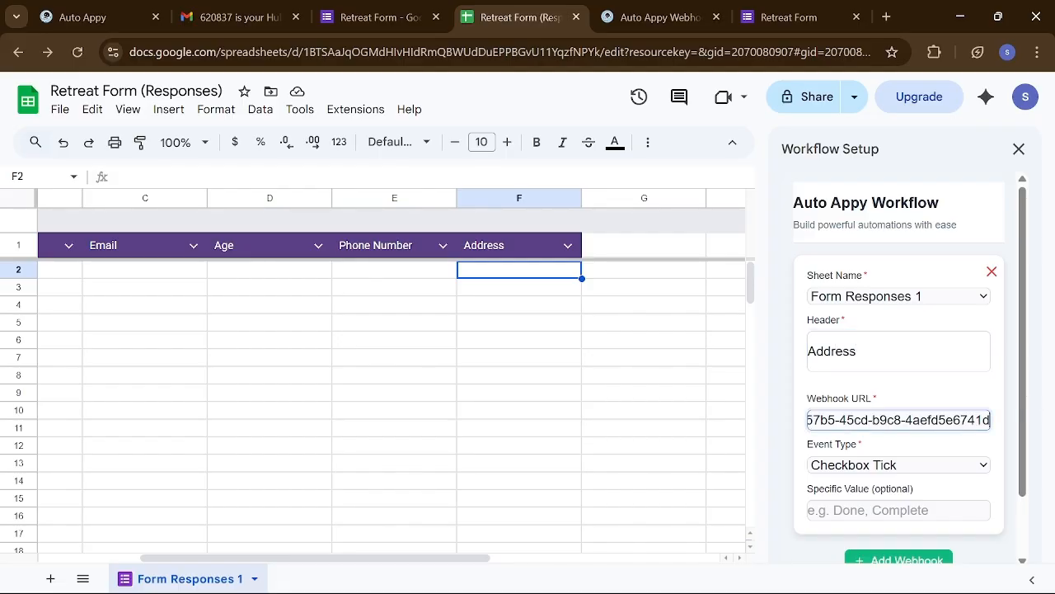
- Set the event type to Text Enter, save the webhook, and set up the sheet triggers
click(908, 467)
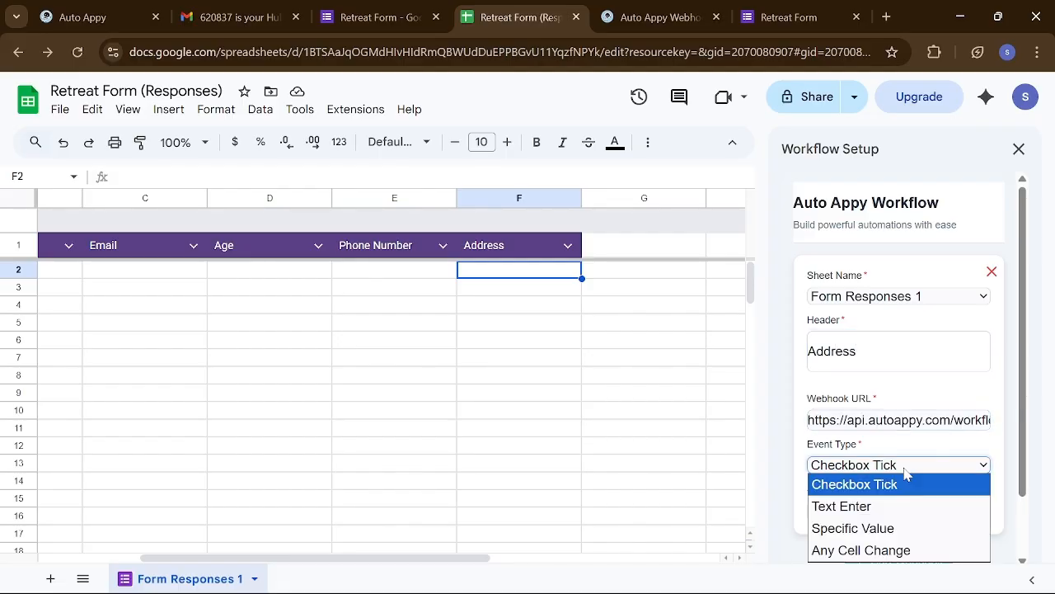
click(877, 508)
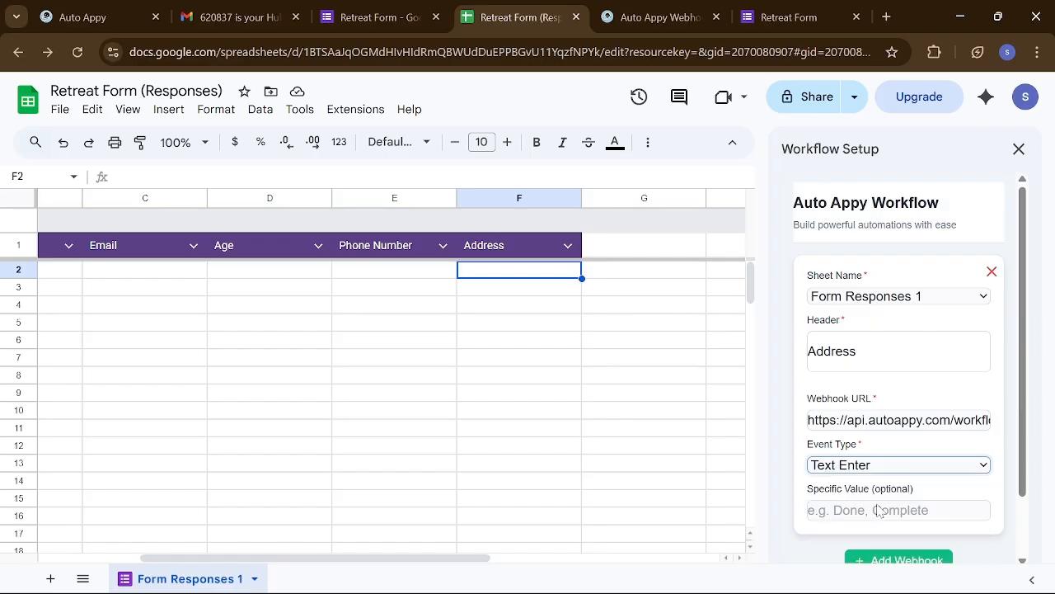
scroll(877, 560, down, 2)
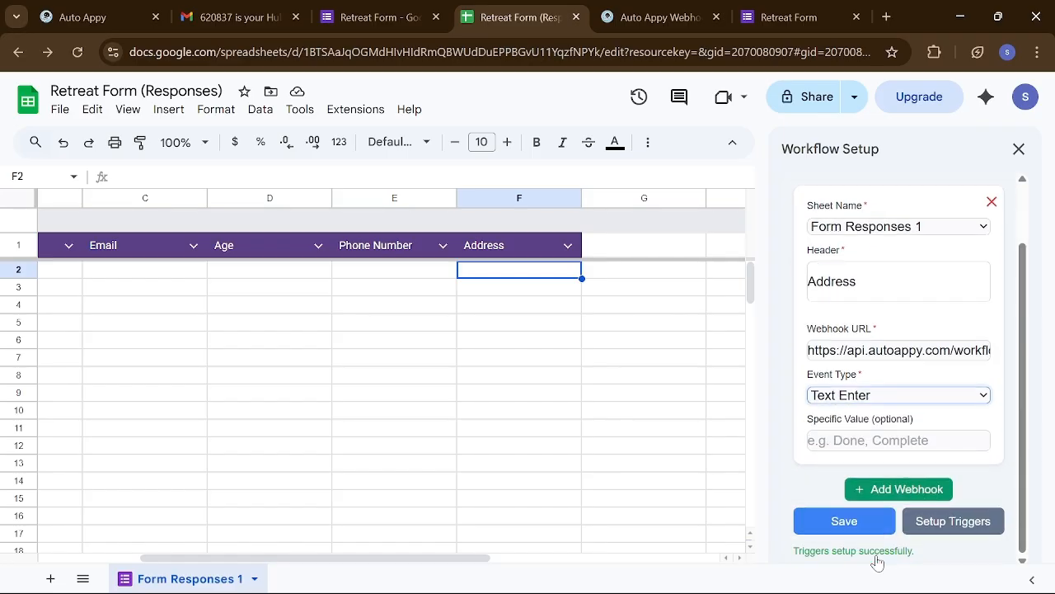
click(840, 517)
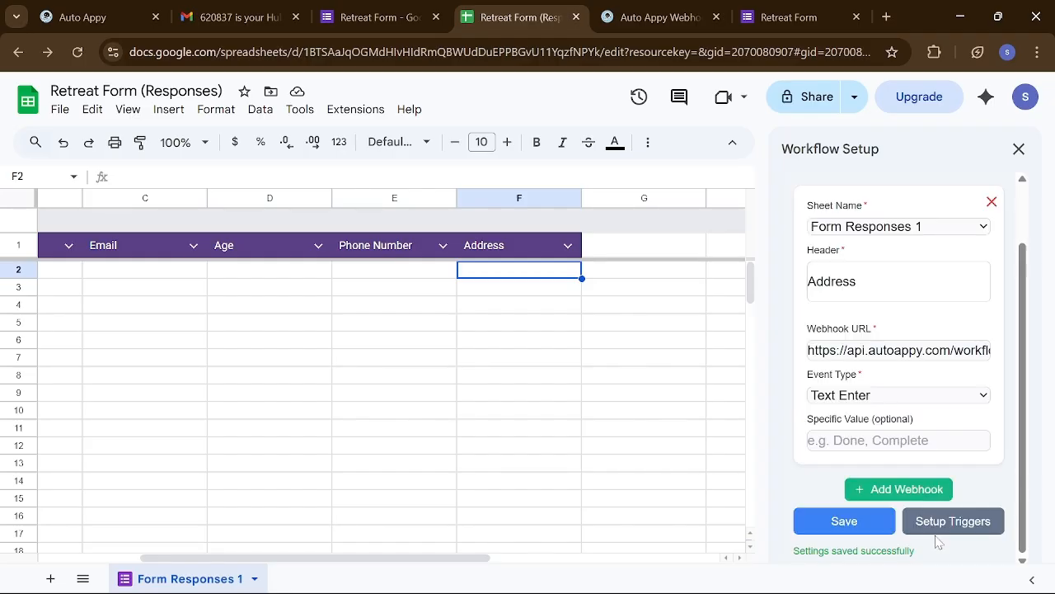
click(952, 528)
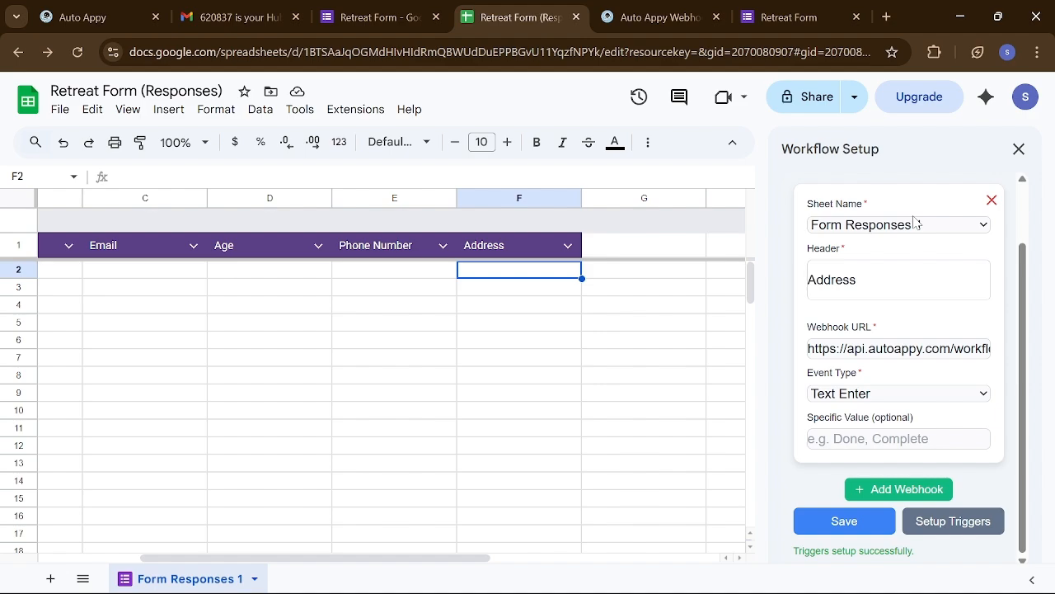
scroll(539, 389, left, 3)
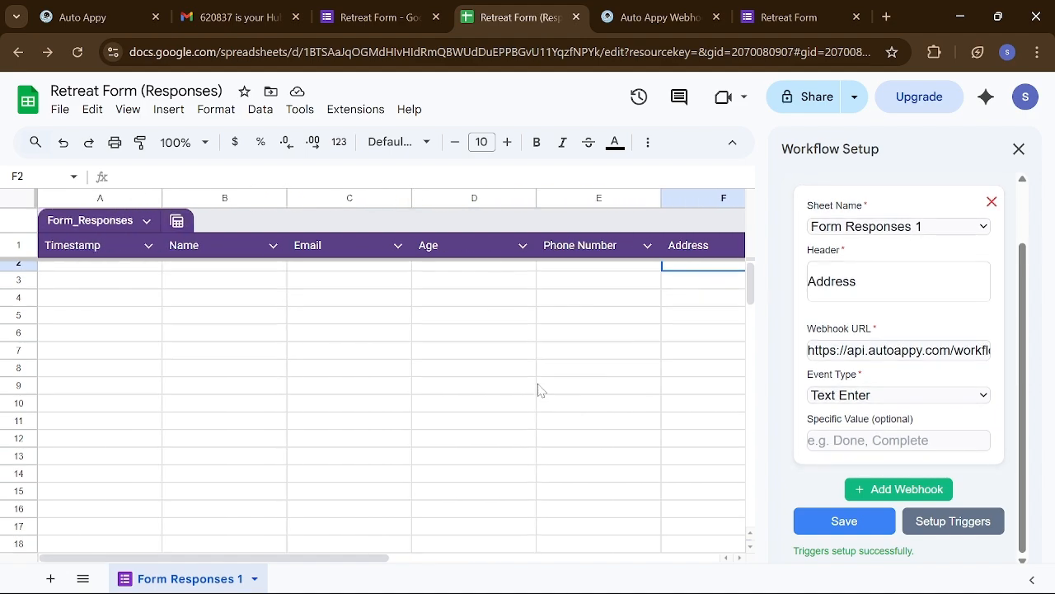
scroll(538, 389, right, 2)
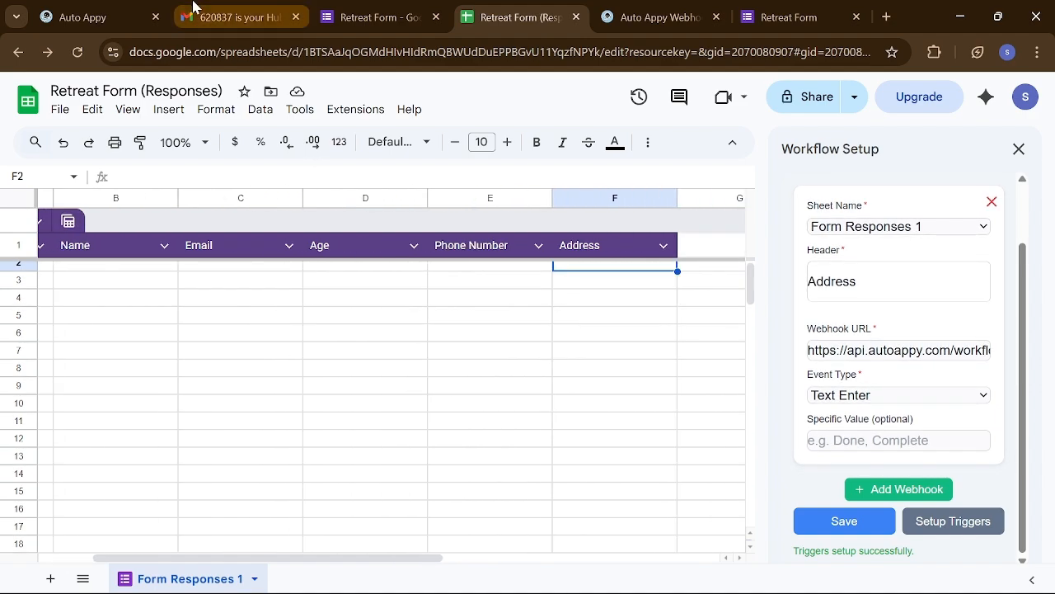
- Start capturing sample data on the Auto Appy Google Forms trigger, then switch to the Retreat Form
click(71, 6)
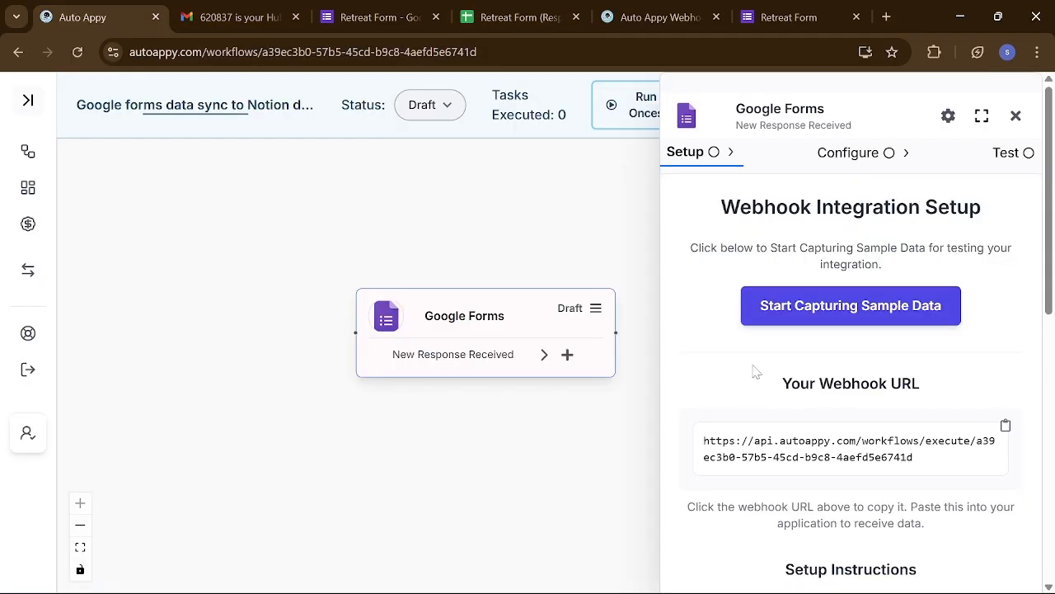
click(770, 311)
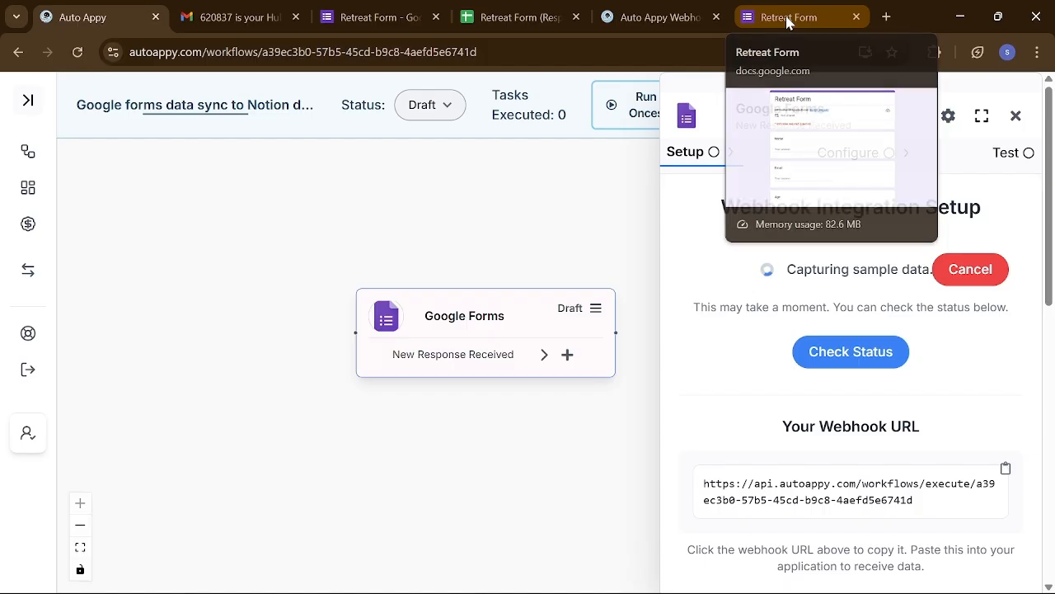
click(788, 20)
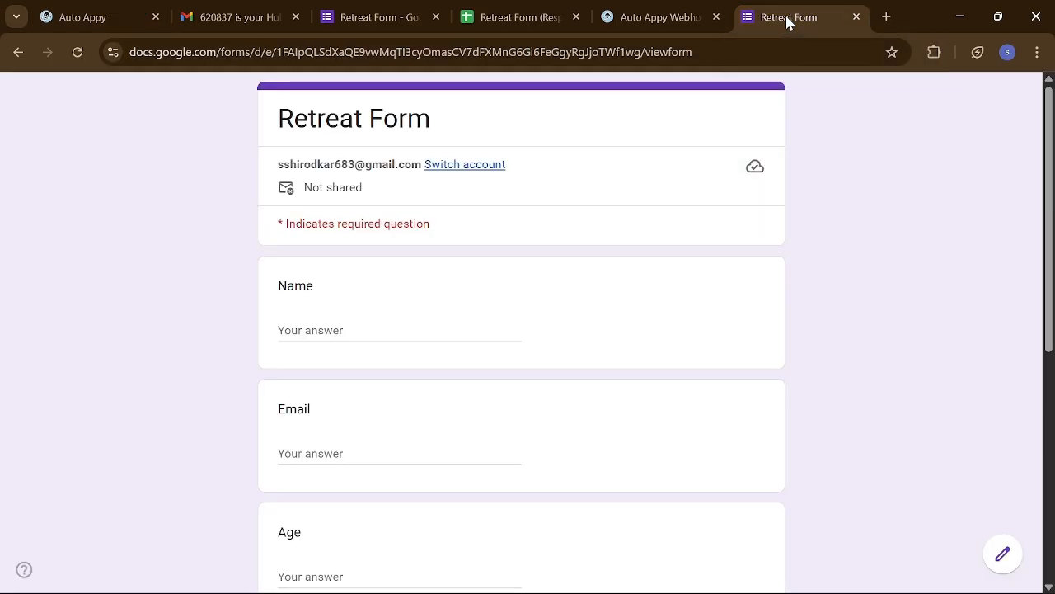
- Fill in the respondent's name and e-mail address, and enter 22 as the Age
click(369, 326)
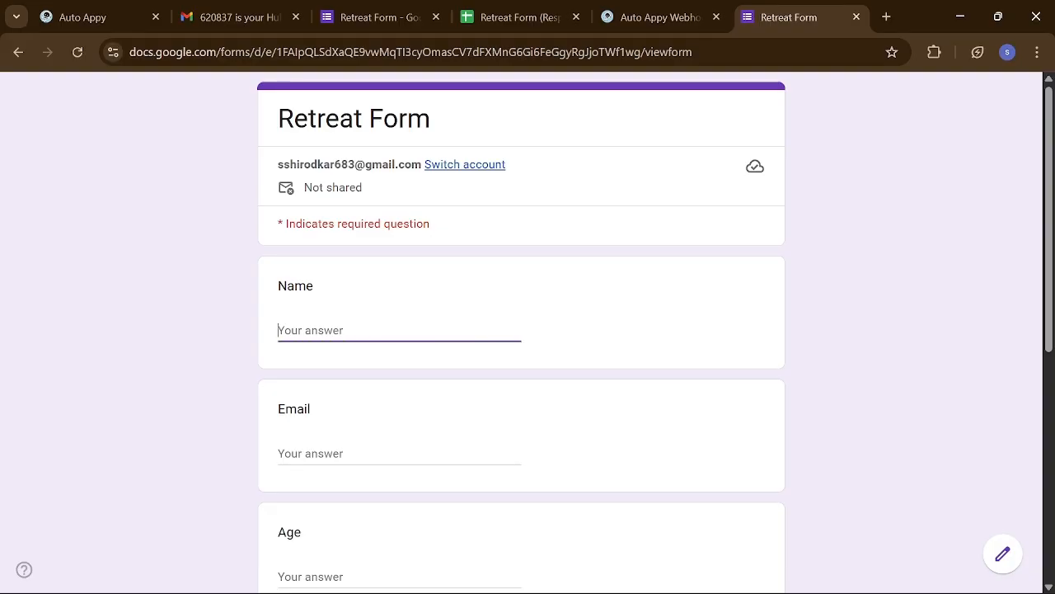
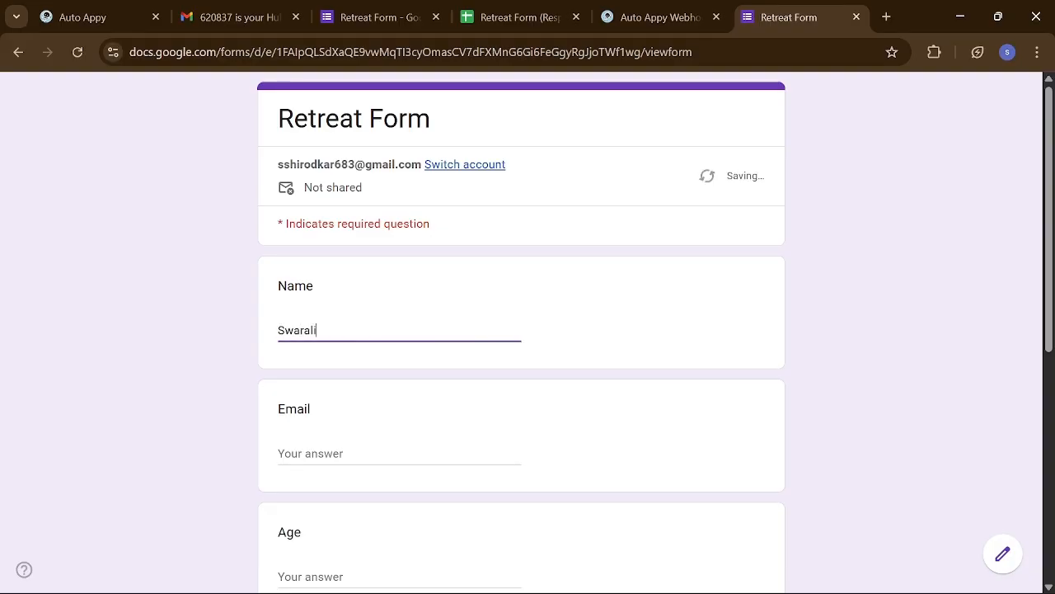
click(336, 451)
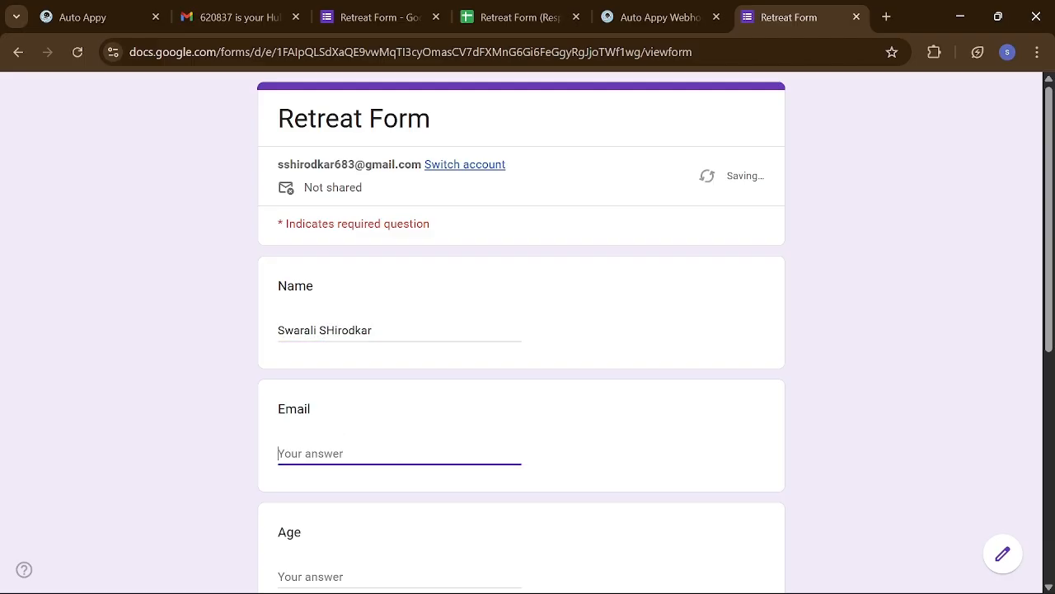
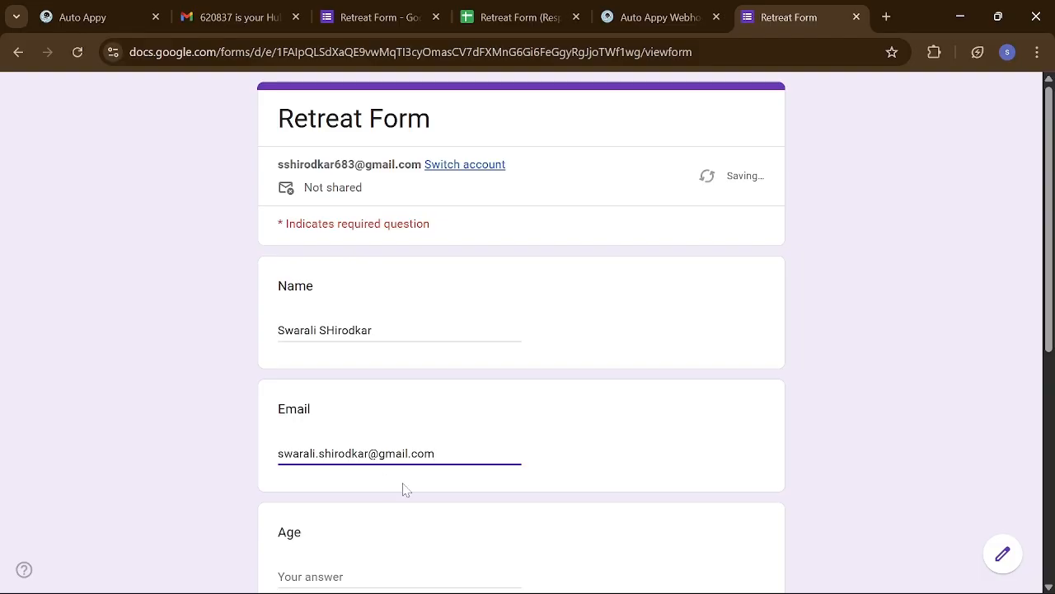
scroll(404, 489, down, 2)
click(353, 427)
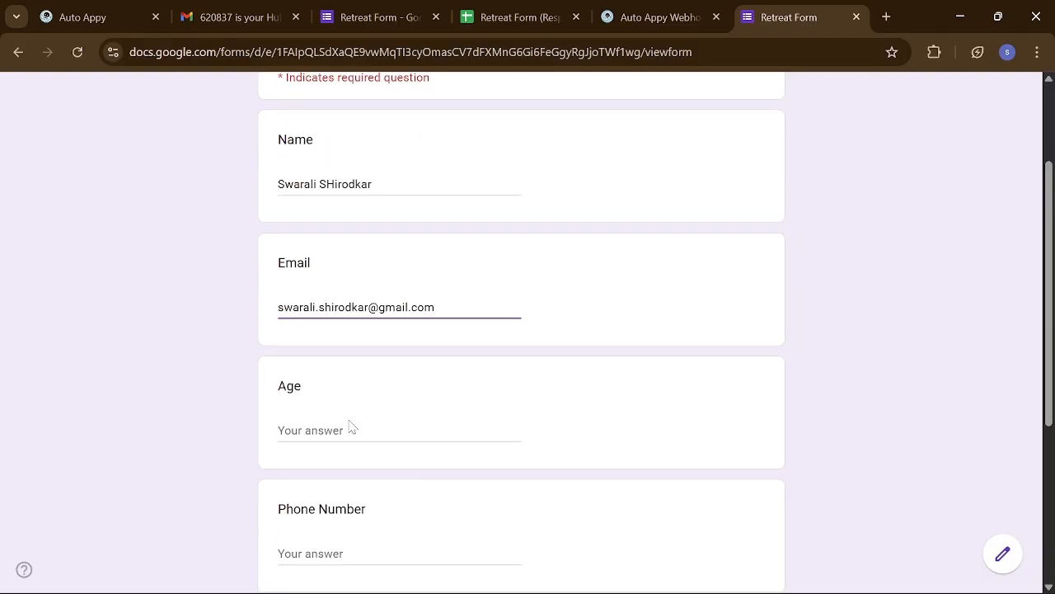
text(22)
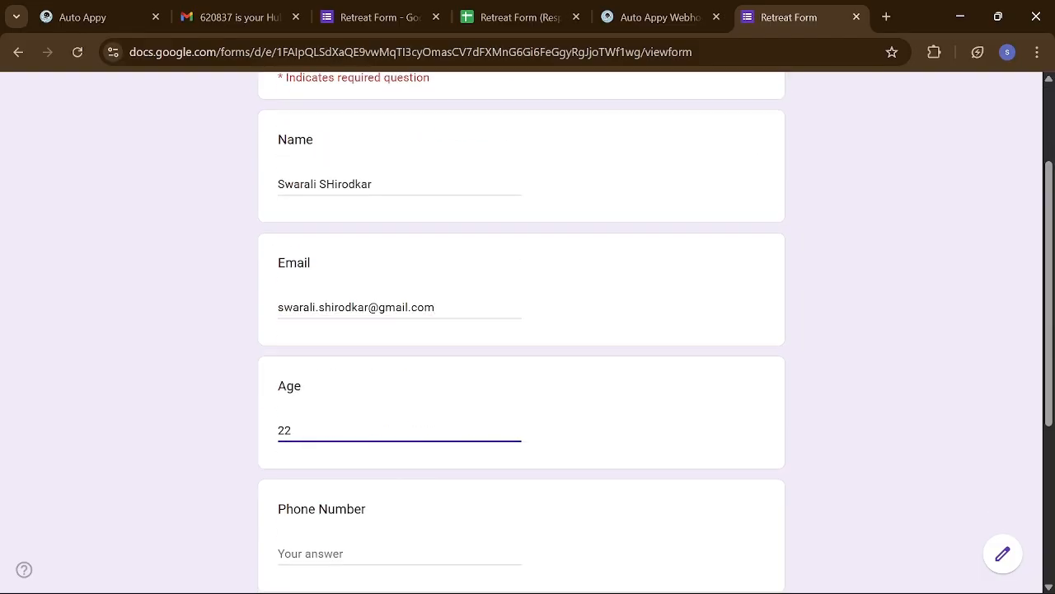
- Enter the respondent's phone number, choose a saved address, and submit the form
scroll(347, 426, down, 1)
double_click(346, 426)
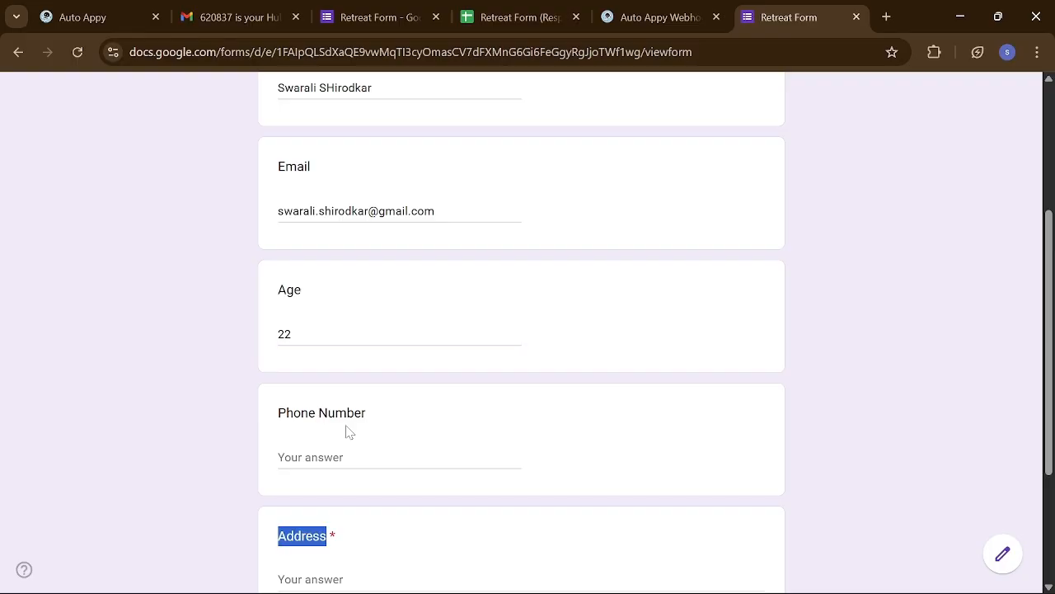
click(333, 457)
text(88)
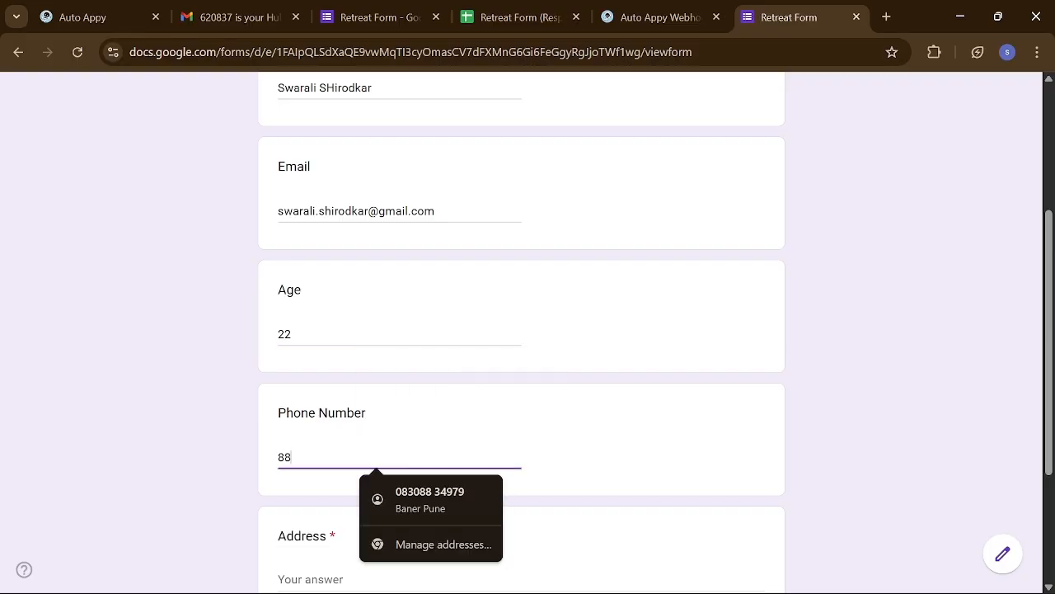
text(88888888)
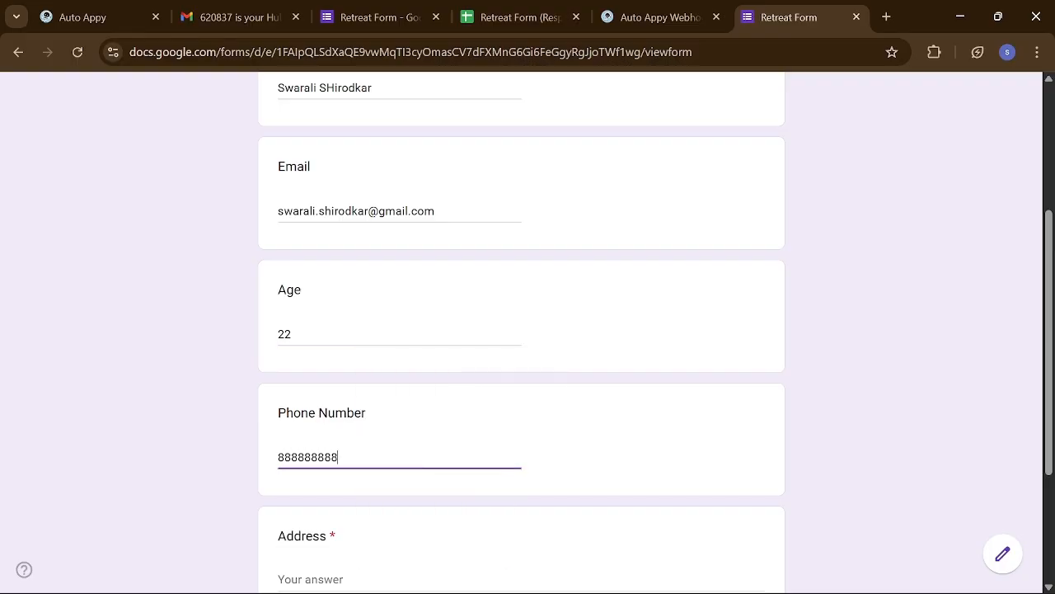
scroll(315, 449, down, 2)
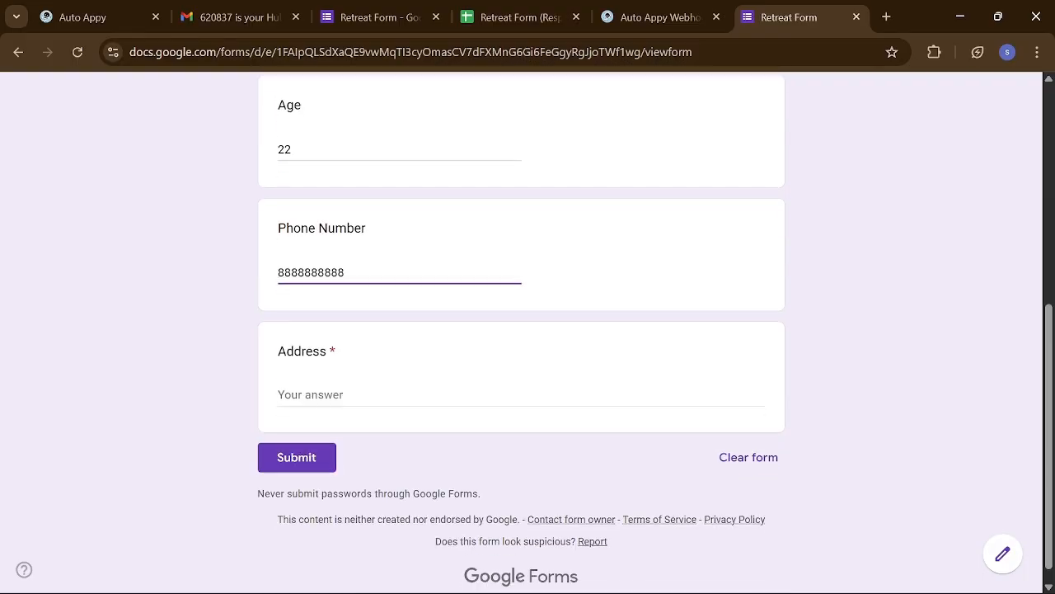
click(354, 395)
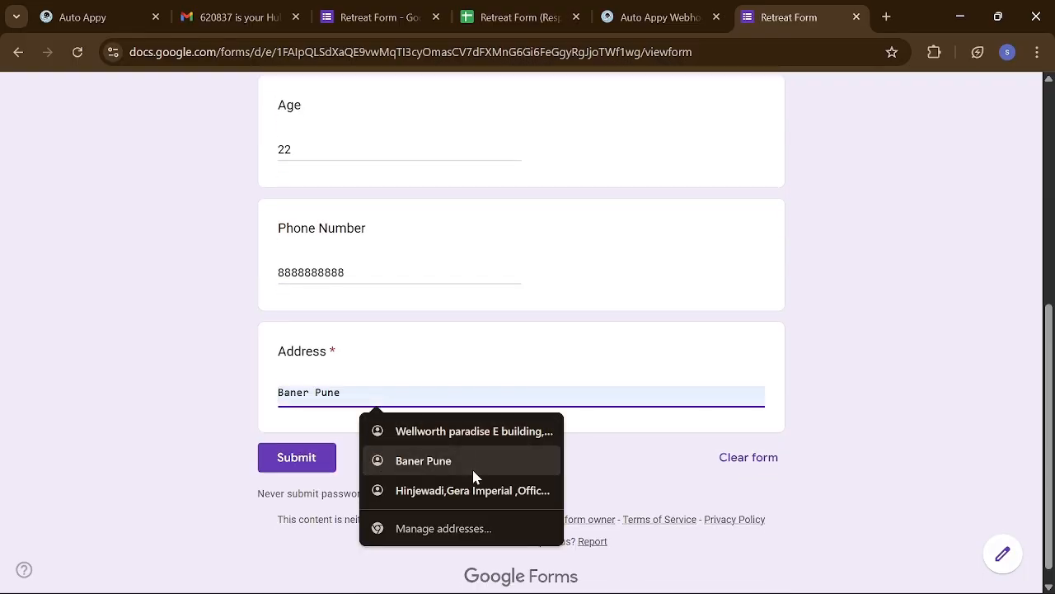
click(481, 493)
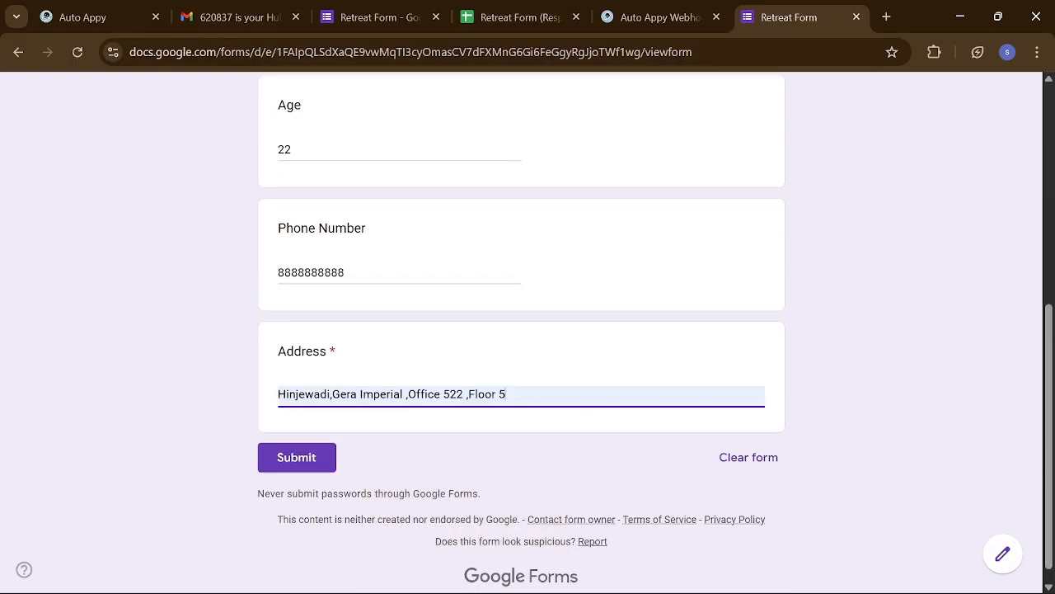
click(283, 469)
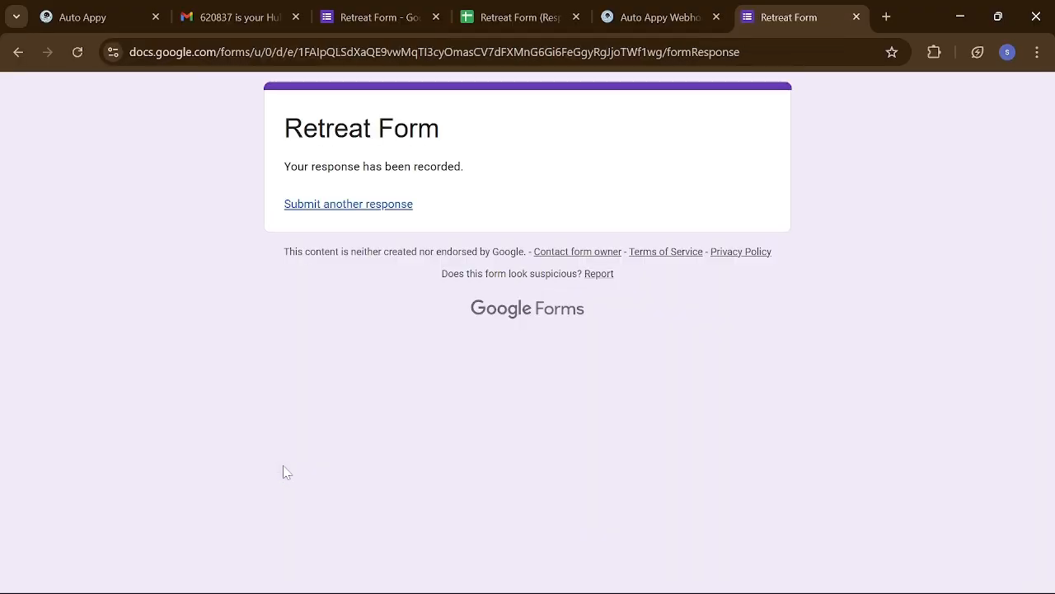
- Load the new form response as sample data with Check Status, then close the Google Forms trigger panel
click(506, 18)
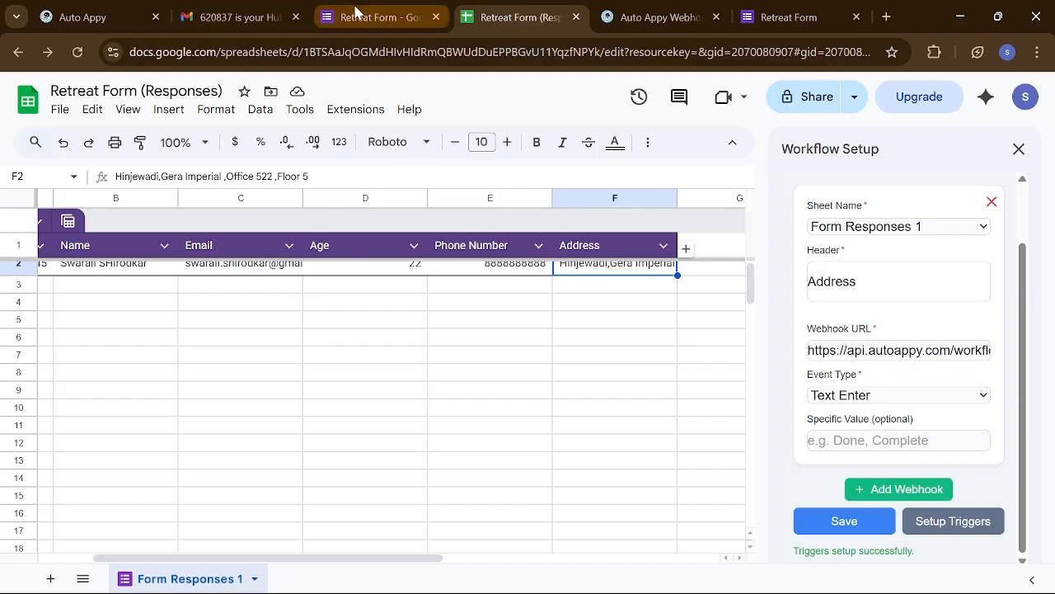
click(64, 10)
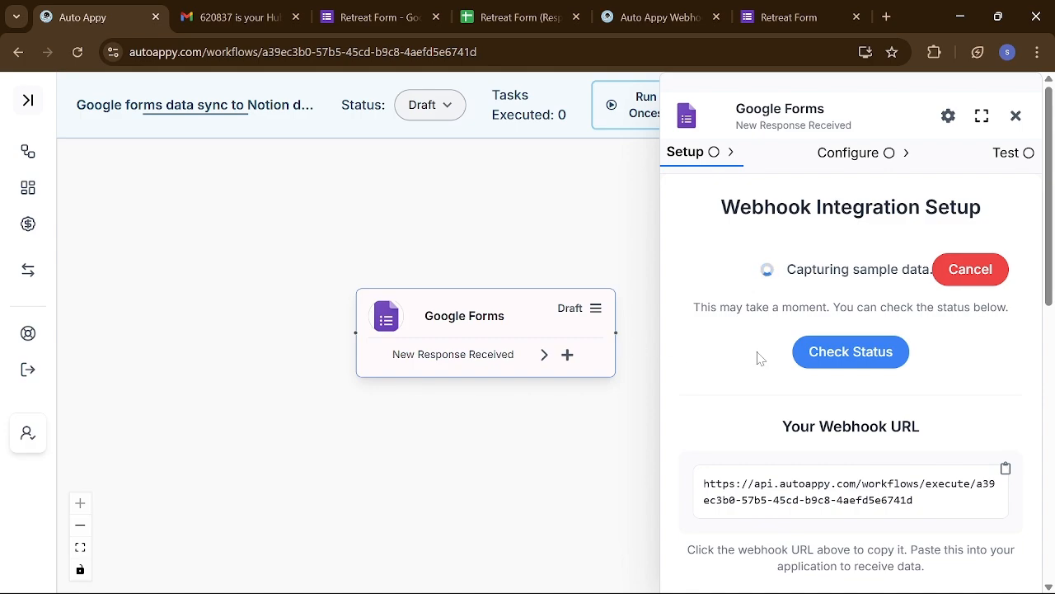
click(847, 353)
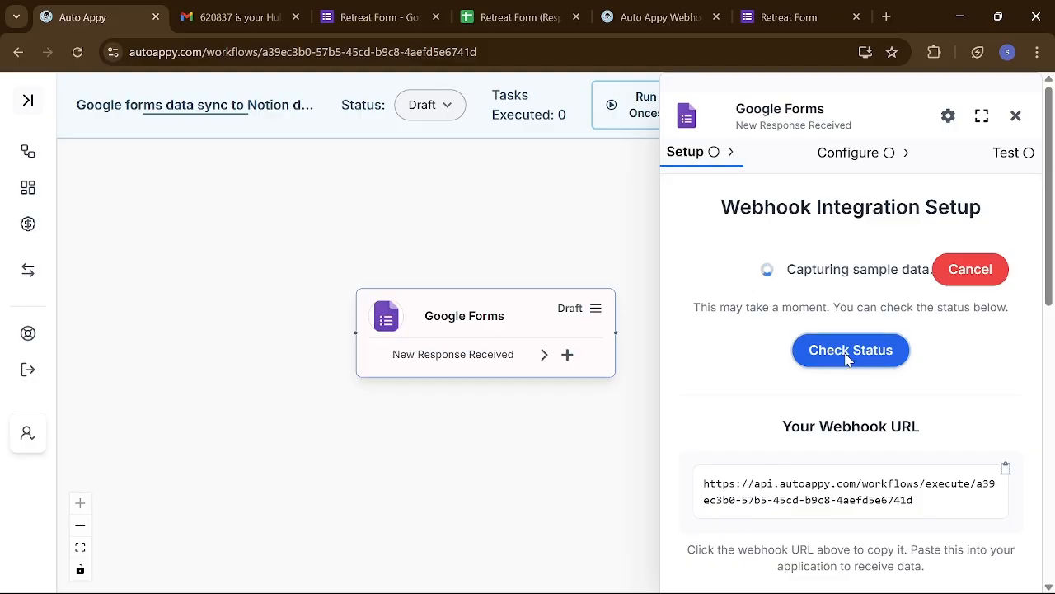
scroll(845, 516, down, 3)
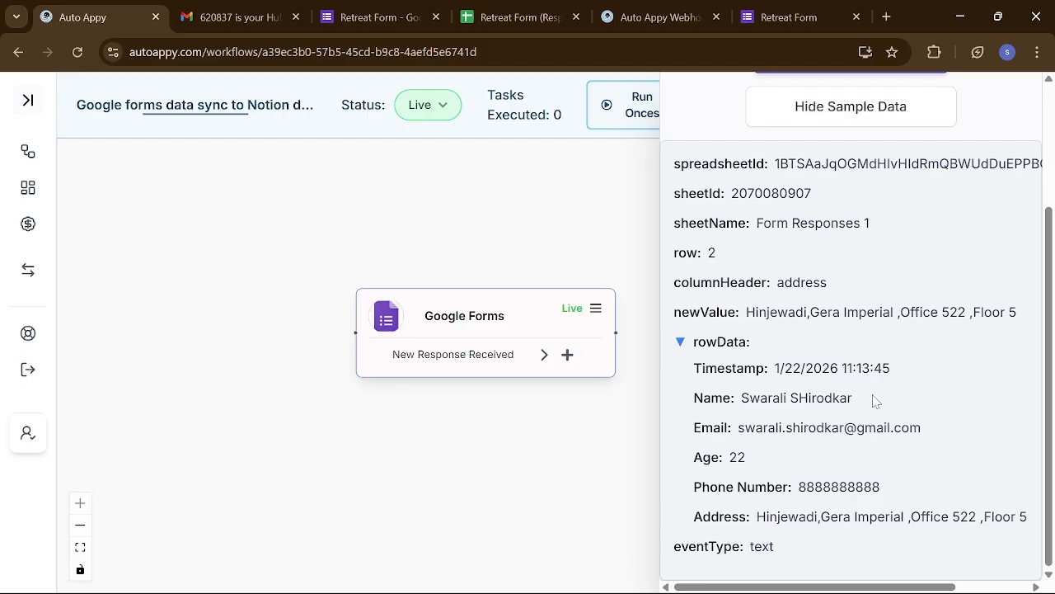
scroll(876, 400, up, 2)
scroll(876, 401, down, 2)
scroll(851, 329, up, 2)
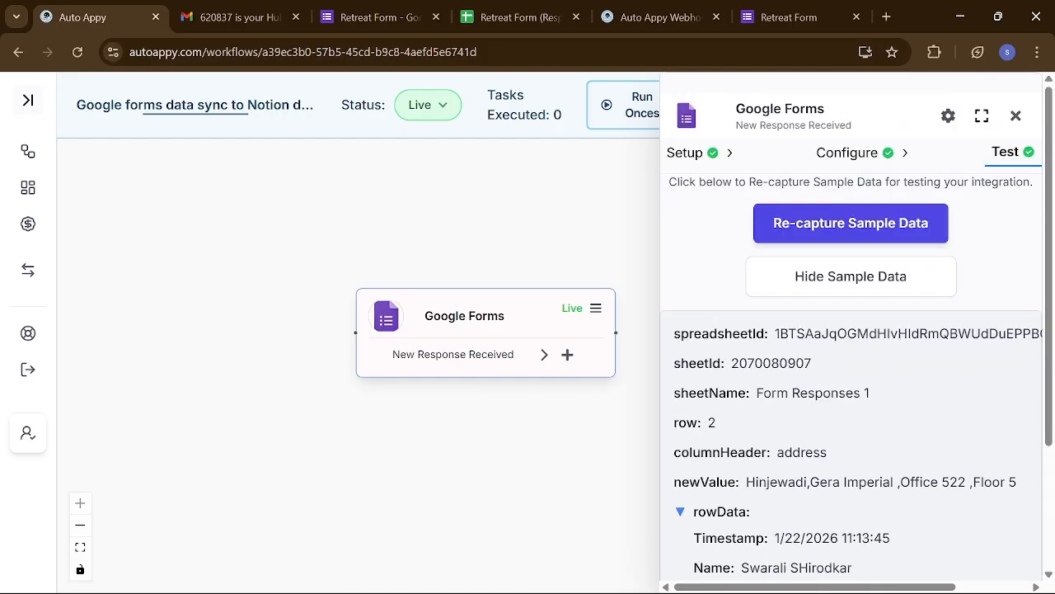
click(1016, 117)
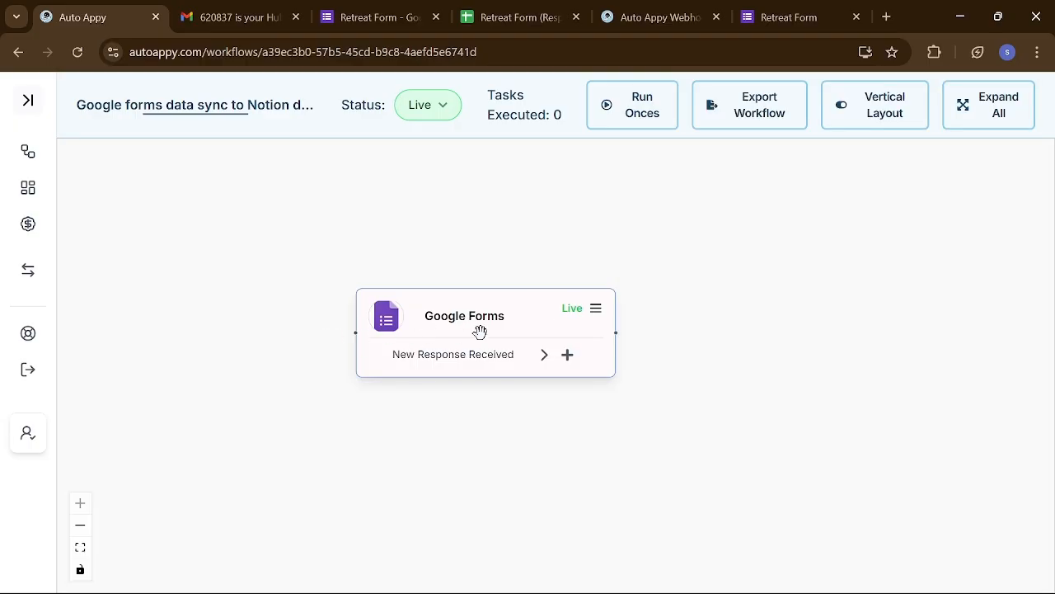
- Shift the Google Forms trigger left on the canvas and load notion.so's Home page in a new tab
drag(464, 336, 359, 330)
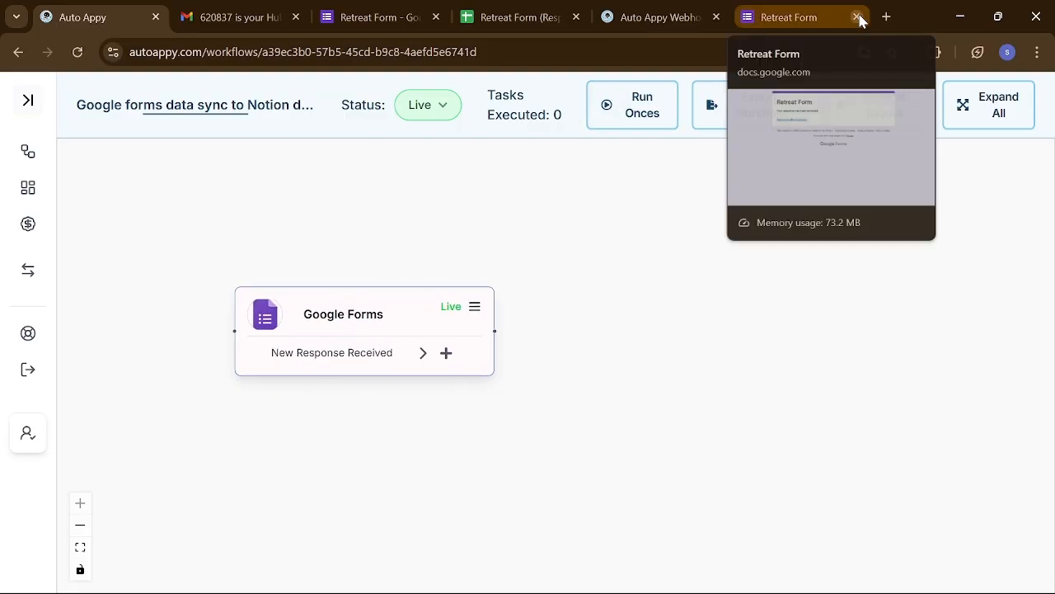
click(886, 17)
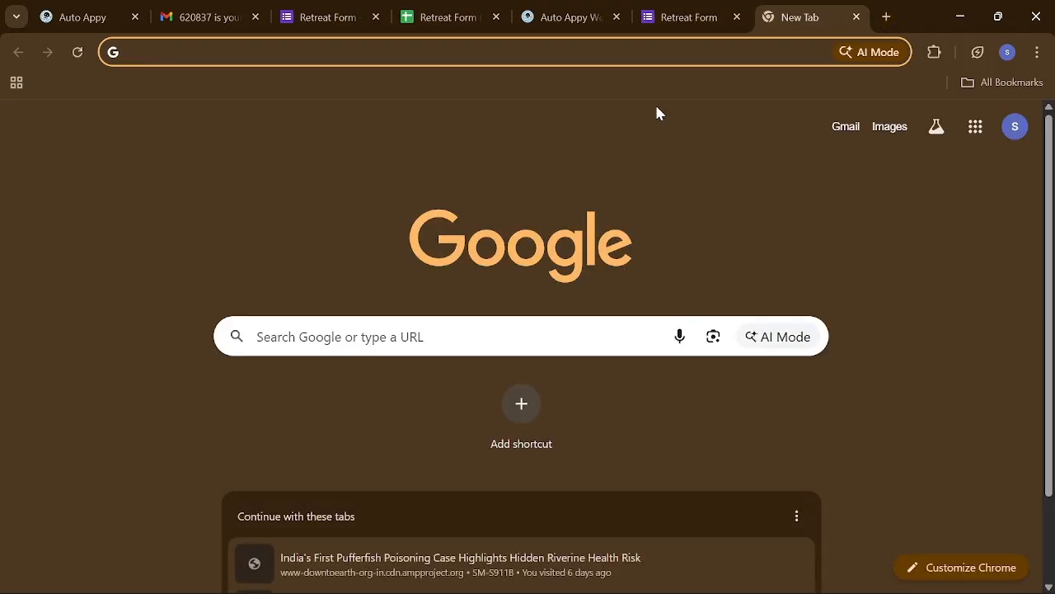
text(notion.so)
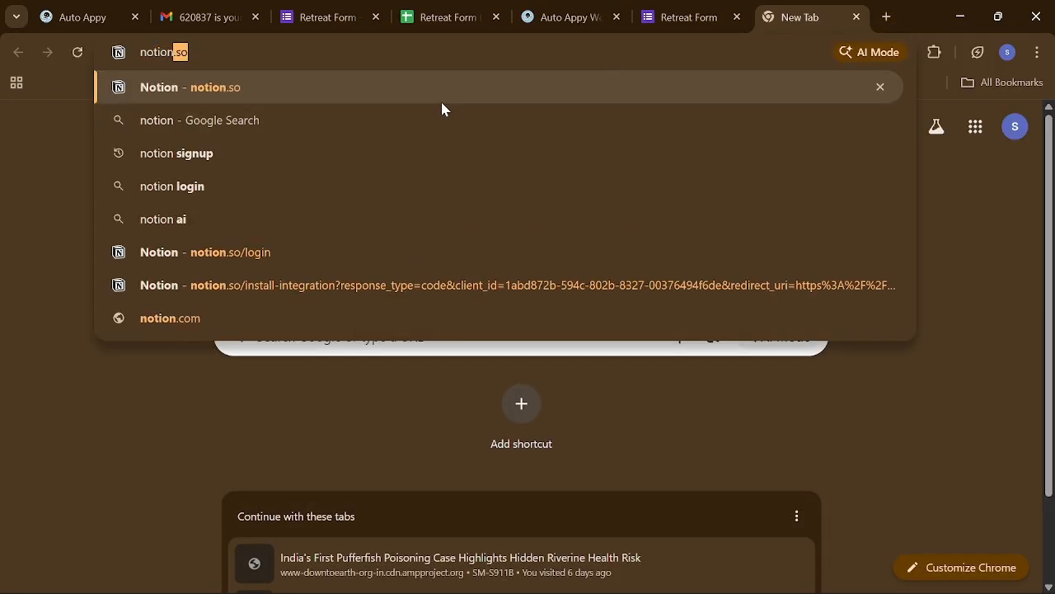
click(408, 95)
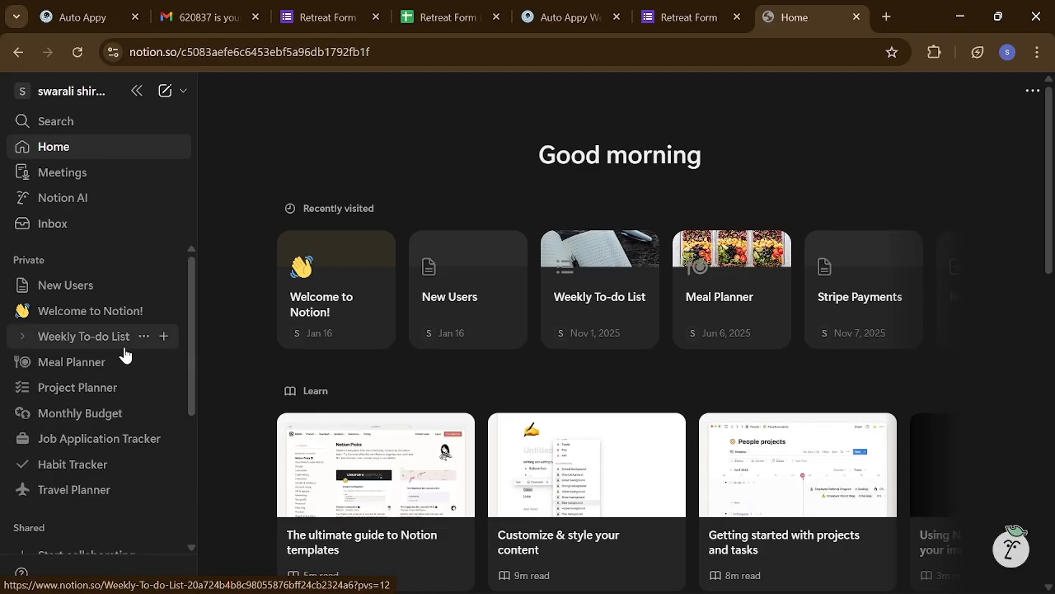
- On the New Users page, insert an inline Table database titled 'Google Form Database' below Lead Gen
click(88, 296)
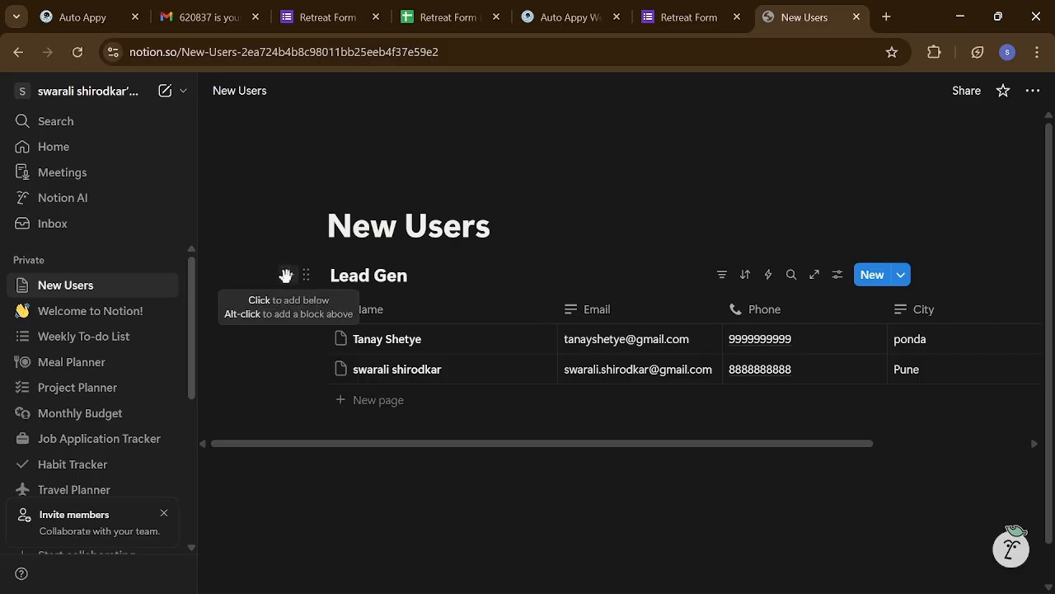
click(329, 465)
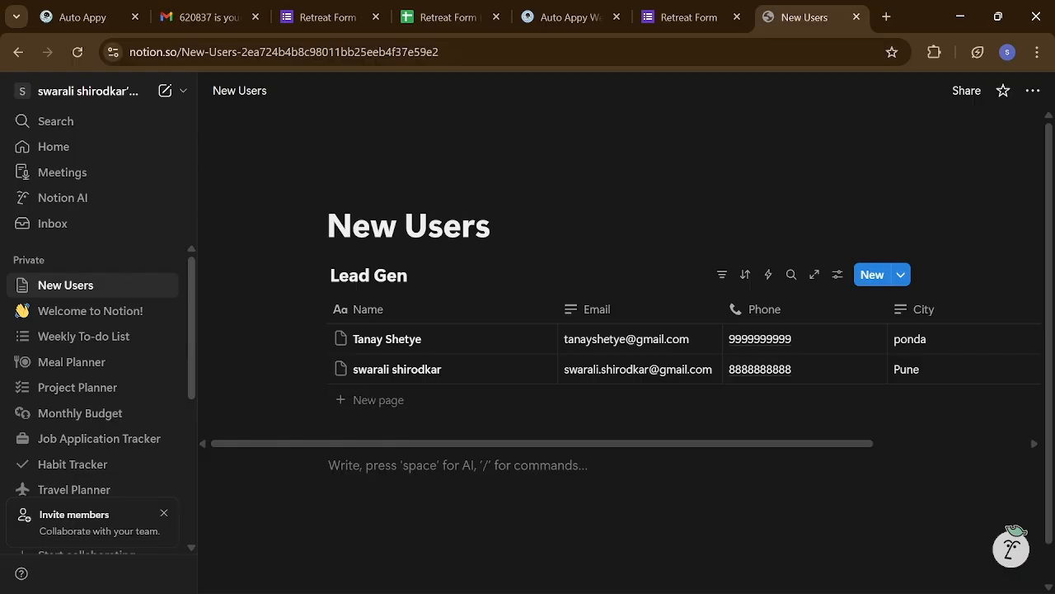
text(/)
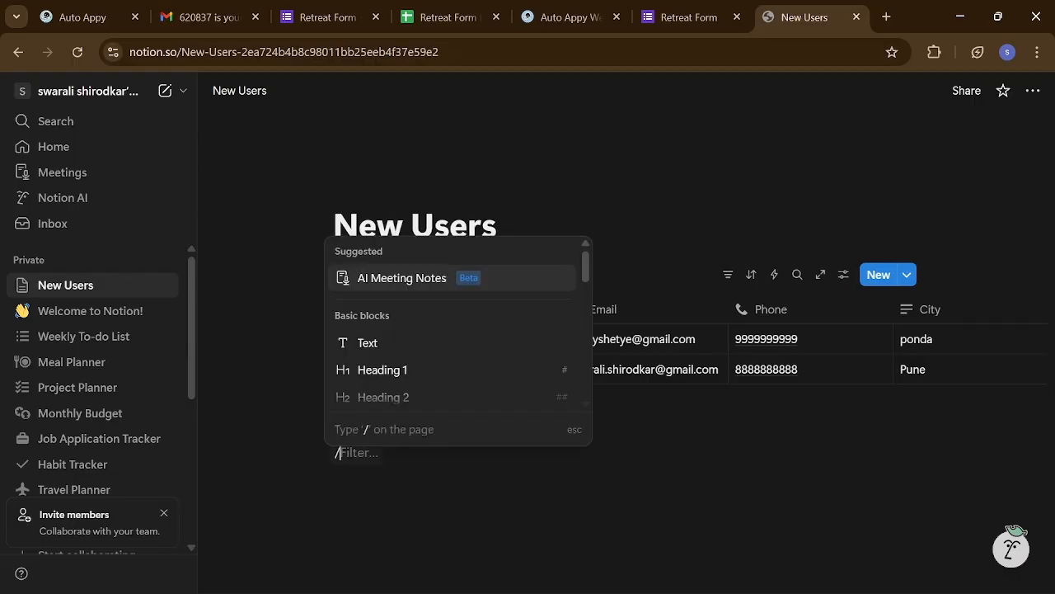
text(database)
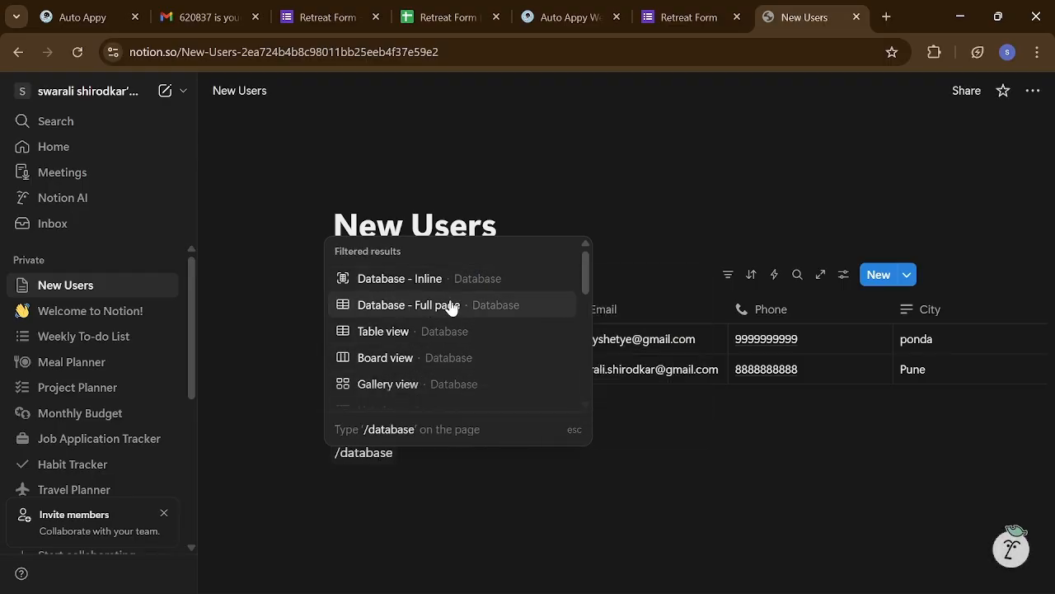
click(442, 331)
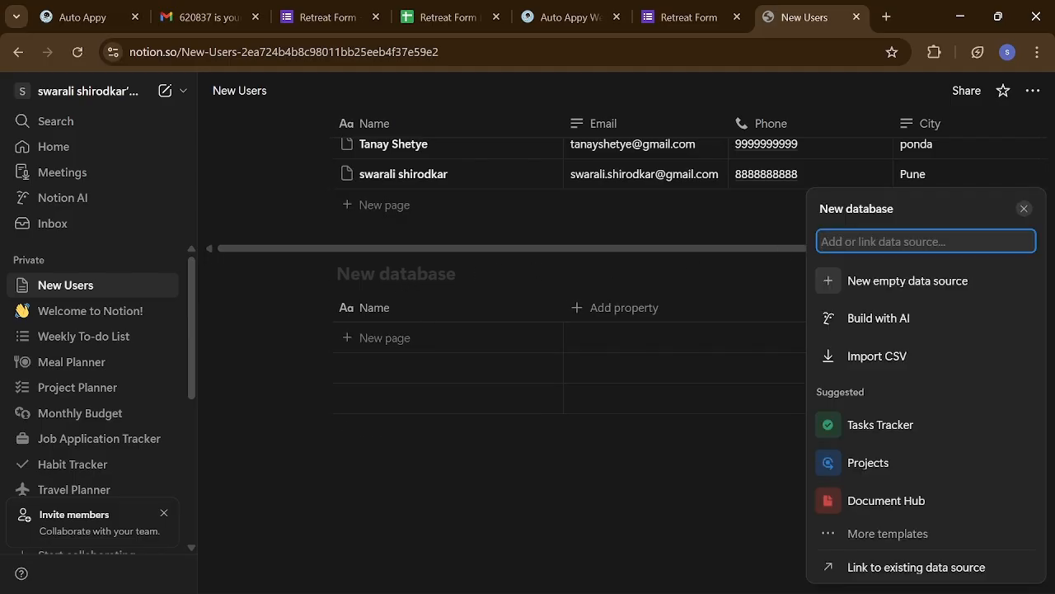
click(1026, 211)
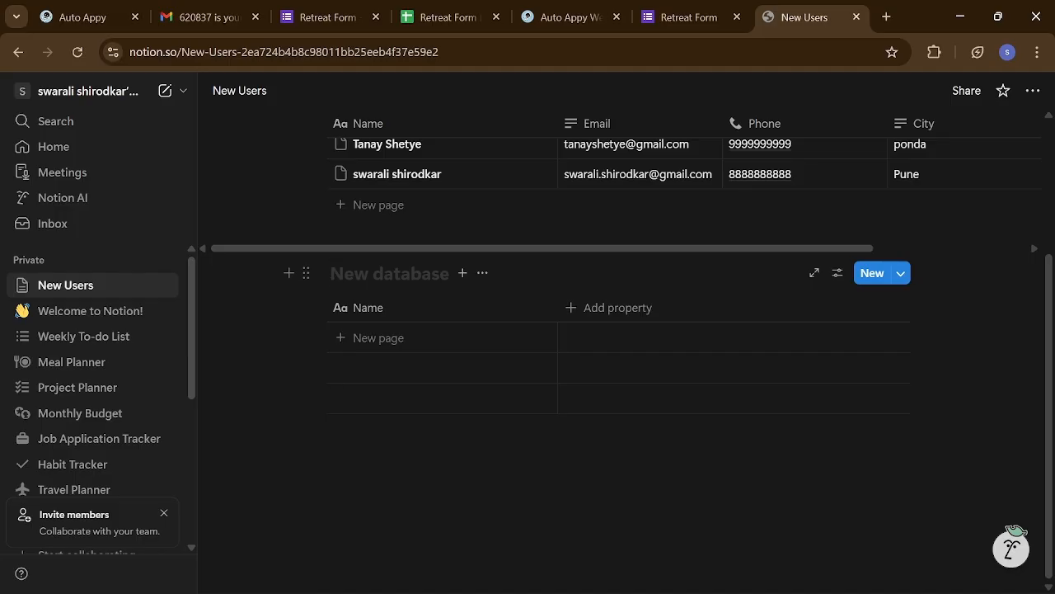
text(Goo)
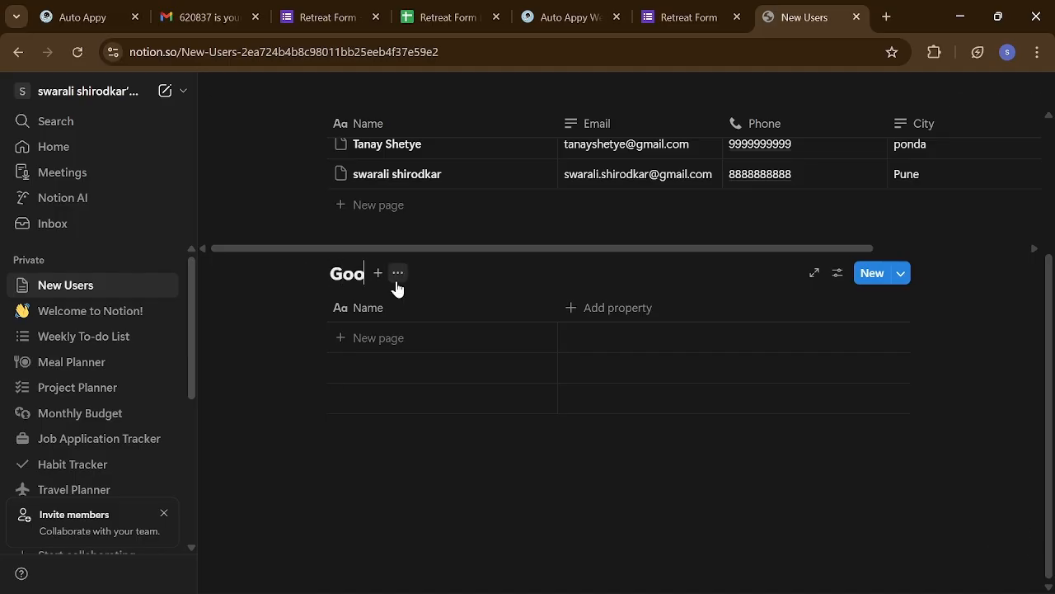
text(gle For)
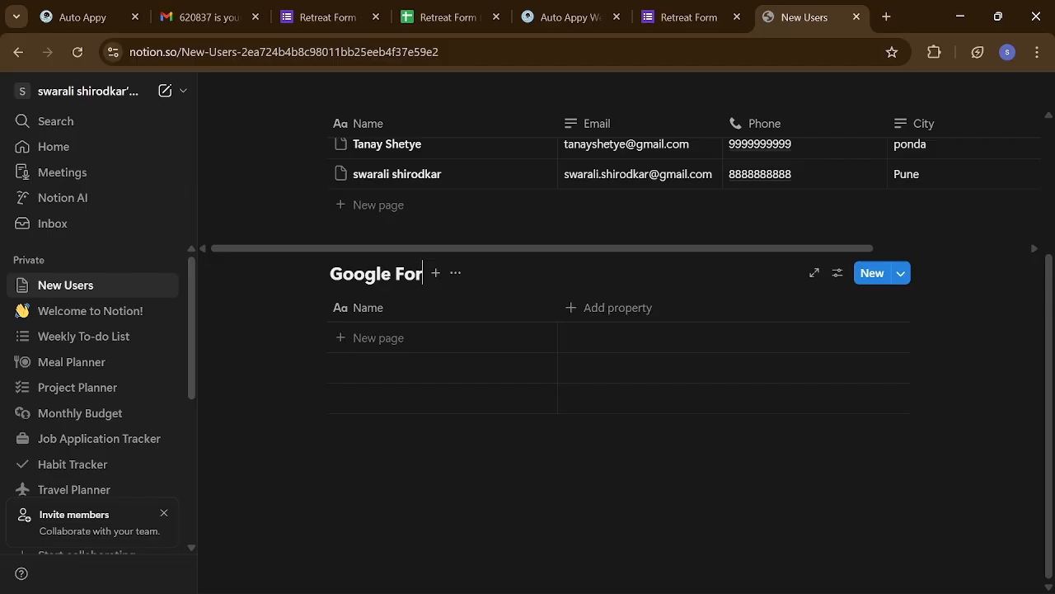
text(m Database)
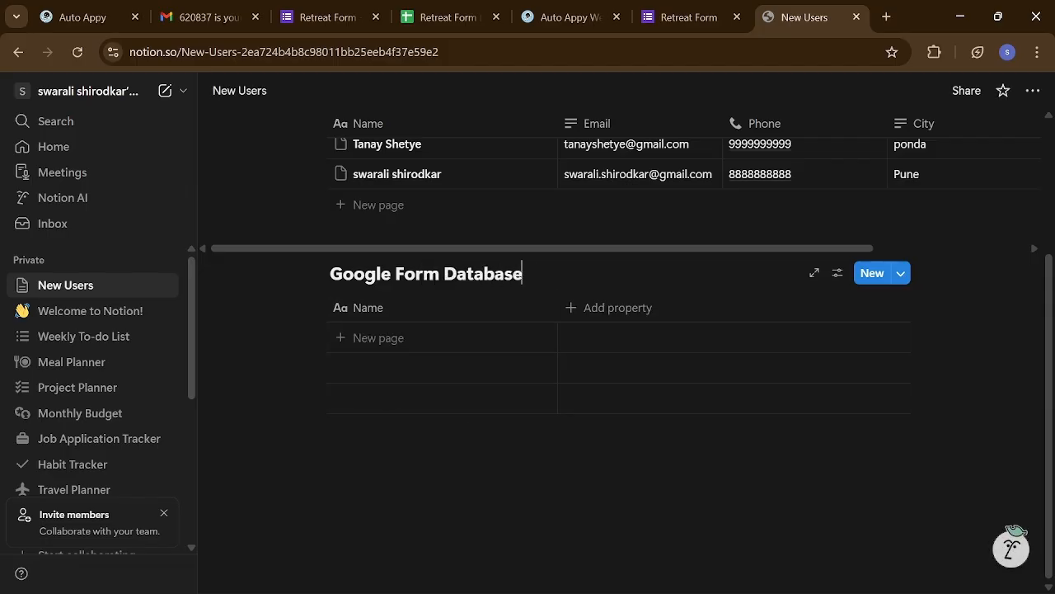
key(Return)
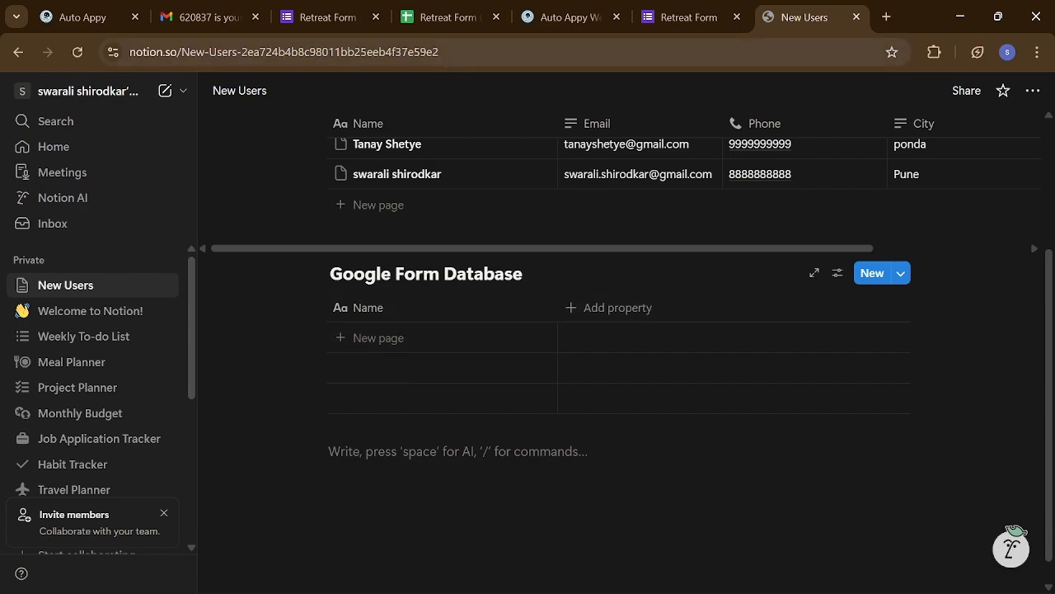
click(307, 21)
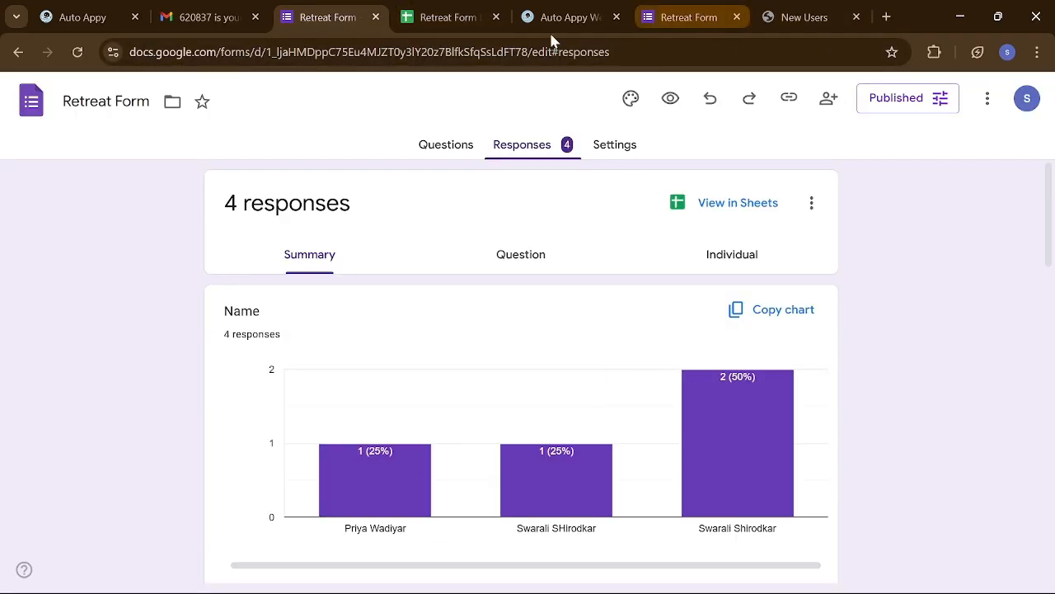
- Check the Retreat Form questions Name, Email, Age and Phone Number, then return to Notion's New Users tab
click(476, 149)
scroll(544, 400, down, 2)
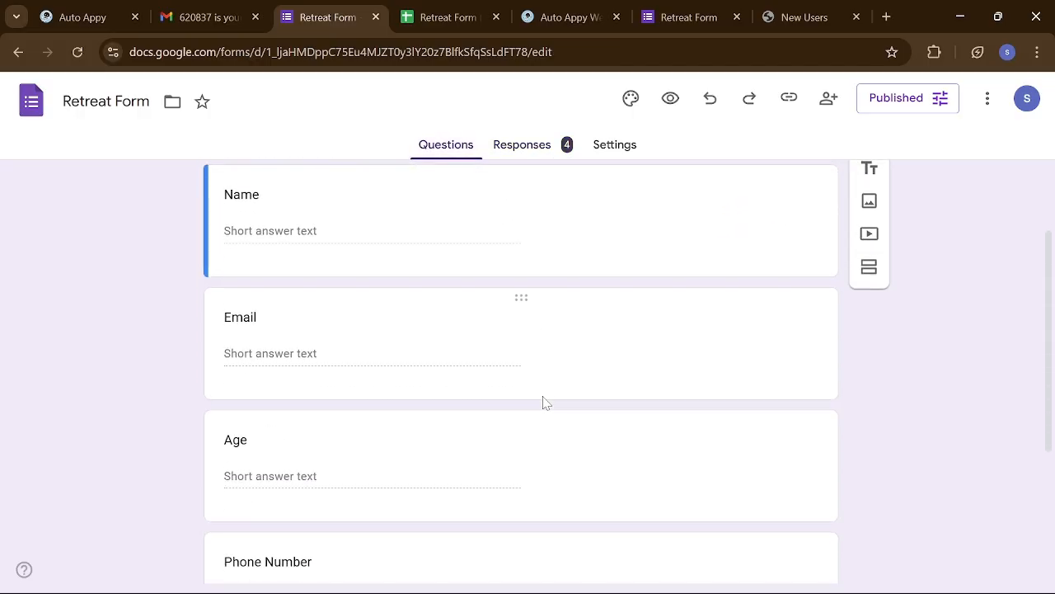
scroll(544, 403, down, 1)
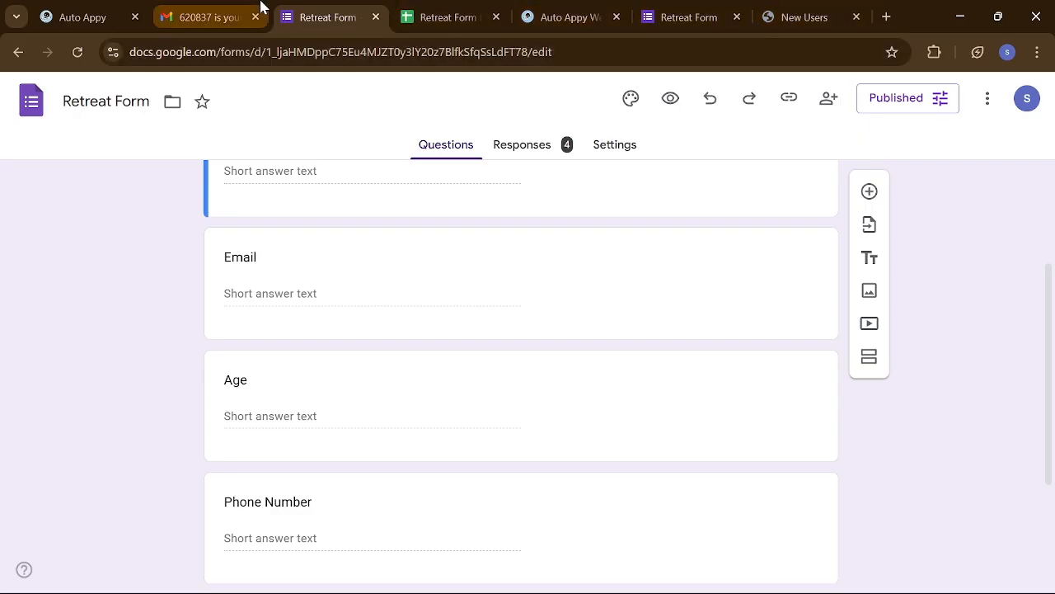
click(800, 13)
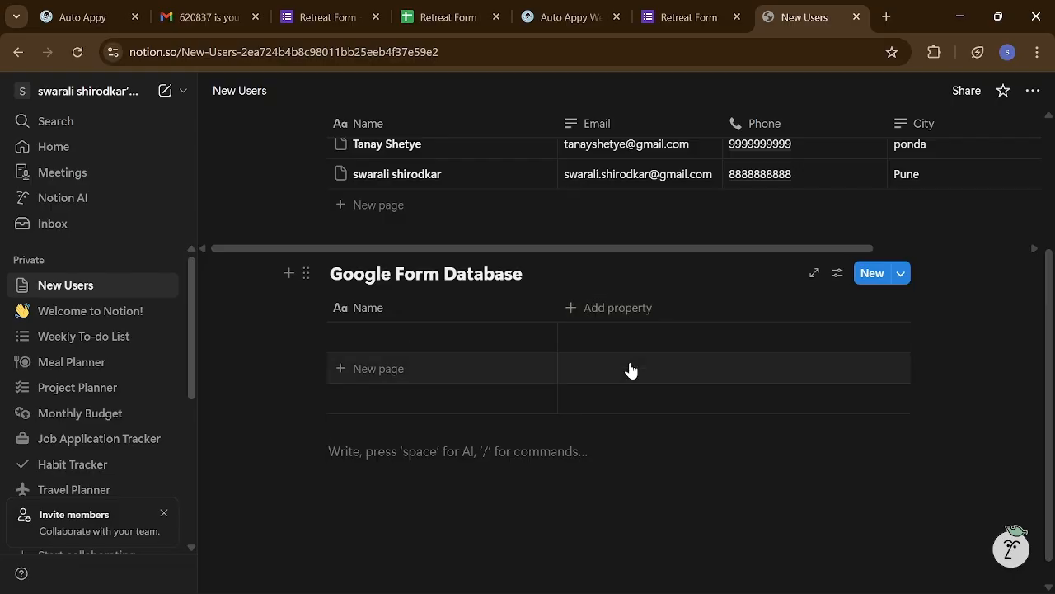
- Add a Text column named Email to the Google Form Database
click(610, 309)
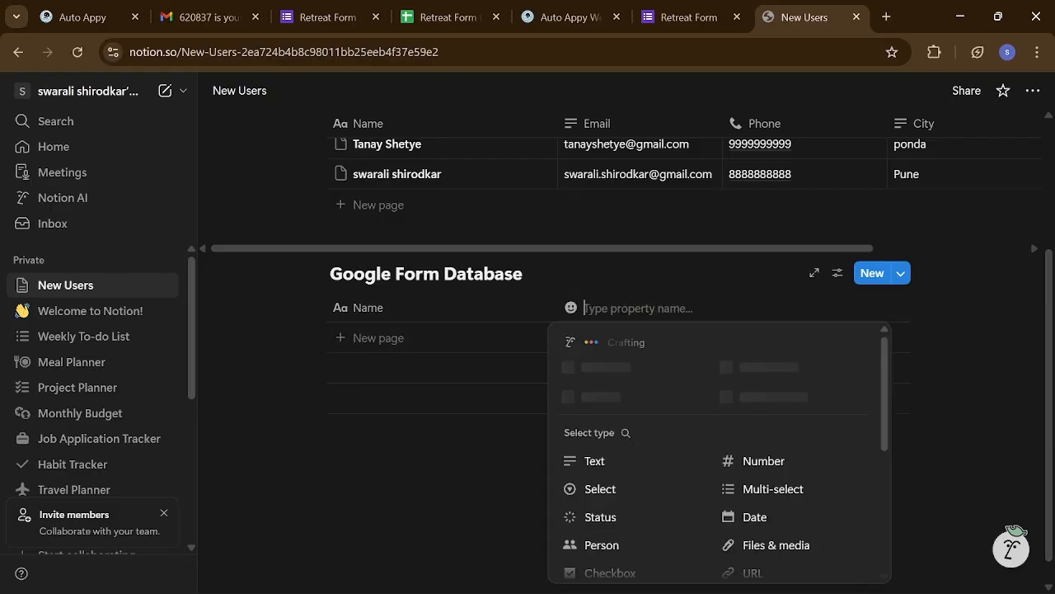
click(606, 462)
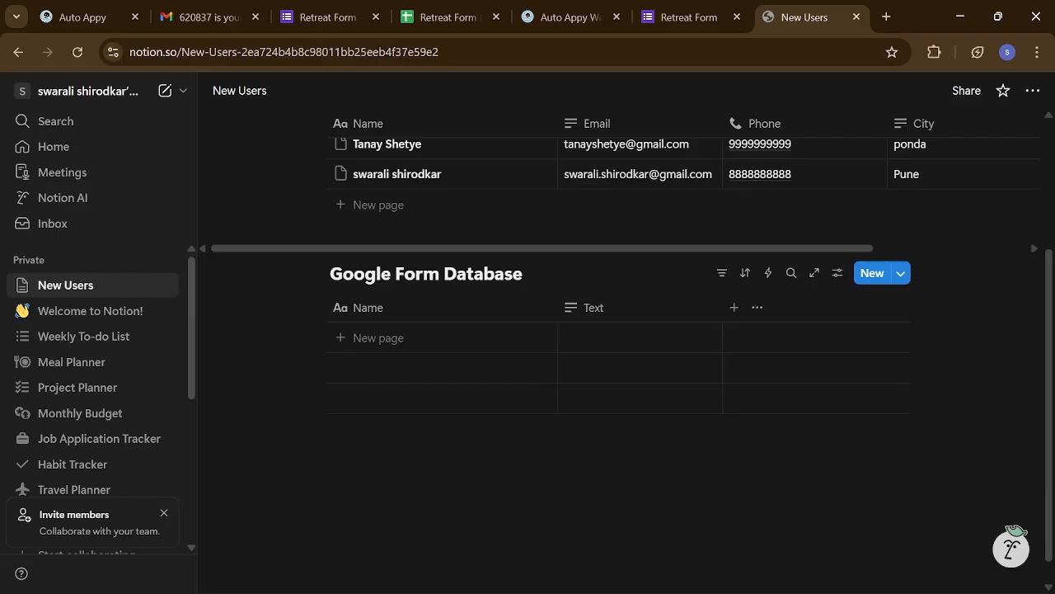
click(596, 307)
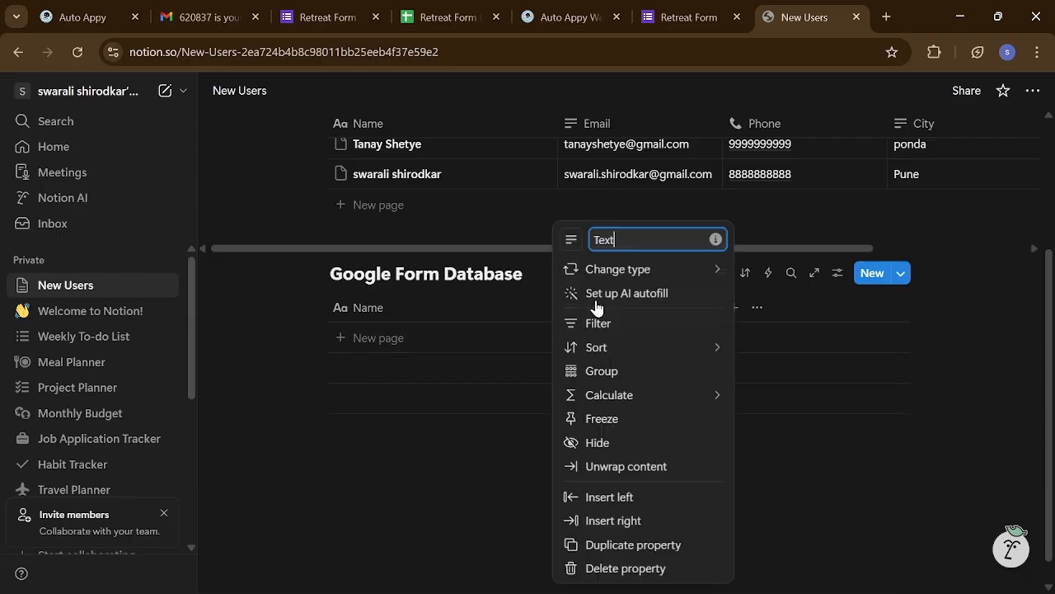
mouse_move(636, 267)
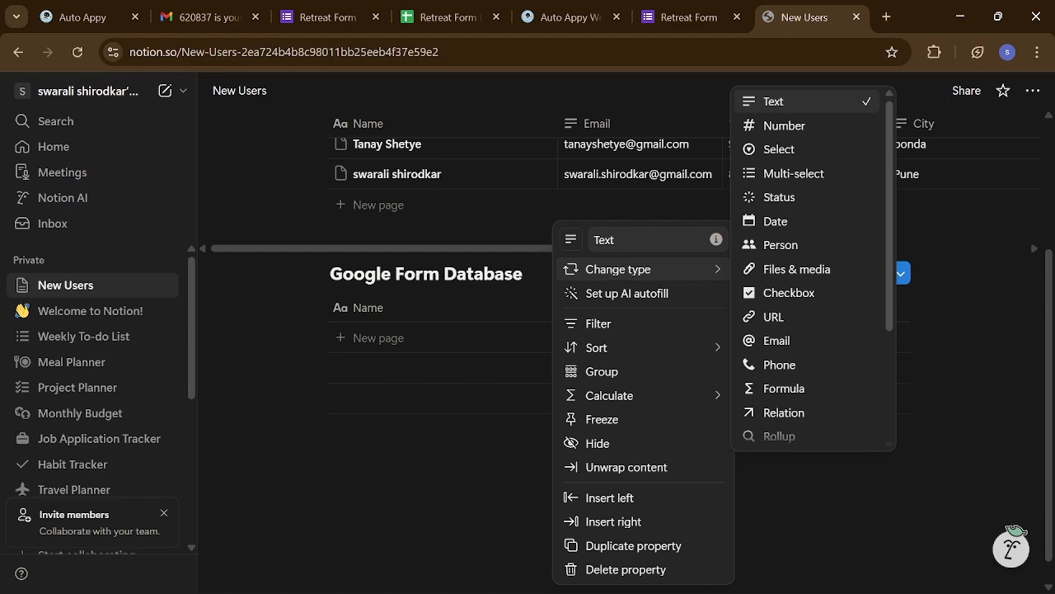
click(629, 239)
key(BackSpace)
key(BackSpace)
key(BackSpace)
key(BackSpace)
text(Email)
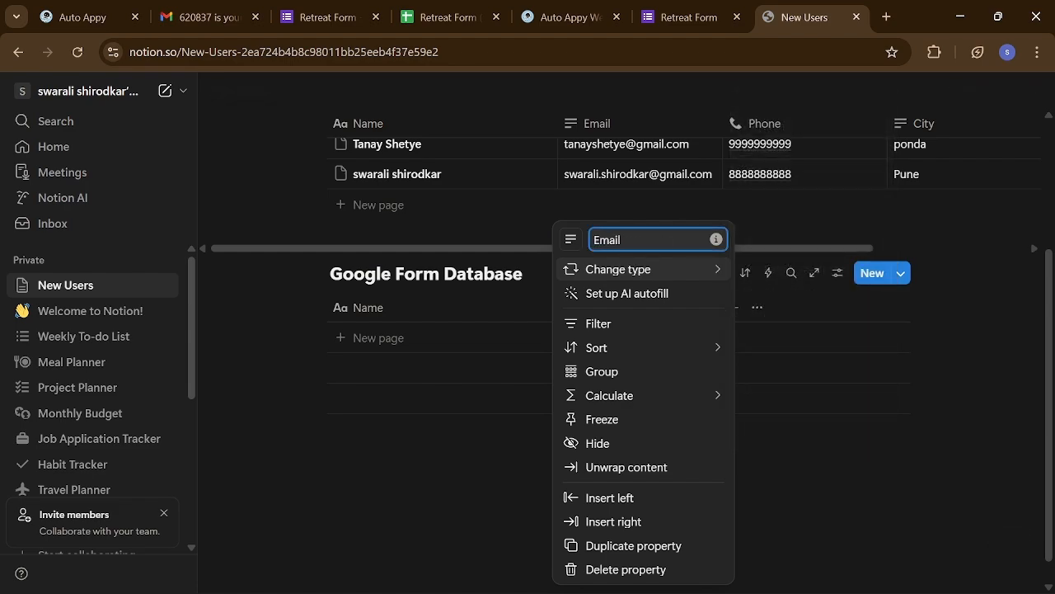
mouse_move(635, 269)
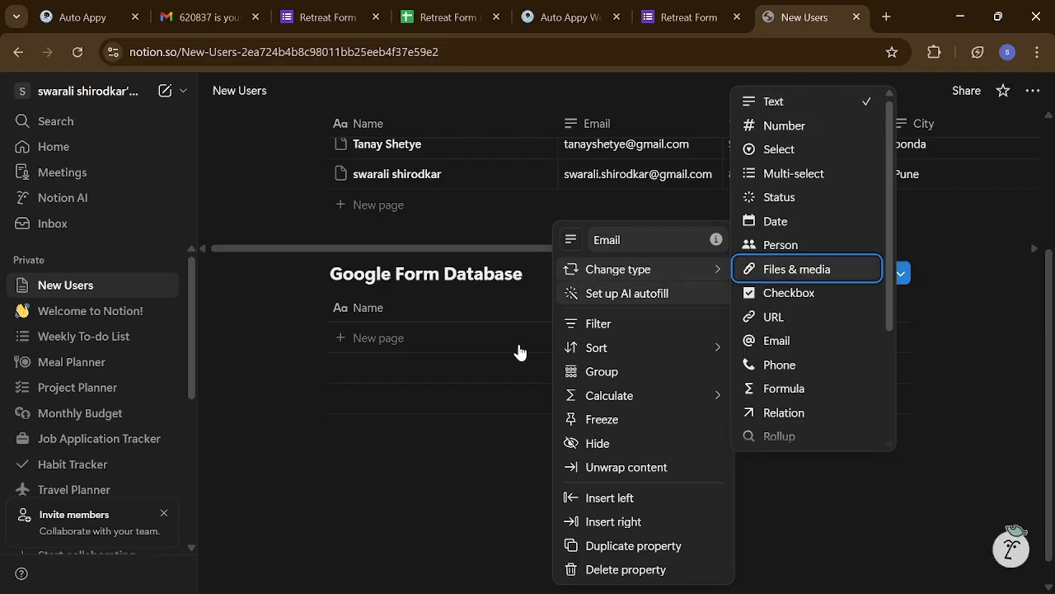
click(505, 400)
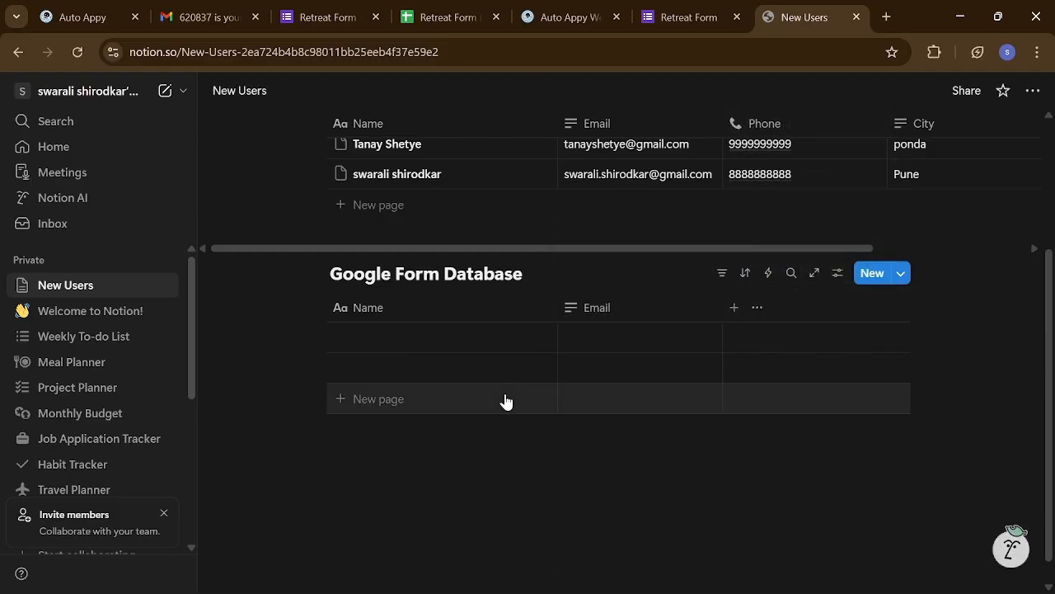
- Add a second Text column named City
click(732, 308)
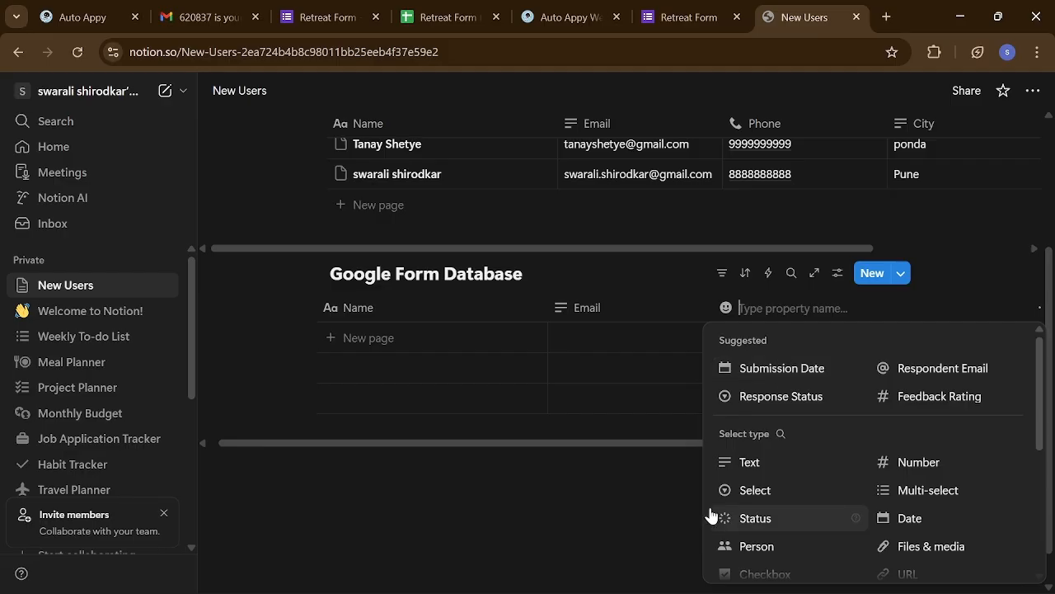
click(730, 463)
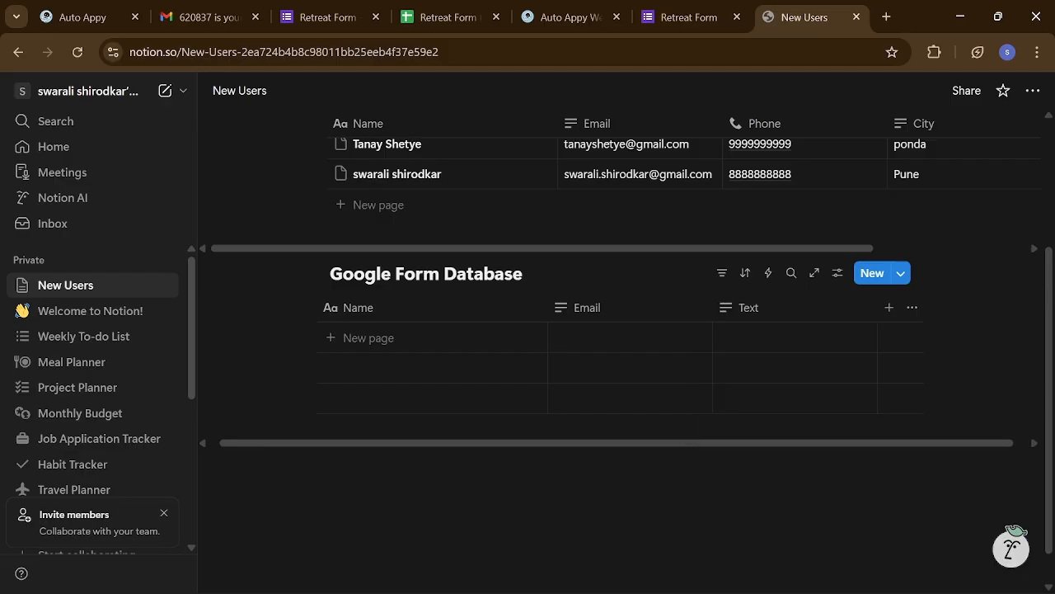
click(751, 310)
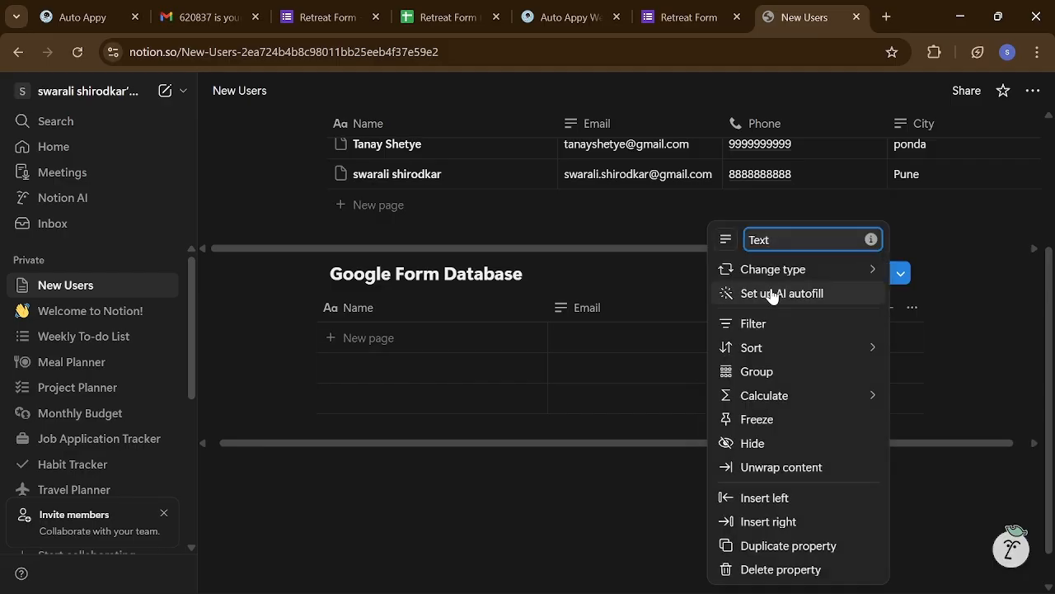
key(BackSpace)
key(BackSpace)
key(BackSpace)
key(BackSpace)
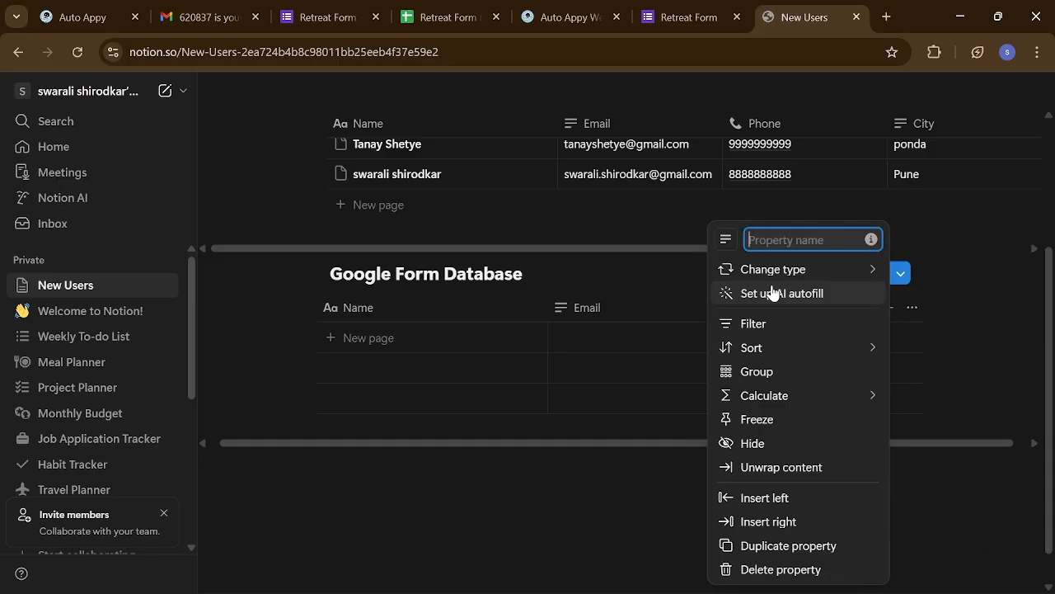
text(City)
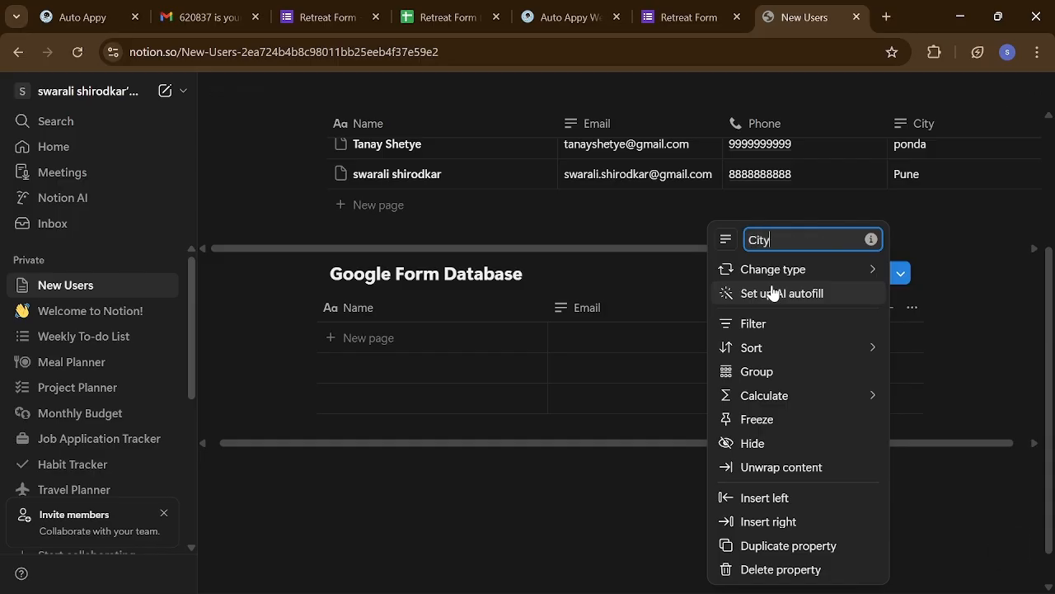
click(664, 488)
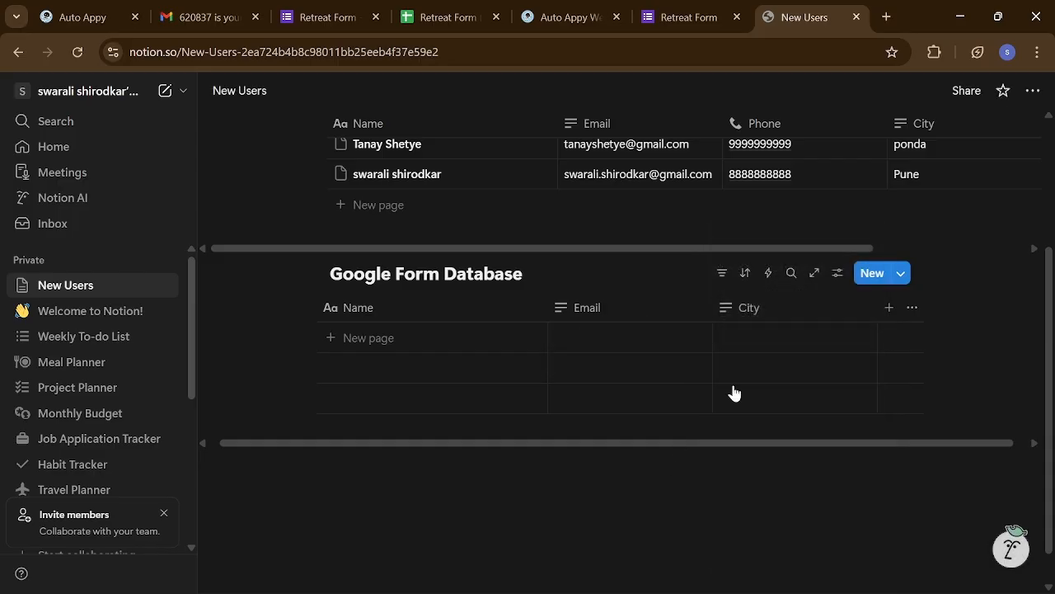
- Add a Number column and name it age
click(888, 309)
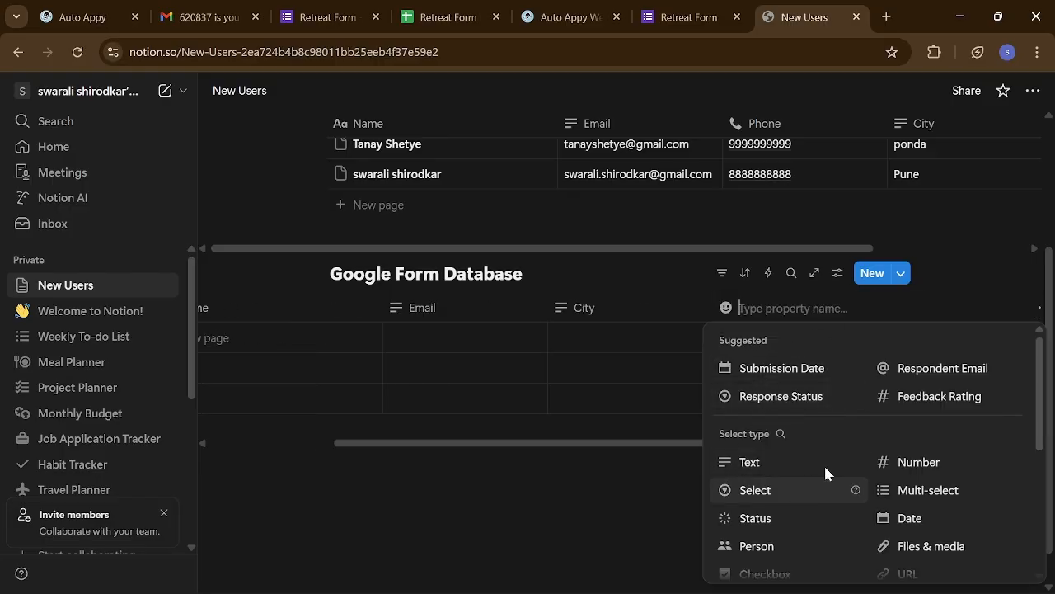
click(923, 463)
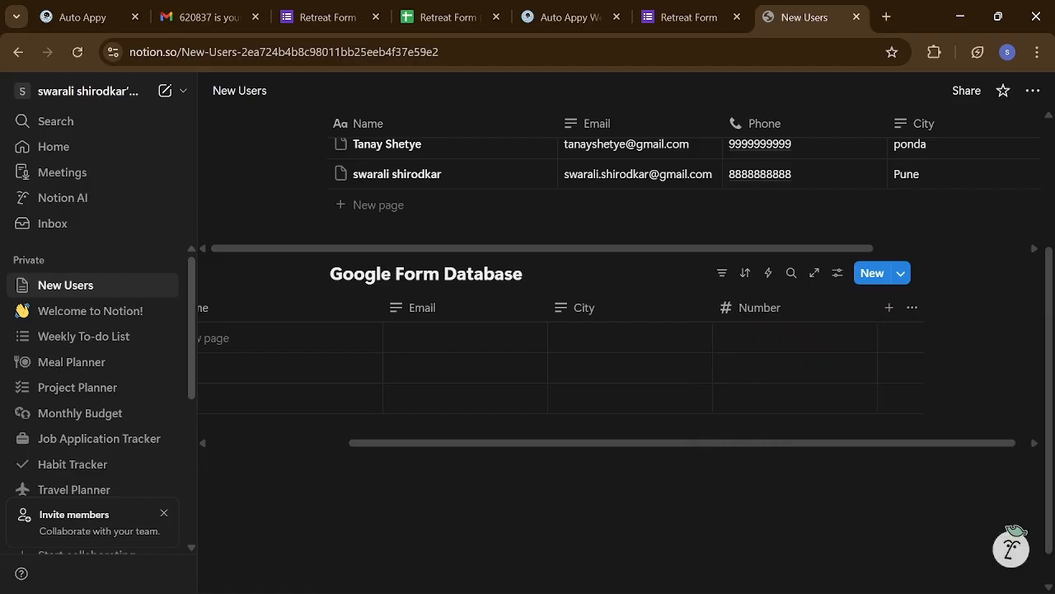
click(760, 305)
mouse_move(774, 269)
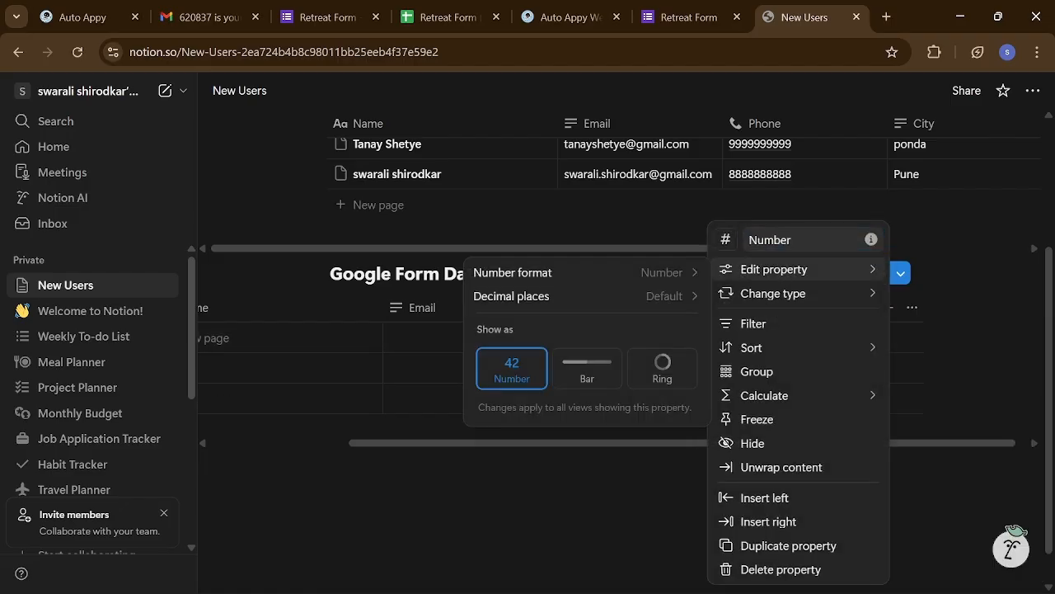
click(793, 240)
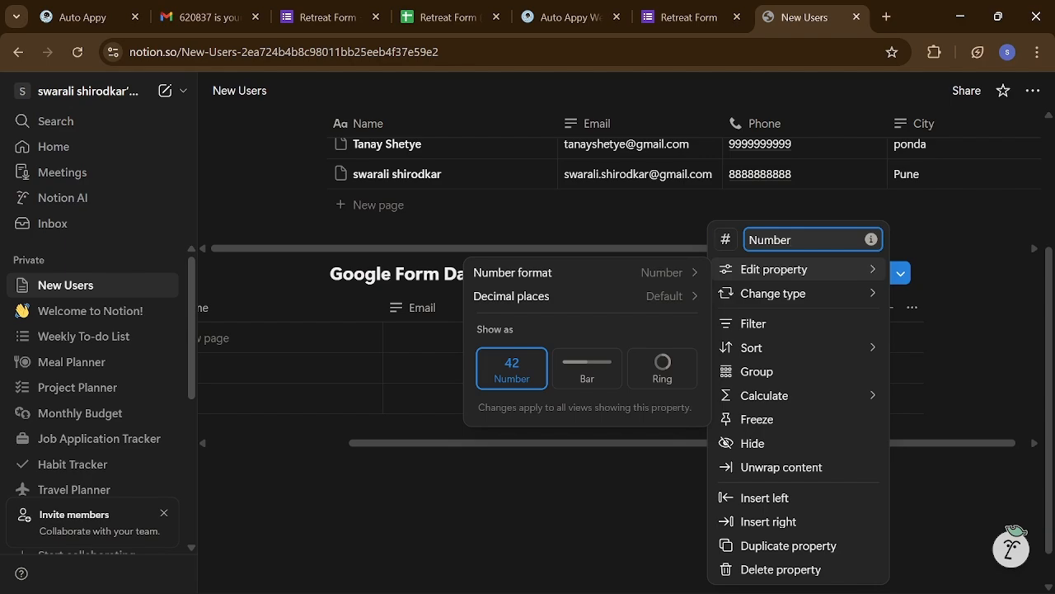
text(]])
key(BackSpace)
key(BackSpace)
key(BackSpace)
key(BackSpace)
key(BackSpace)
key(BackSpace)
key(BackSpace)
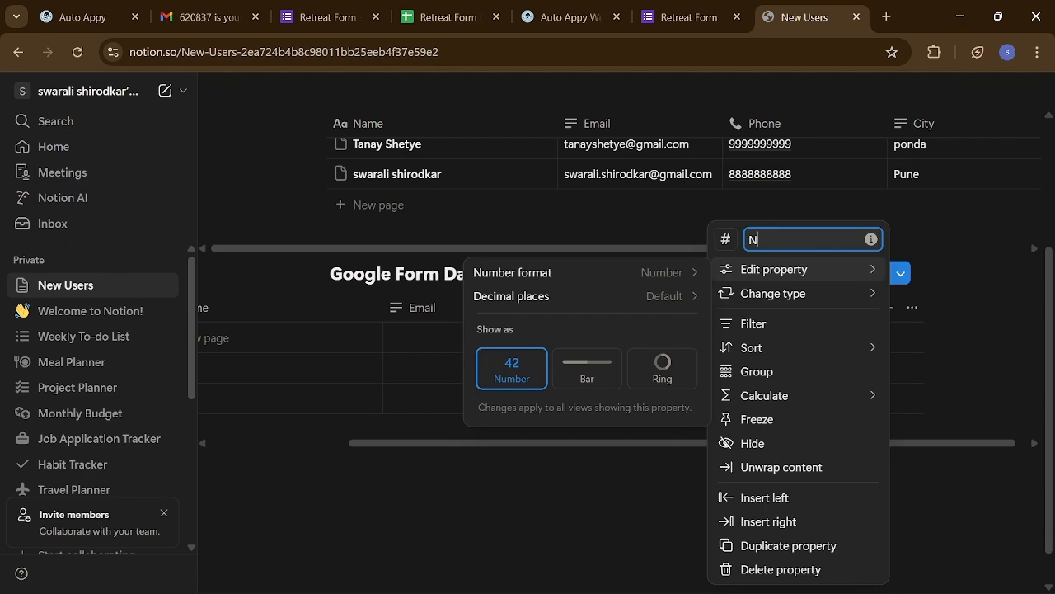
text(age)
click(641, 523)
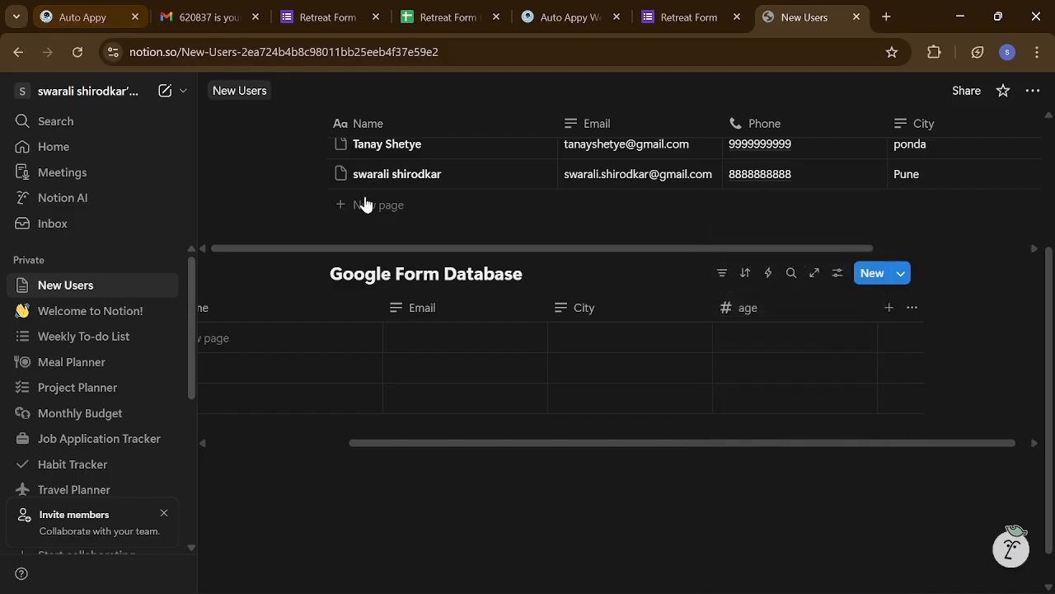
click(322, 27)
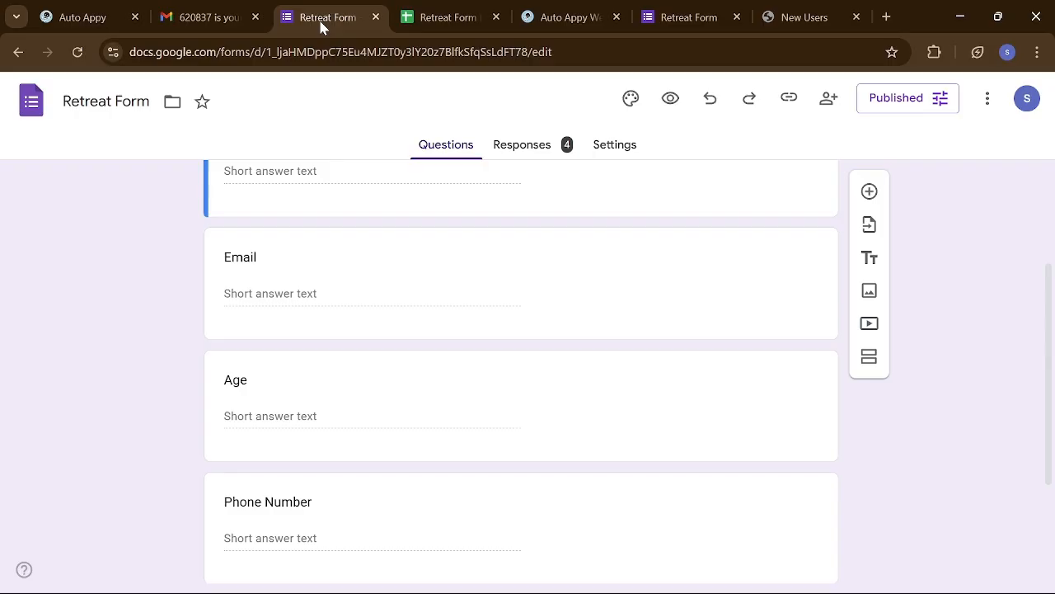
scroll(330, 455, up, 2)
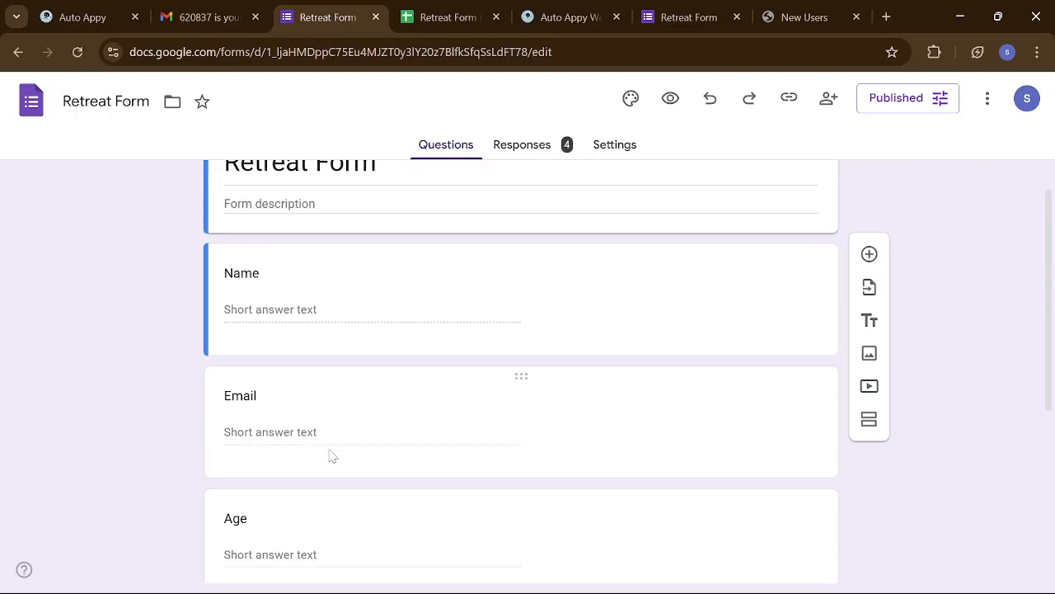
scroll(330, 455, down, 3)
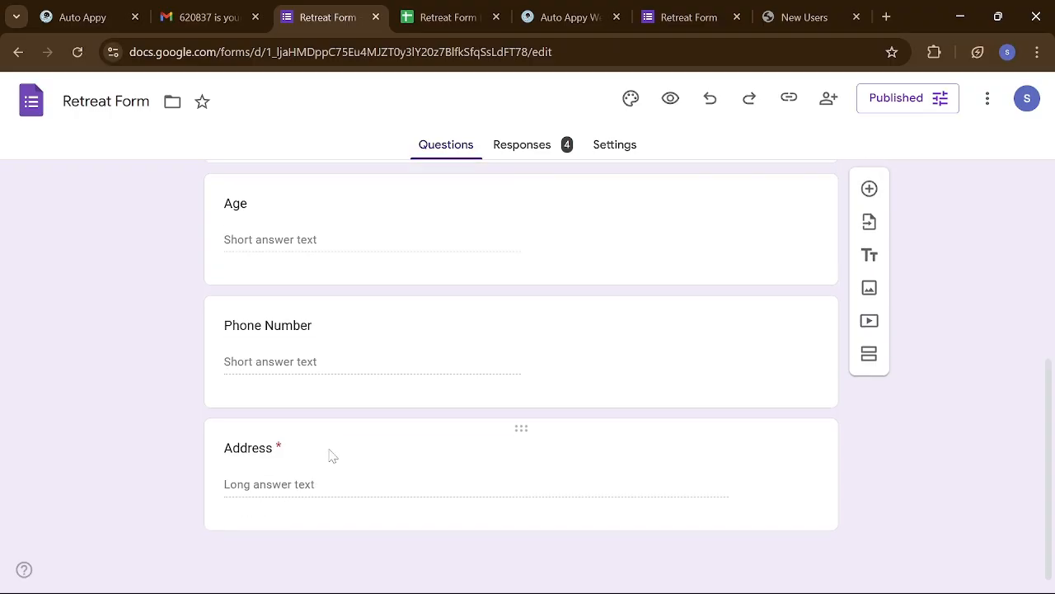
scroll(329, 454, up, 5)
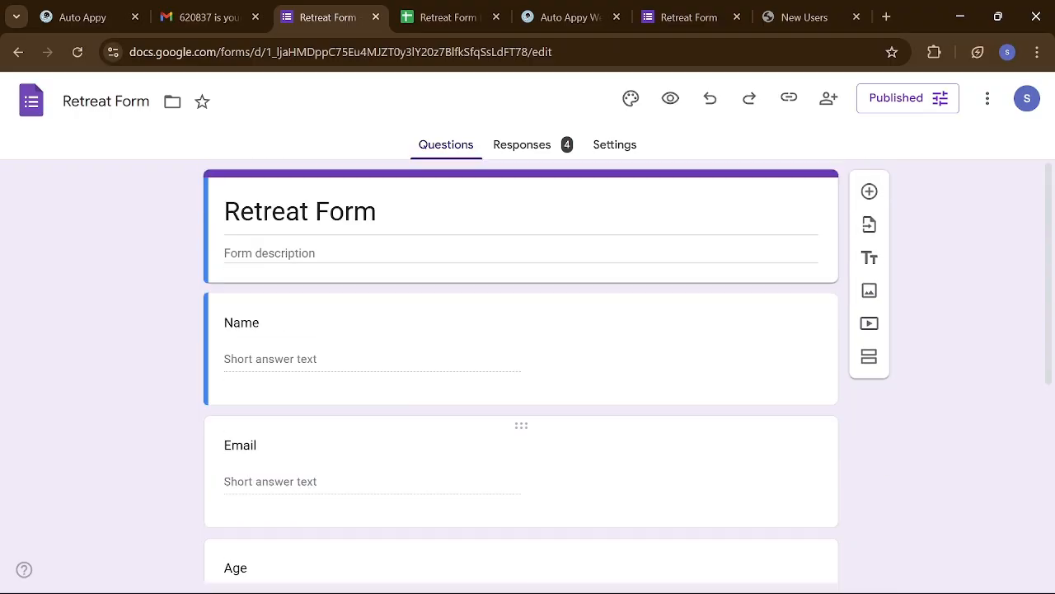
key(alt+Tab)
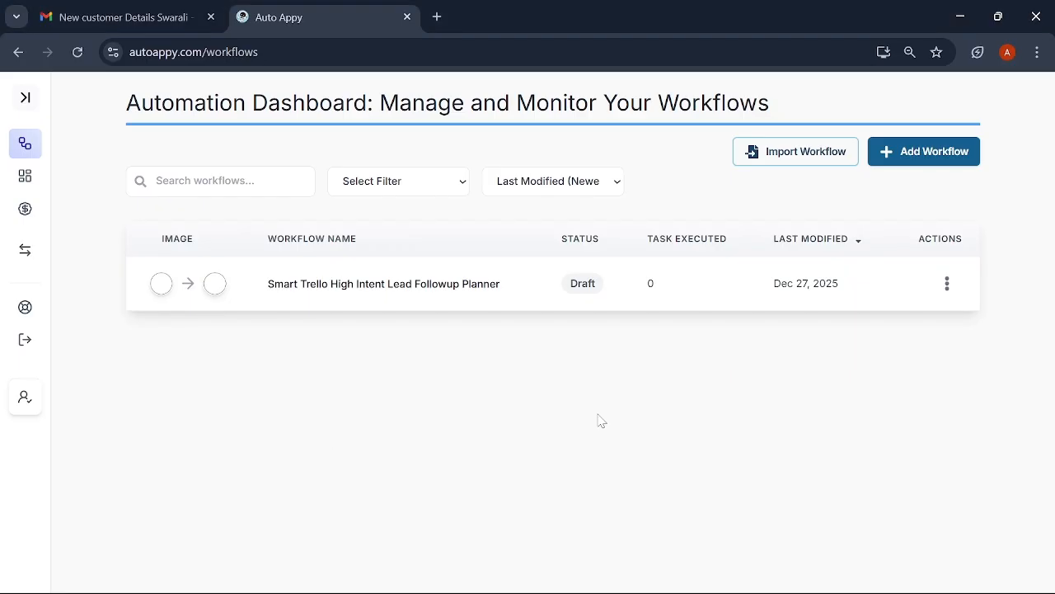
key(alt+Tab)
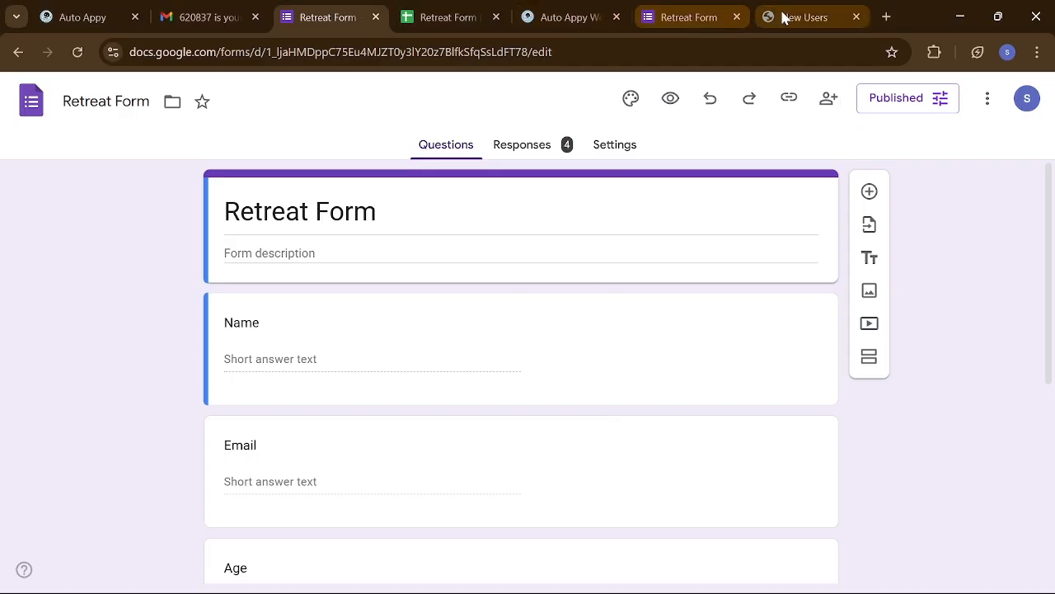
click(784, 18)
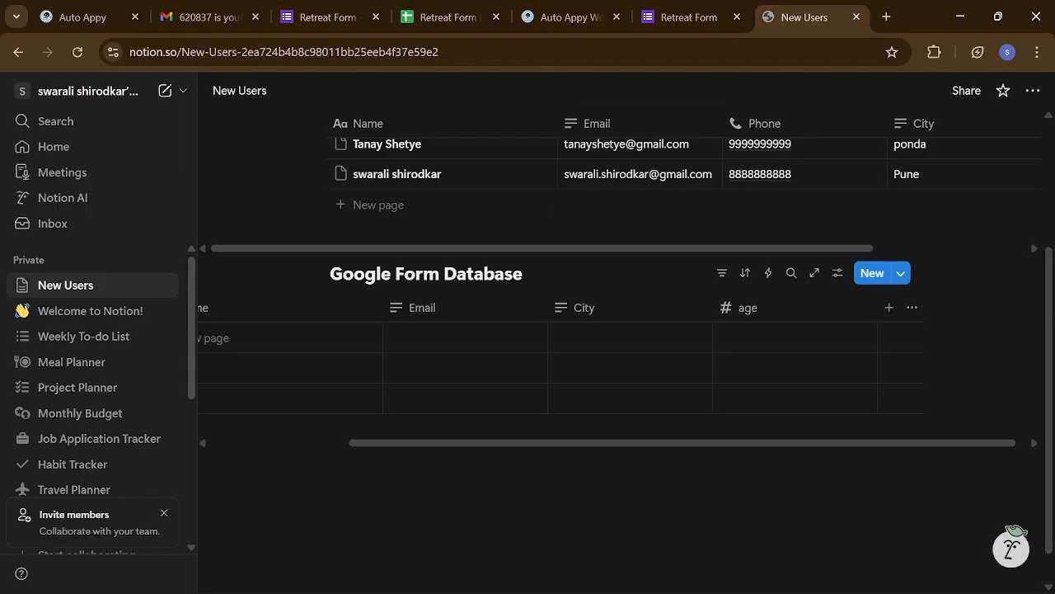
- Change the City column to a phone number type and rename it Phone
click(607, 308)
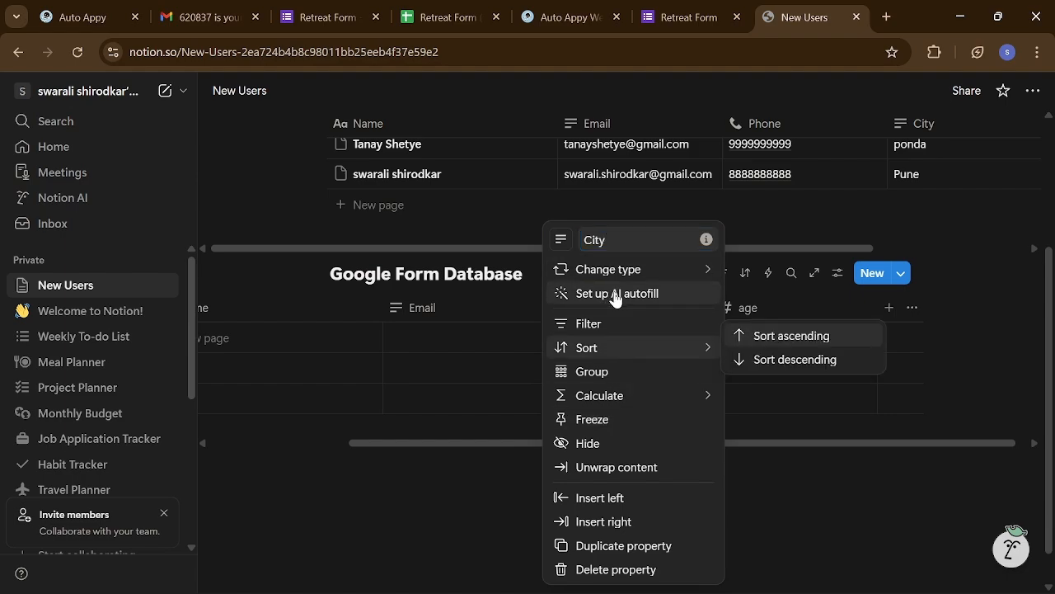
mouse_move(605, 273)
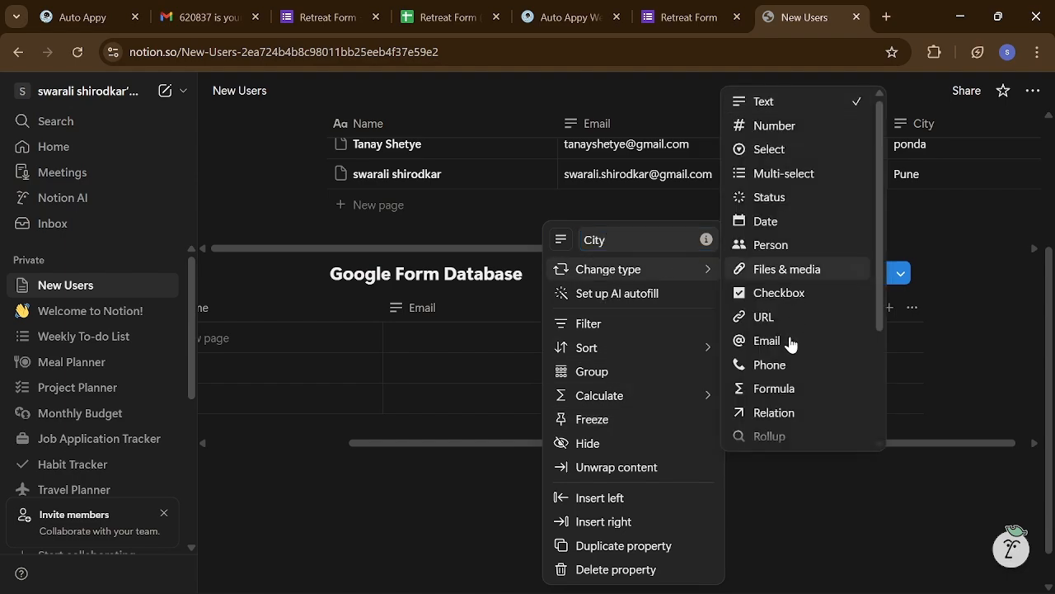
click(784, 365)
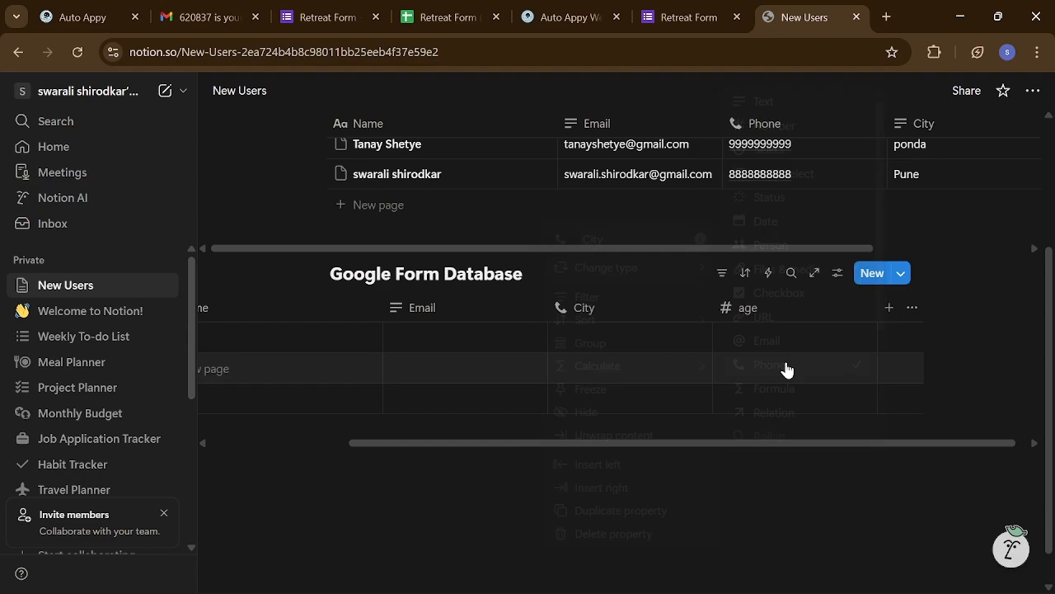
click(626, 307)
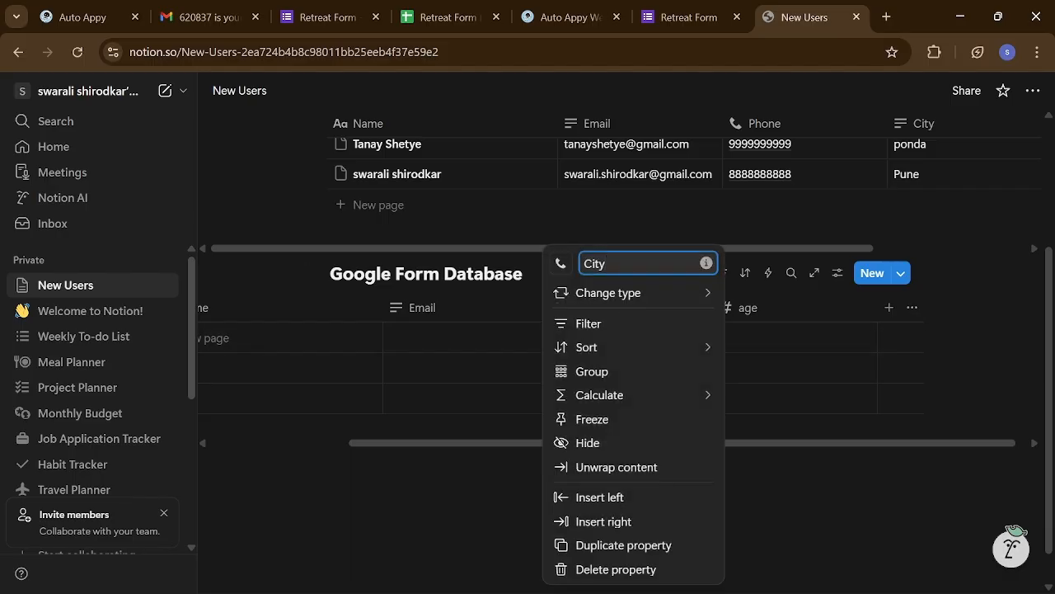
key(BackSpace)
key(BackSpace)
key(BackSpace)
key(BackSpace)
text(Phone)
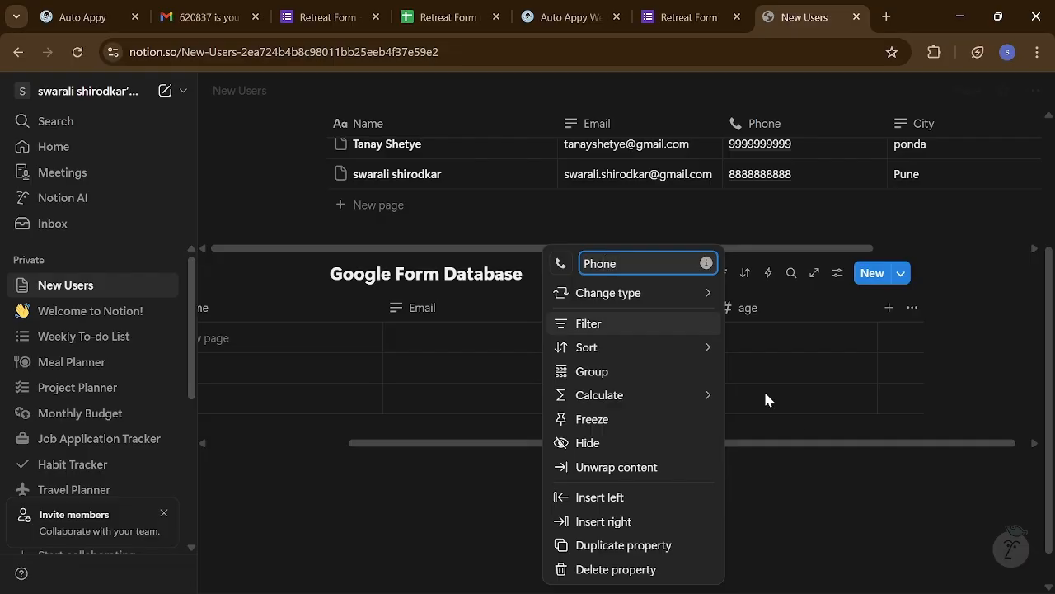
click(783, 495)
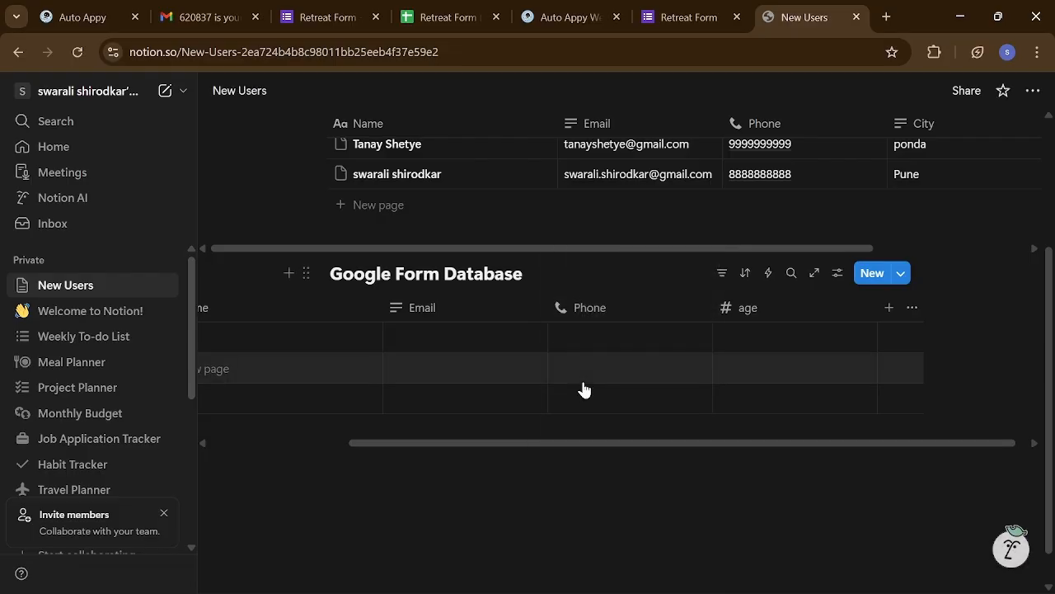
scroll(583, 388, left, 3)
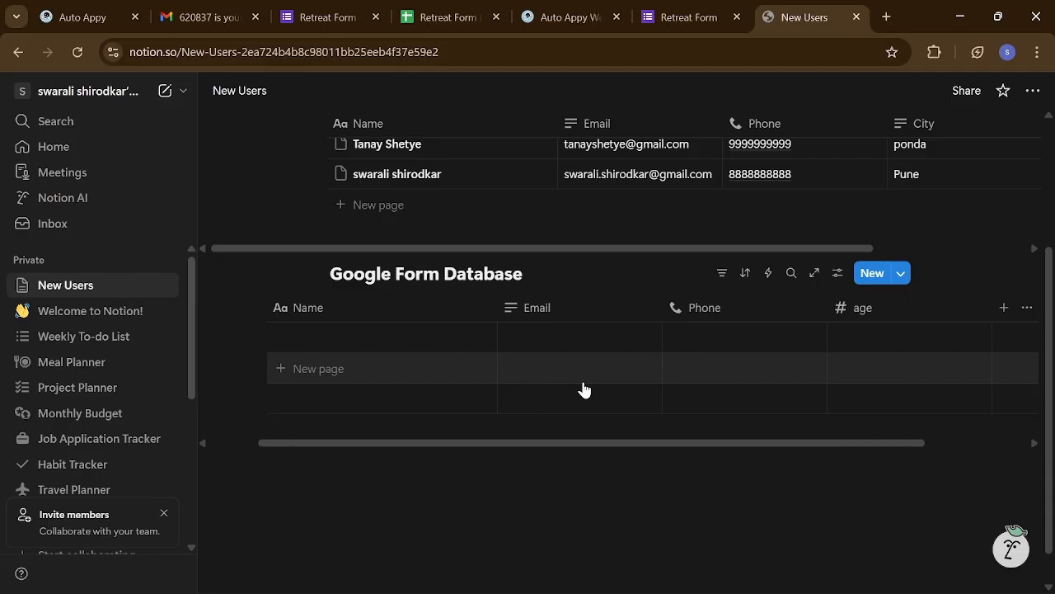
key(alt+Tab)
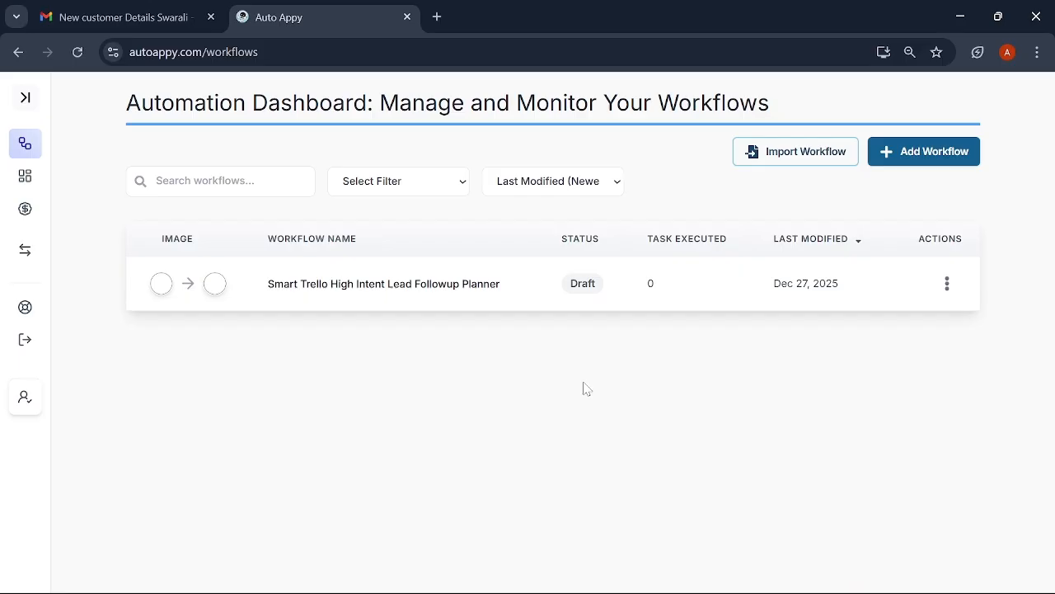
key(alt+Tab)
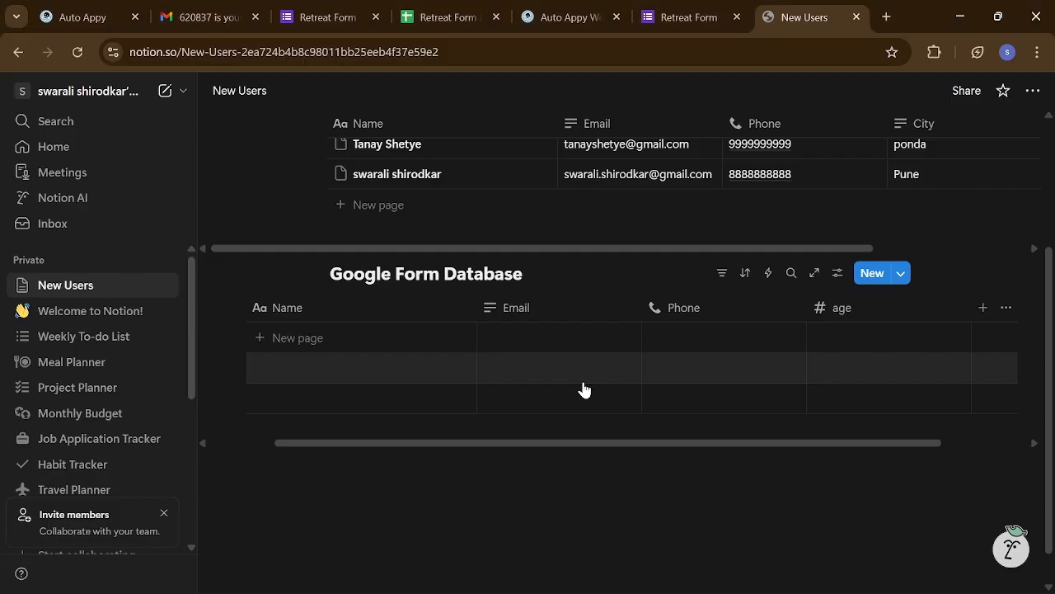
click(703, 15)
- Scroll the Retreat Form questions past Age and Phone Number to the required Address field, then return to Notion
click(312, 18)
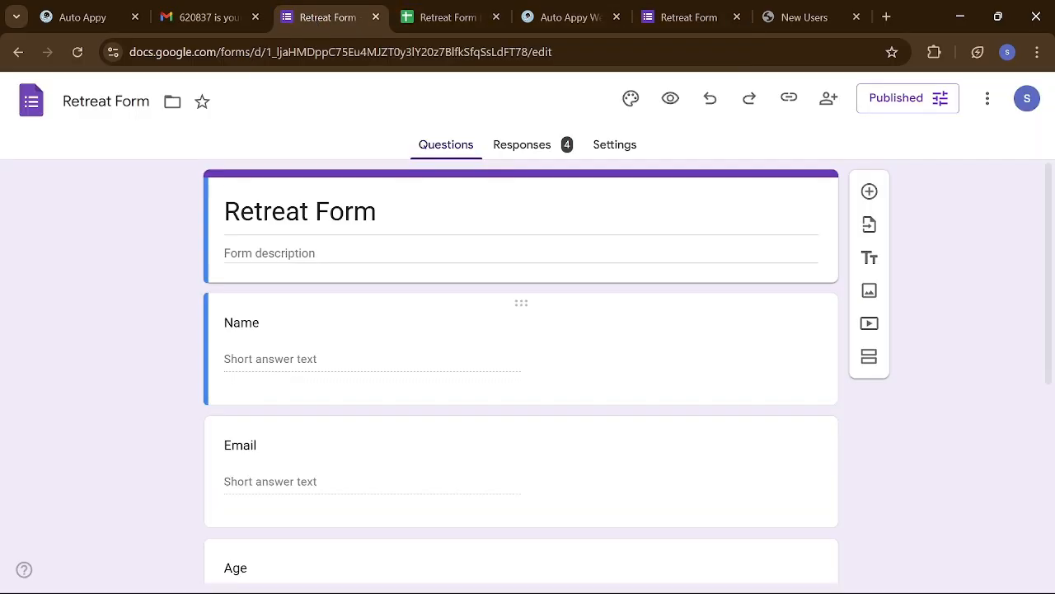
scroll(371, 334, down, 5)
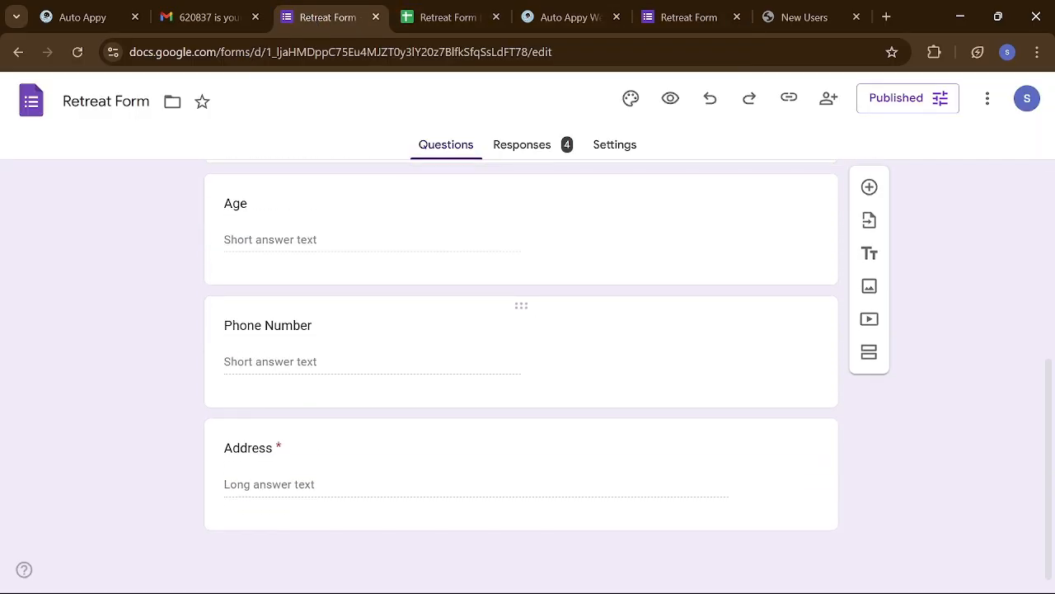
key(alt+Tab)
key(alt+Tab)
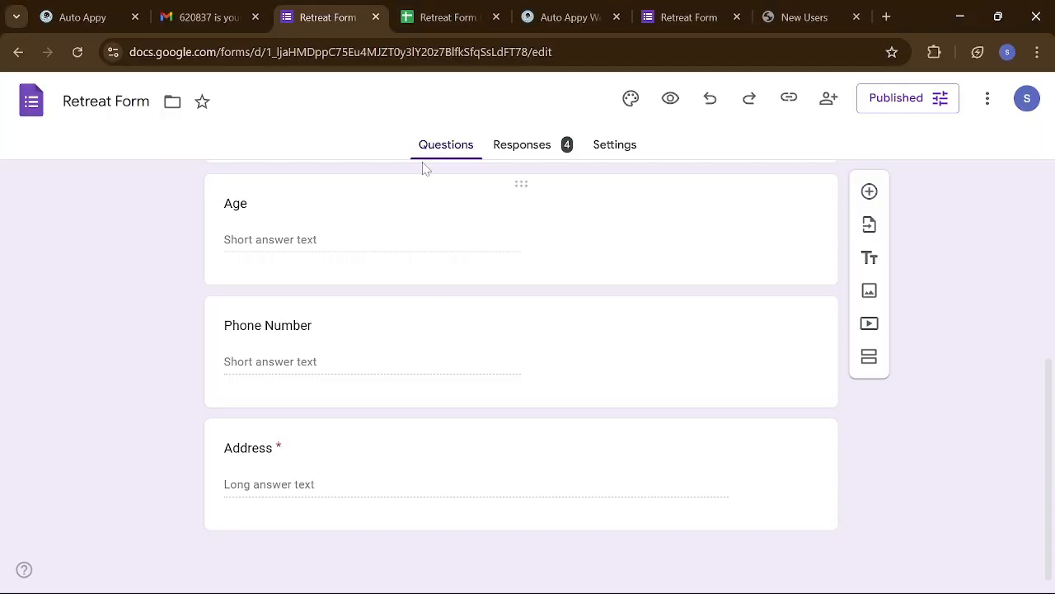
click(779, 16)
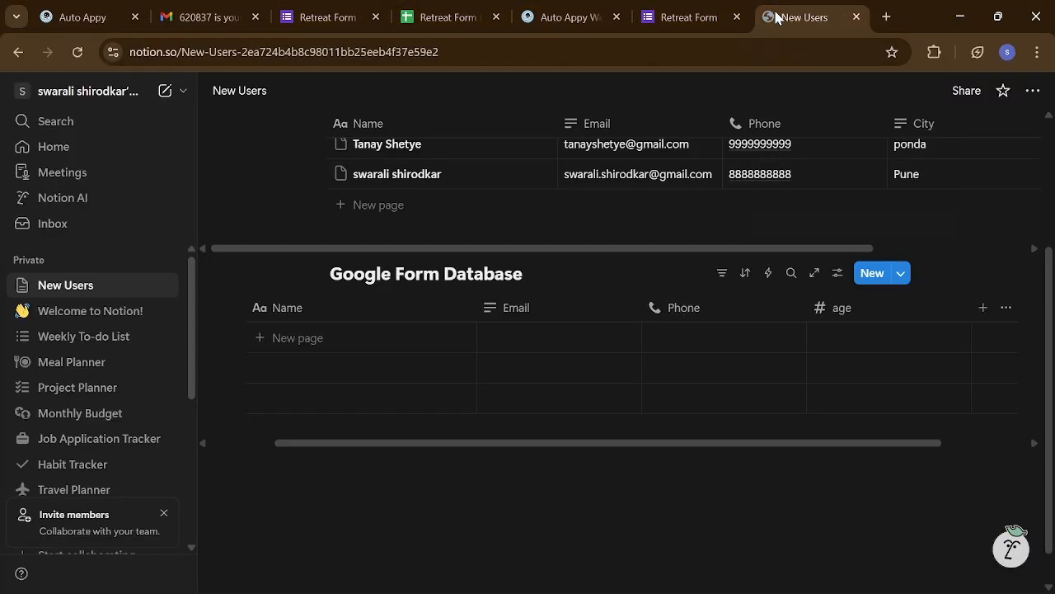
- Add an Address text column to the Google Form Database
click(982, 306)
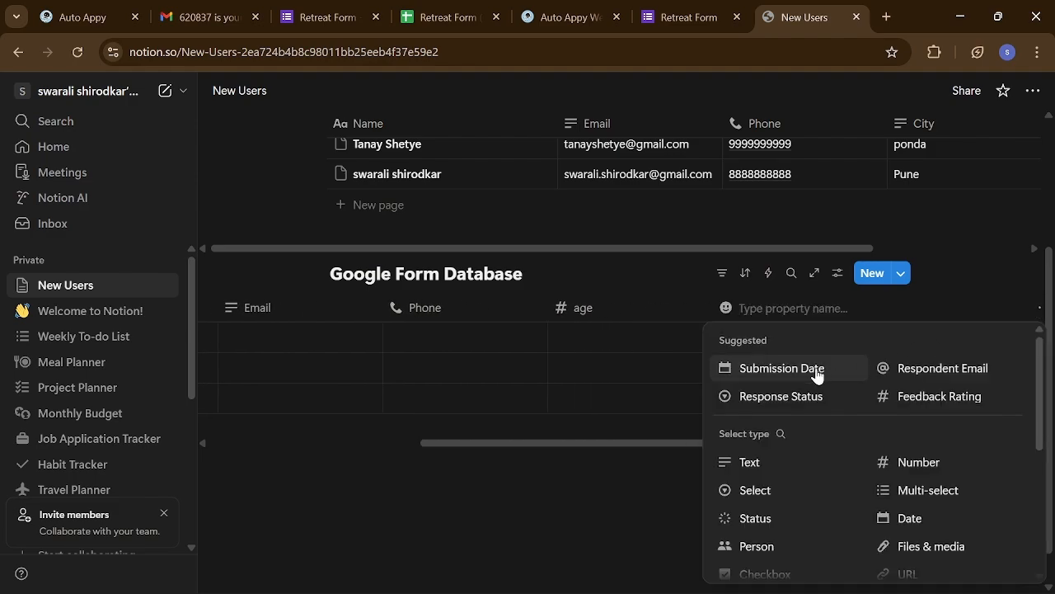
click(749, 461)
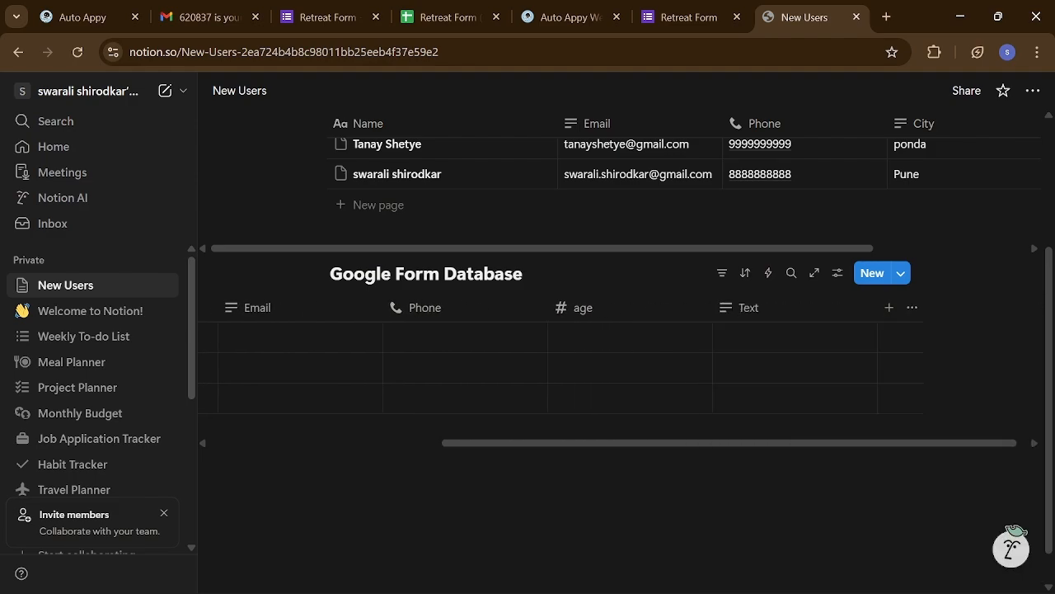
click(789, 314)
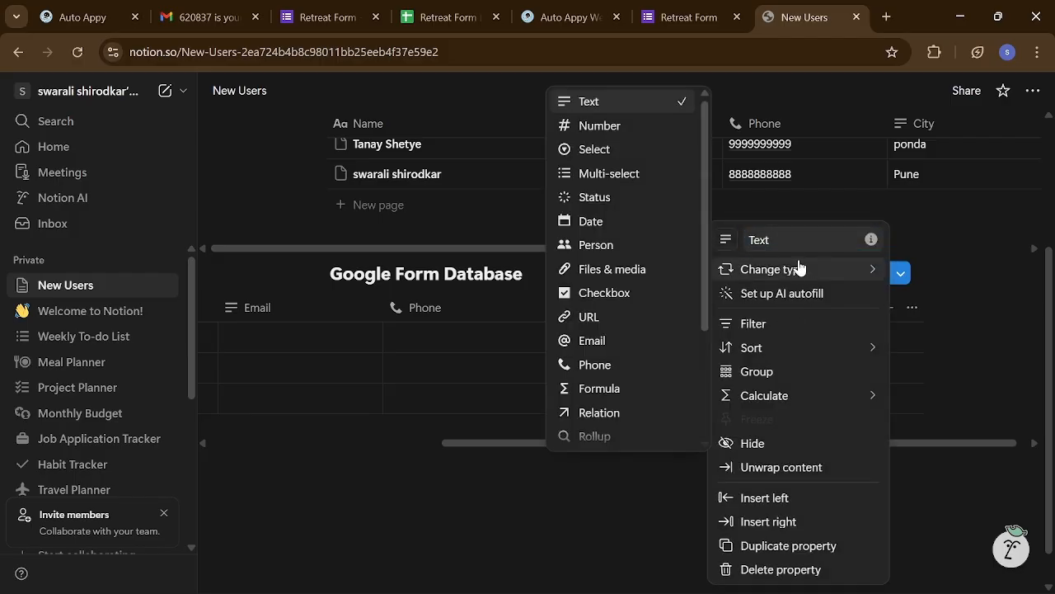
key(Escape)
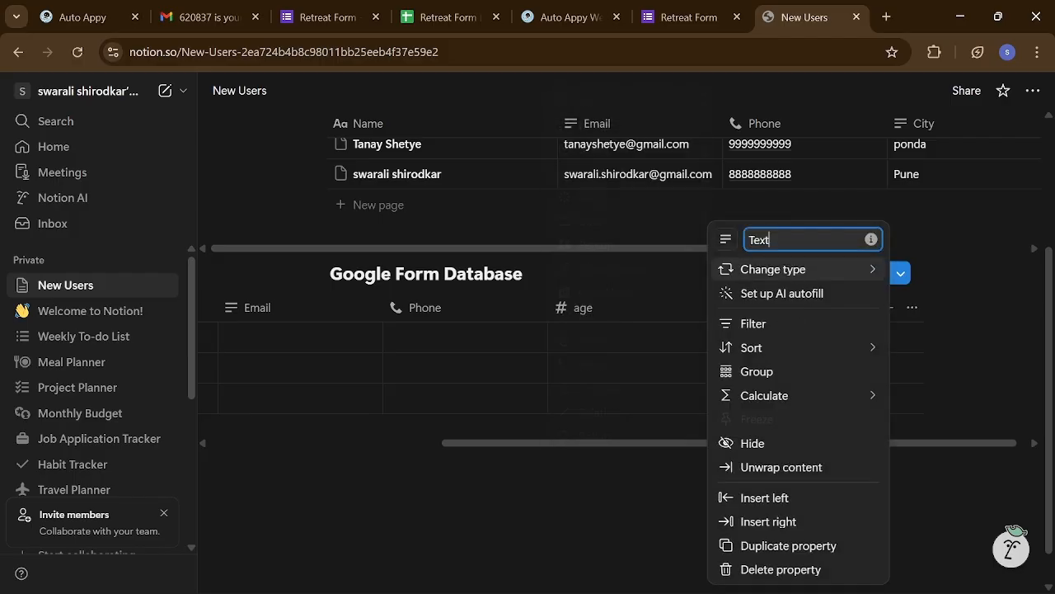
key(BackSpace)
key(BackSpace)
key(BackSpace)
key(BackSpace)
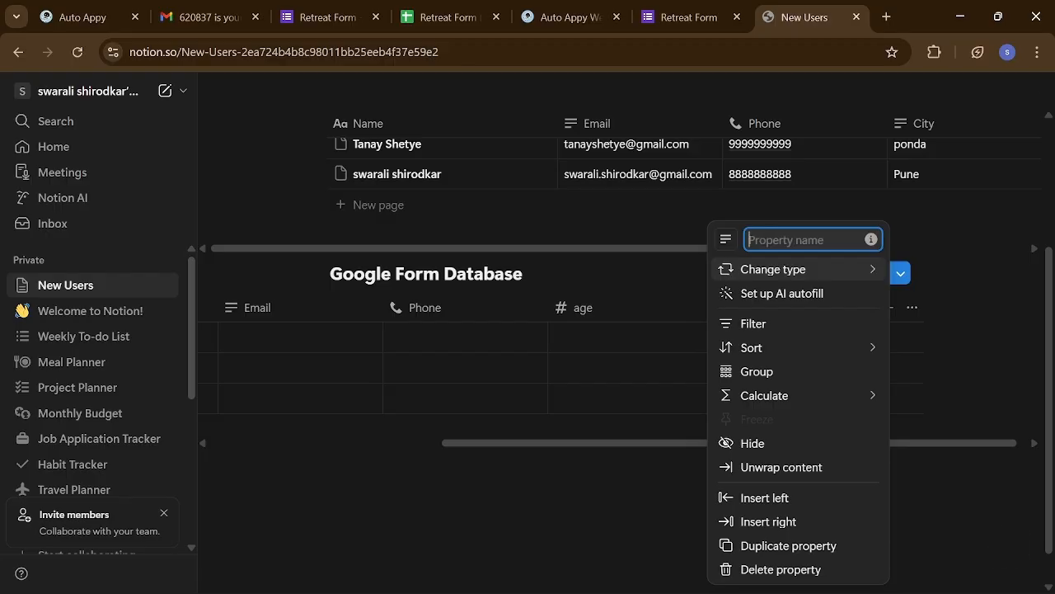
text(Address)
click(772, 269)
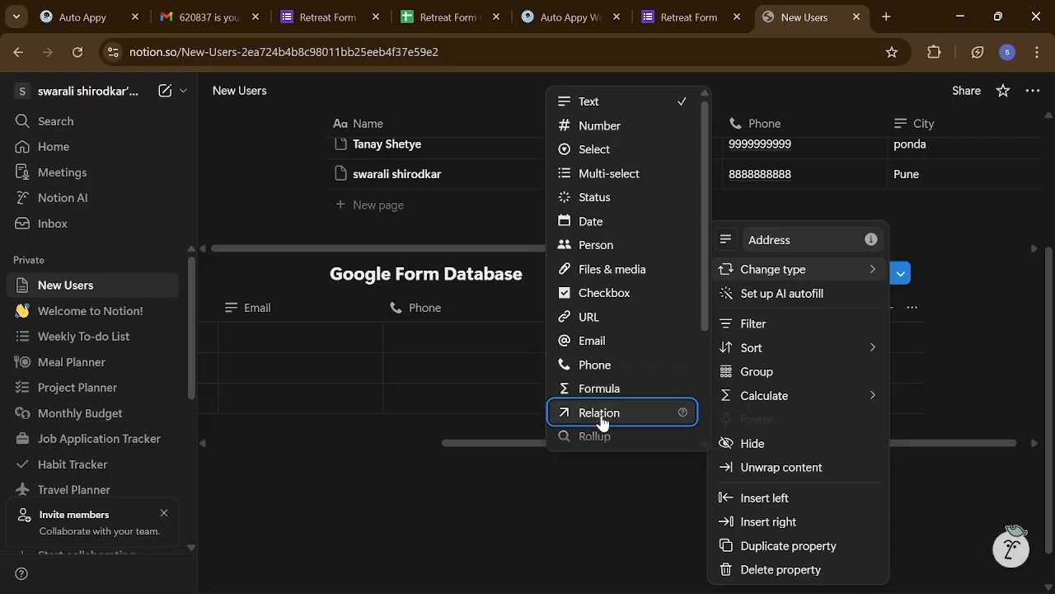
click(606, 508)
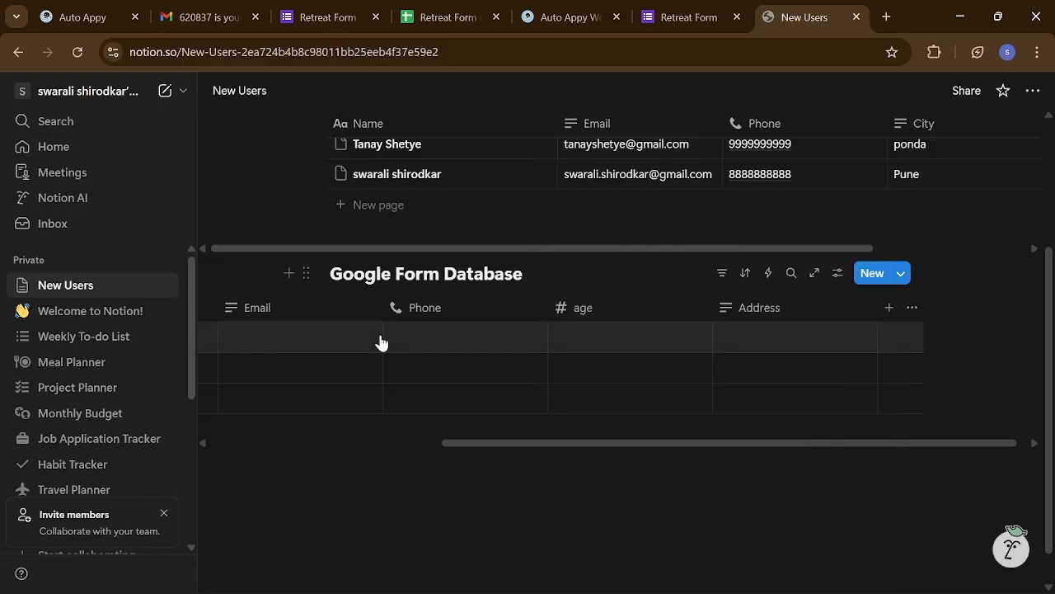
scroll(379, 340, left, 5)
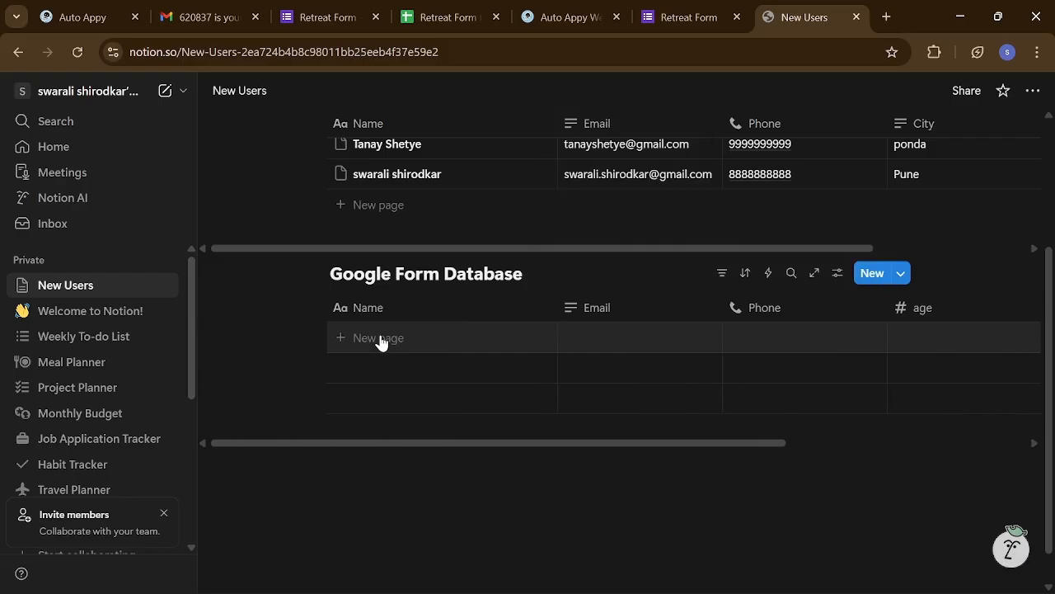
click(52, 9)
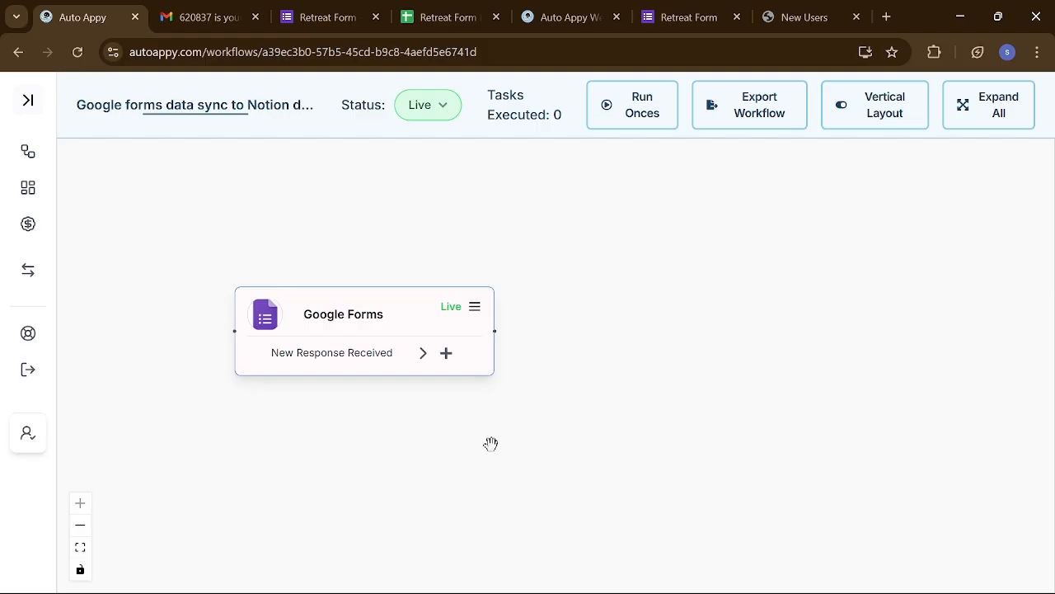
- Attach a Notion 'Create Database Item' node after the Google Forms trigger and confirm adding it
drag(492, 445, 500, 475)
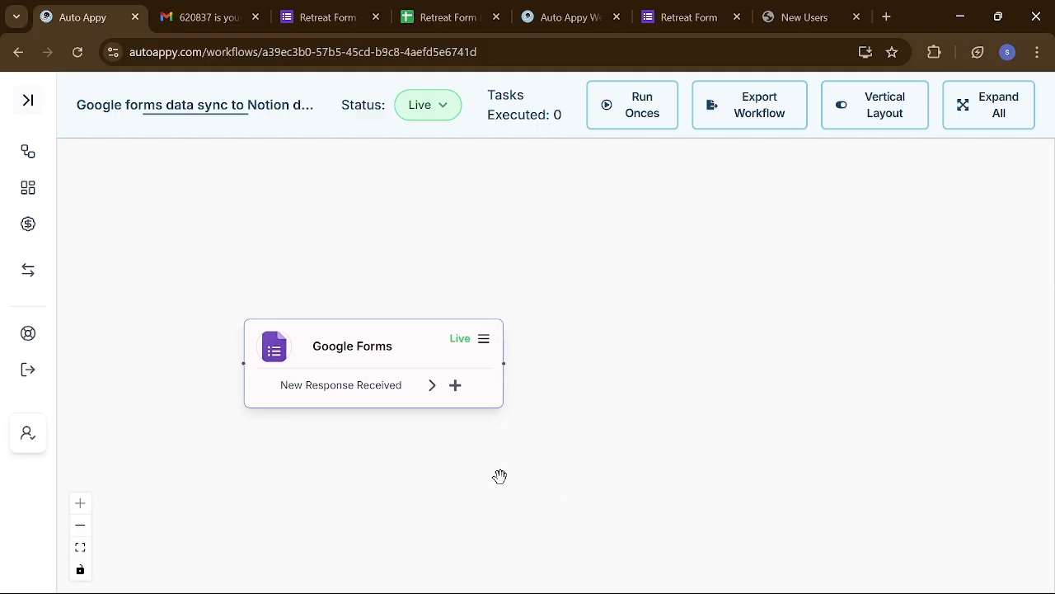
click(455, 386)
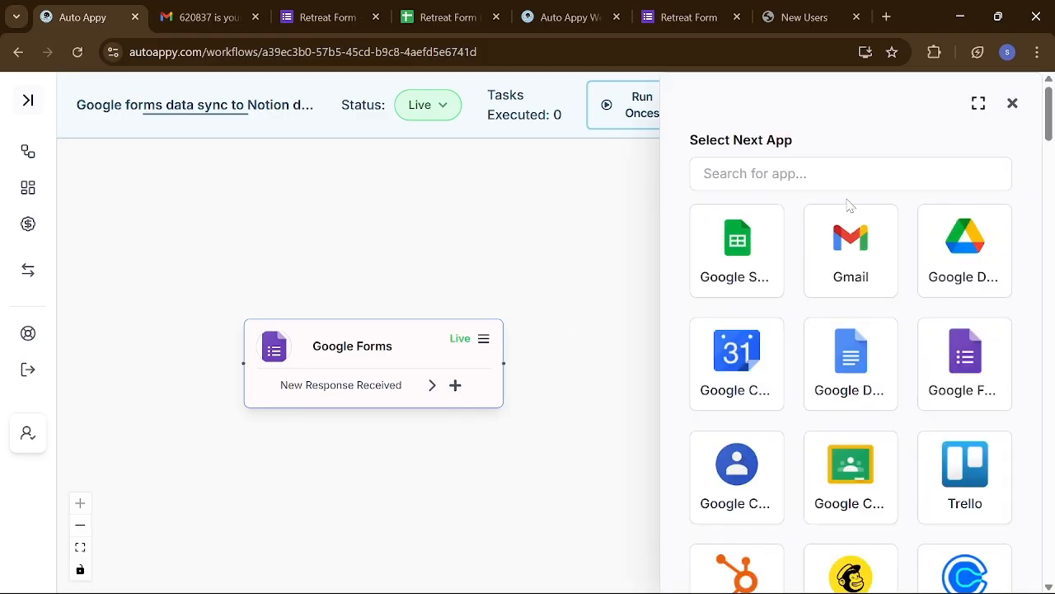
click(850, 174)
text(not)
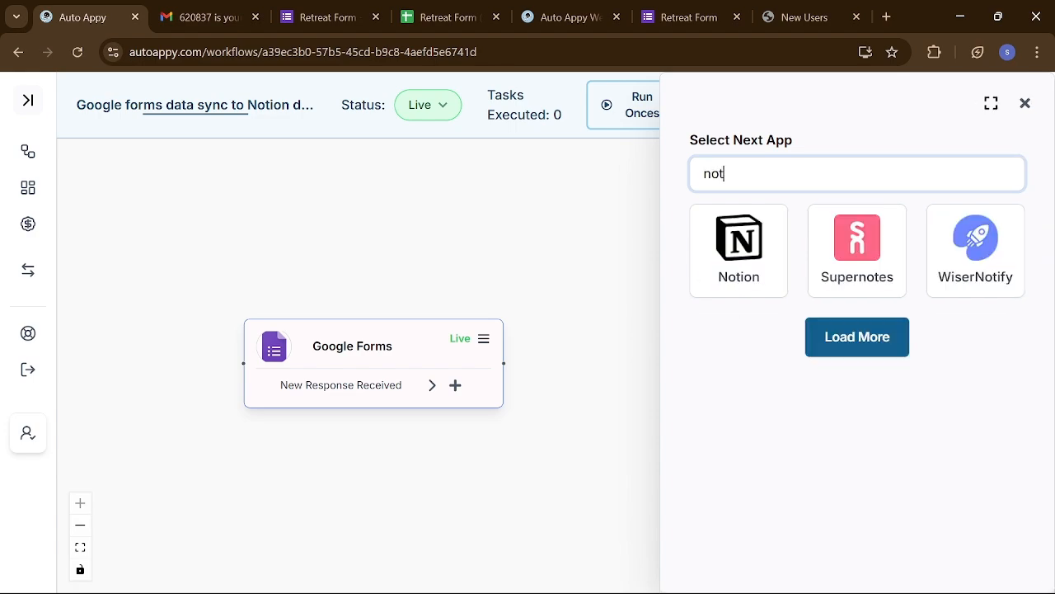
text(ion)
click(738, 266)
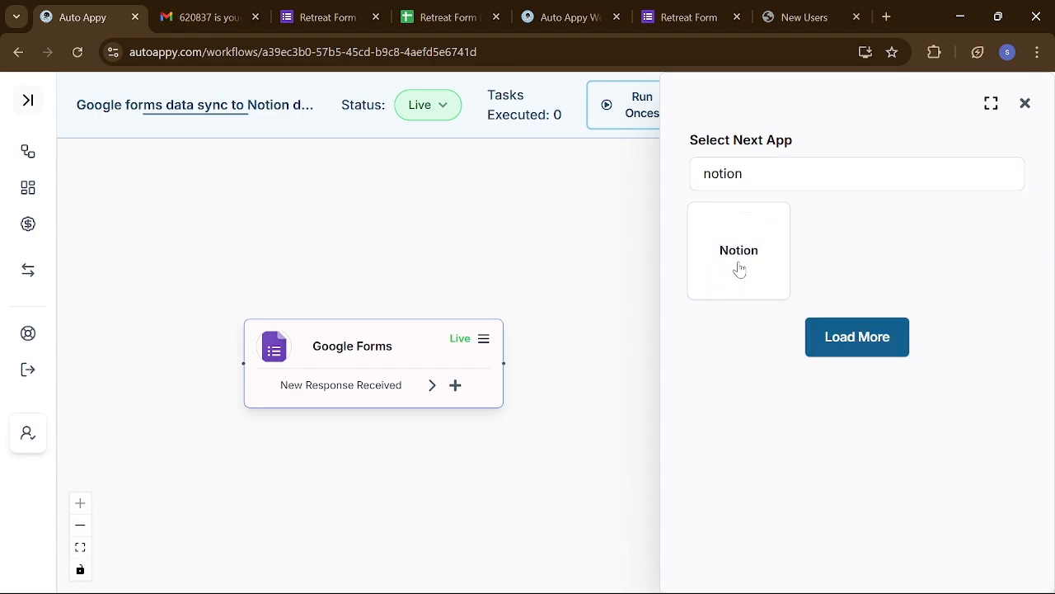
scroll(831, 380, down, 5)
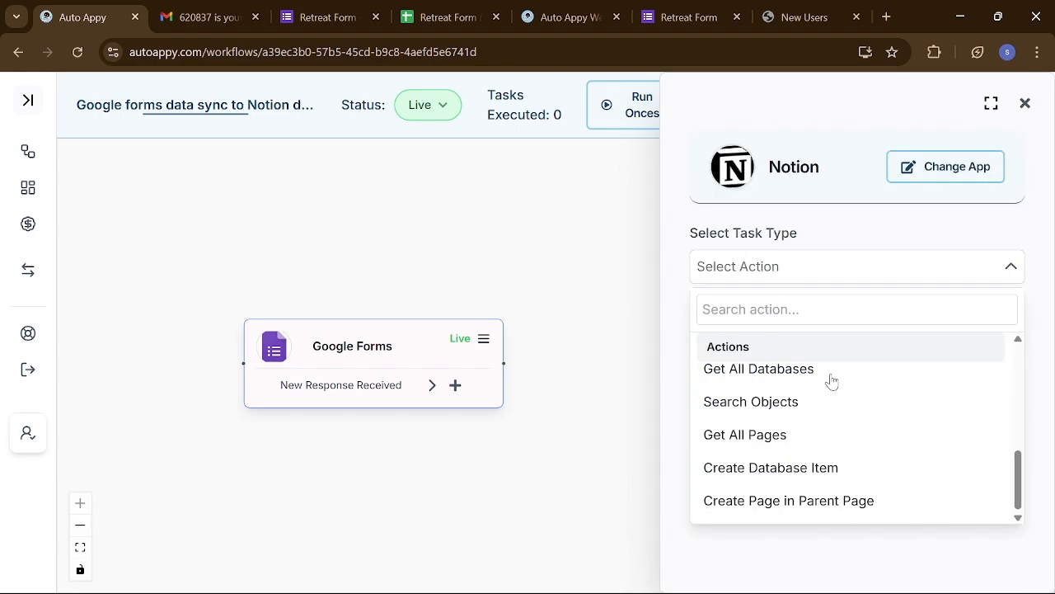
click(786, 468)
click(806, 327)
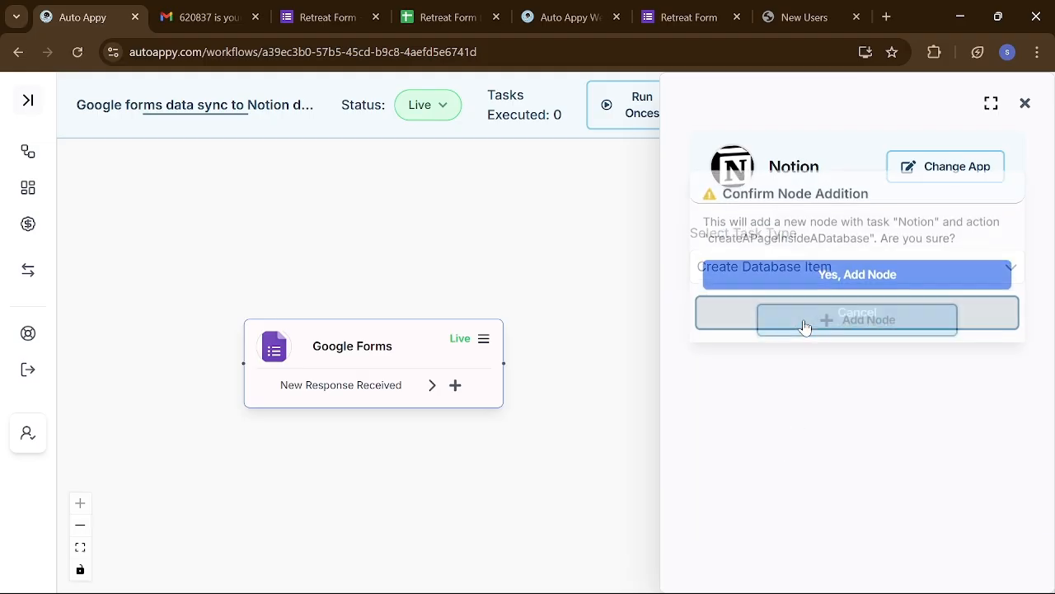
click(861, 272)
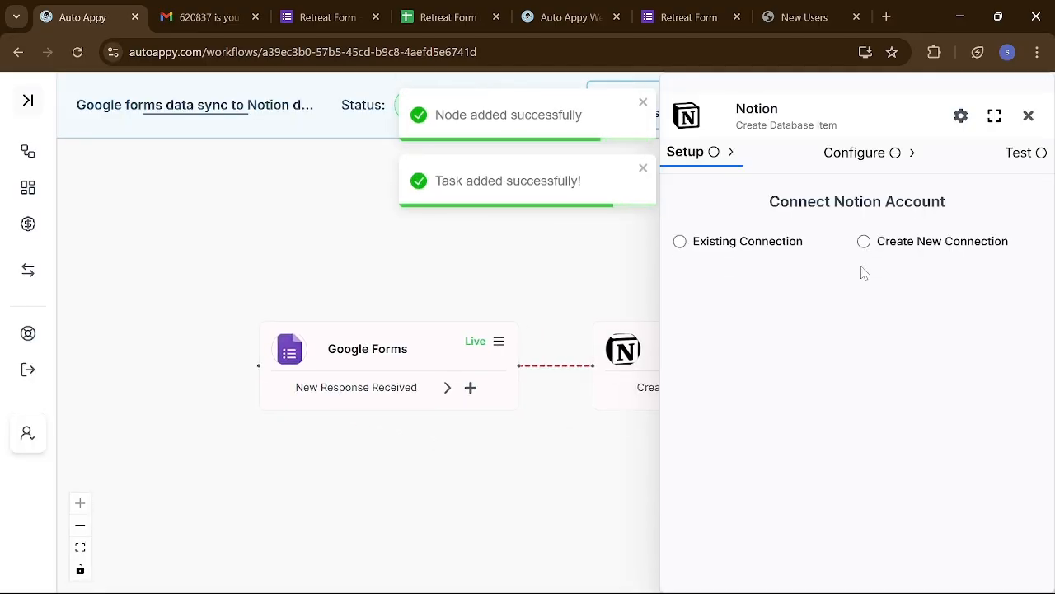
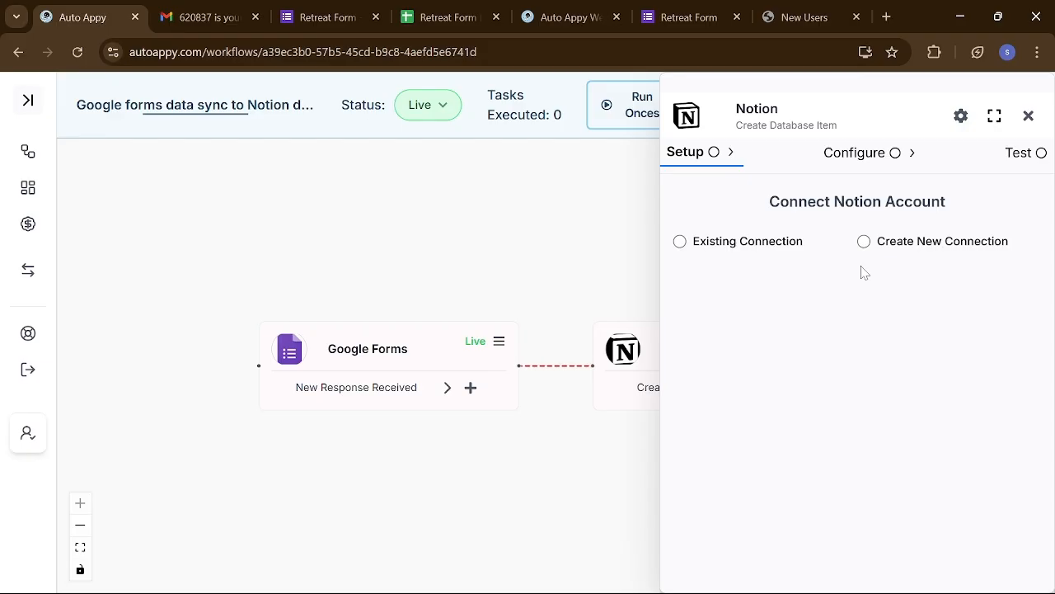
- Create a new Notion connection named 'Notion #16 Google form data' and begin its Notion authorization
click(714, 246)
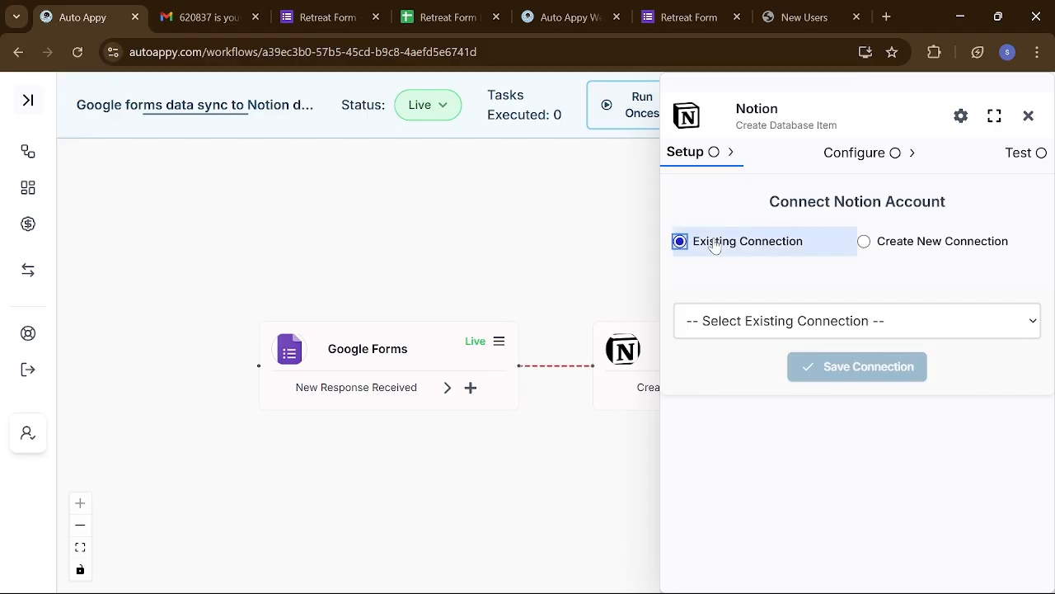
click(866, 242)
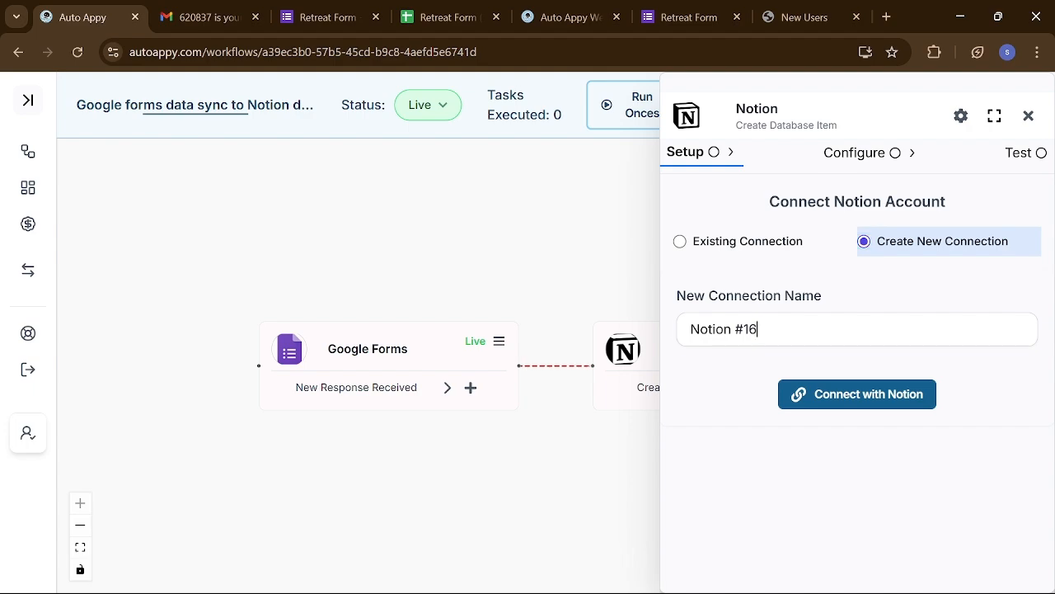
click(737, 329)
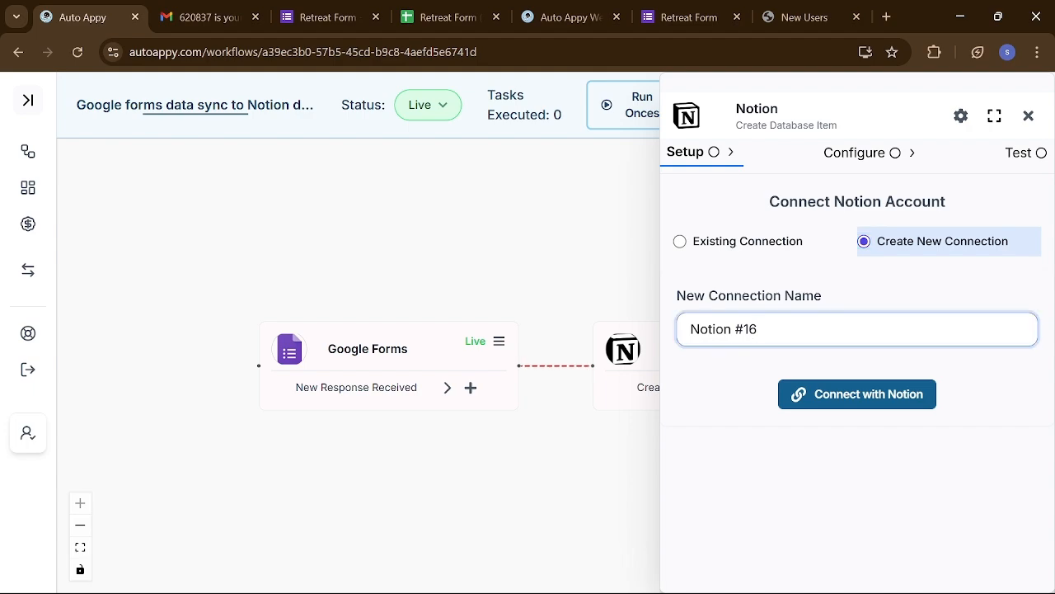
text(Google form data)
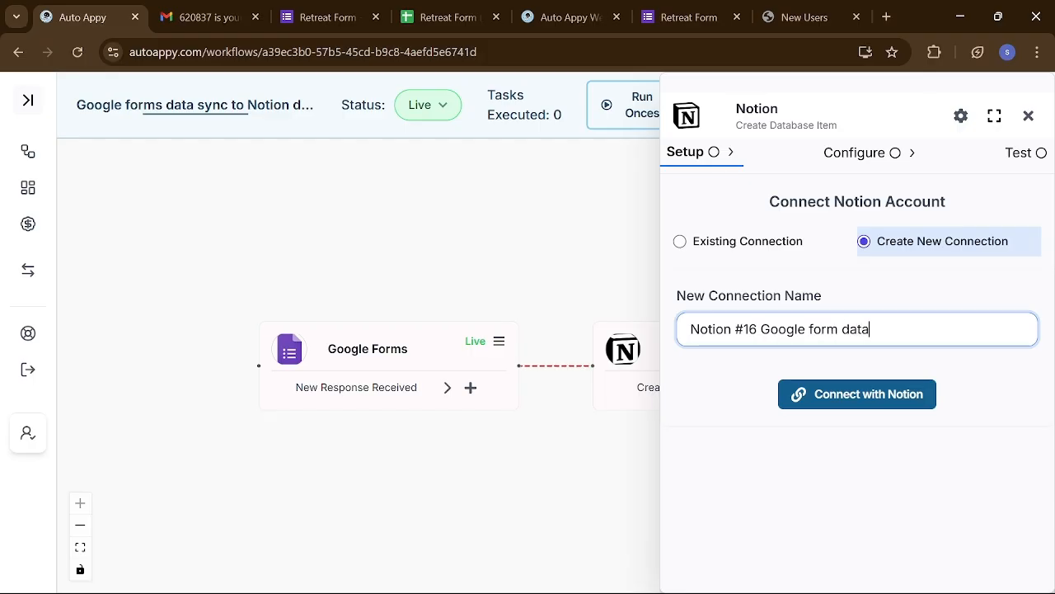
click(831, 397)
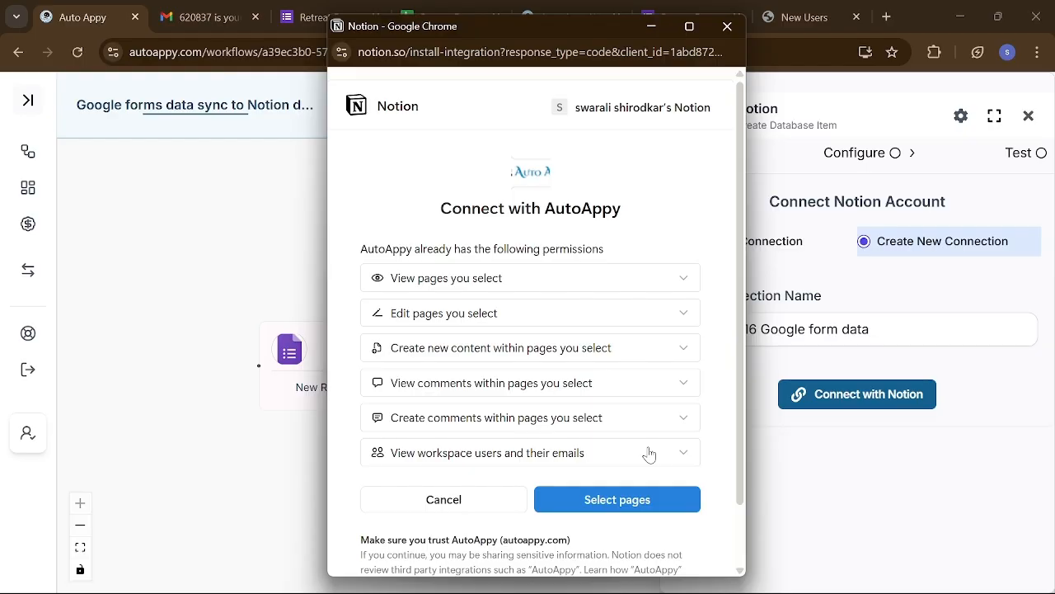
- Grant AutoAppy access to the New Users page under Private in Notion
click(631, 499)
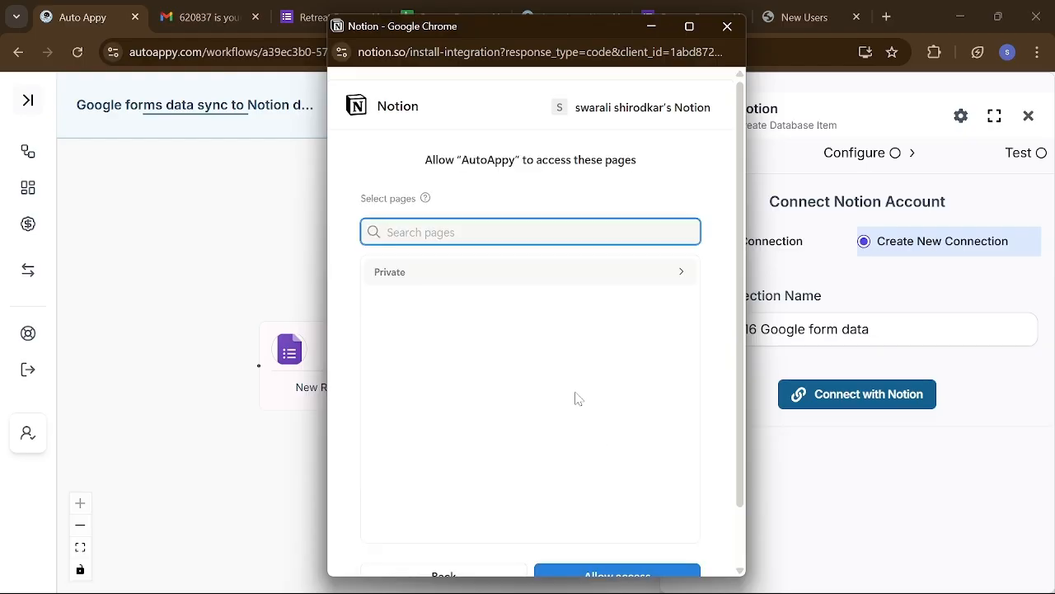
click(471, 276)
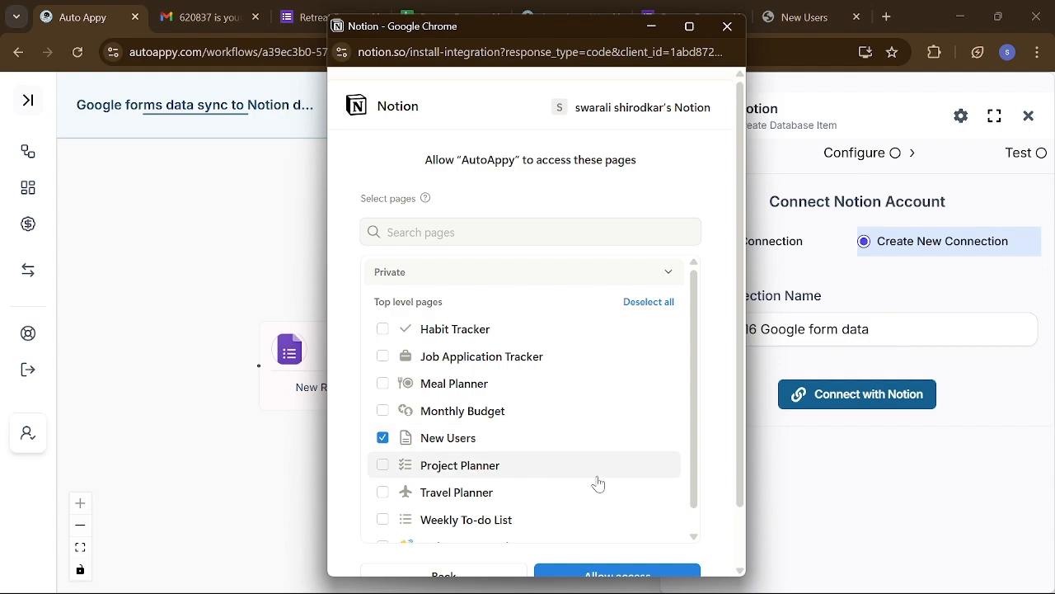
scroll(597, 483, down, 1)
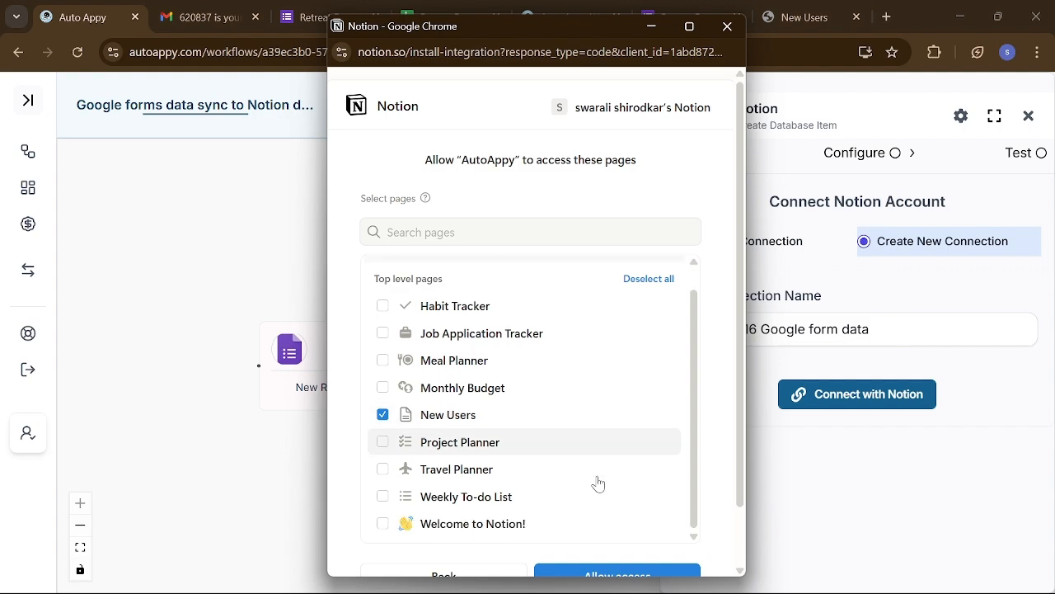
click(624, 575)
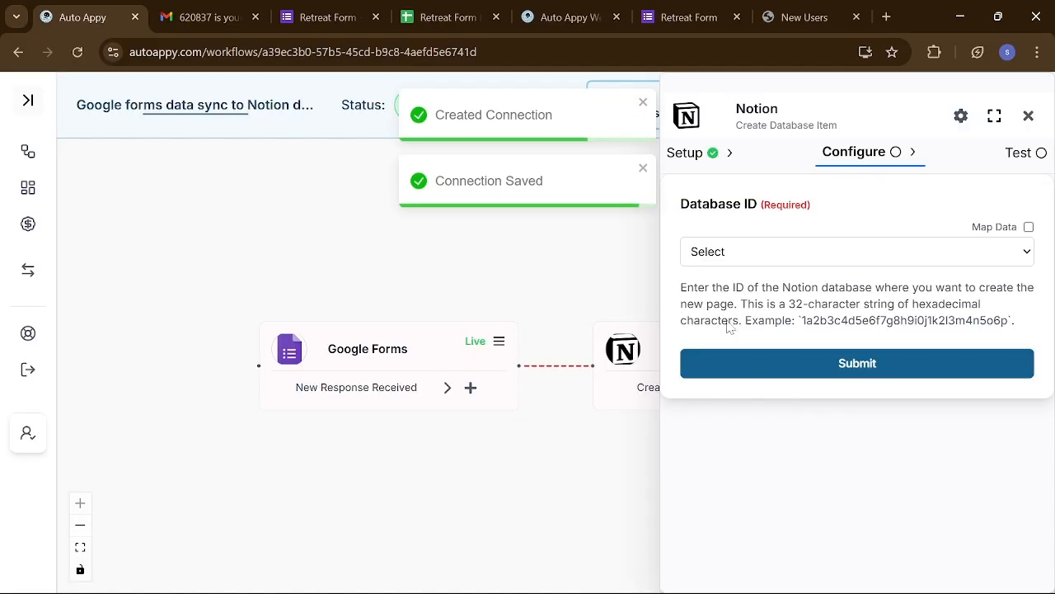
- Choose Google Form Database as the Database ID and scroll to its Address, Phone, Email, age and Name fields
click(763, 254)
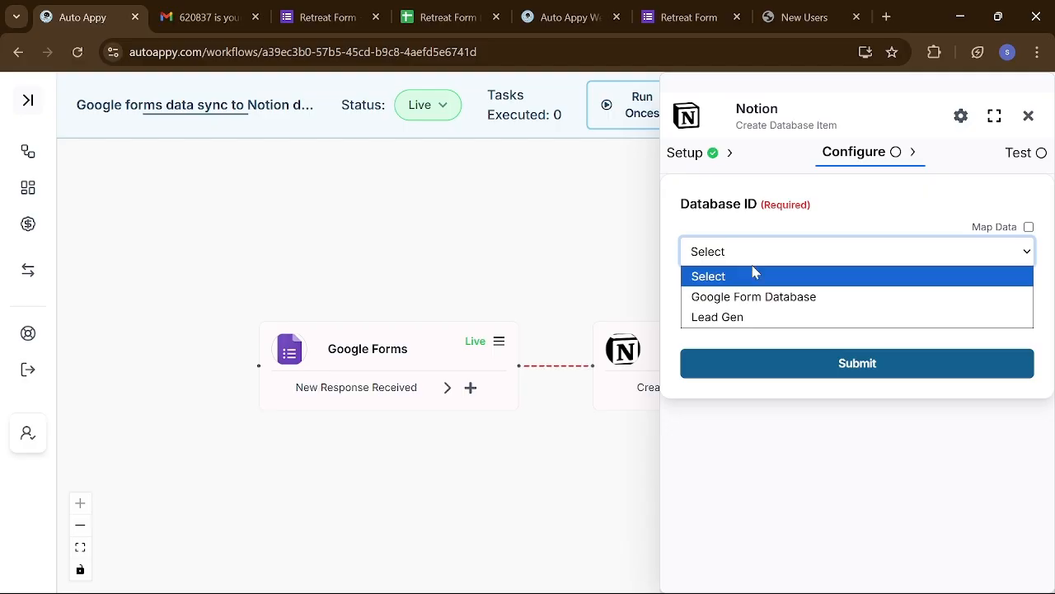
click(750, 298)
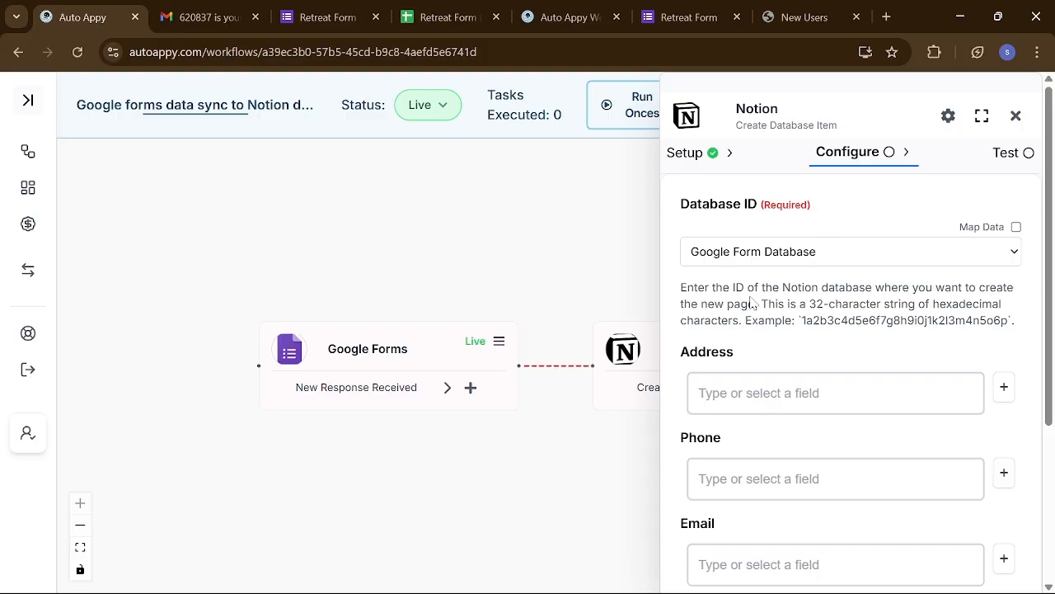
scroll(750, 303, down, 1)
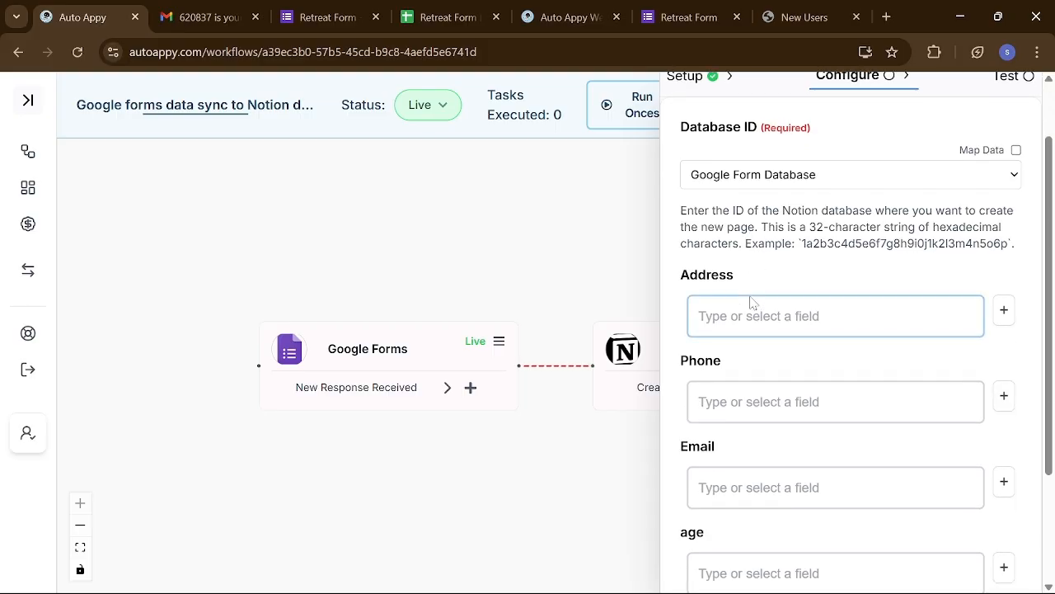
scroll(750, 303, down, 1)
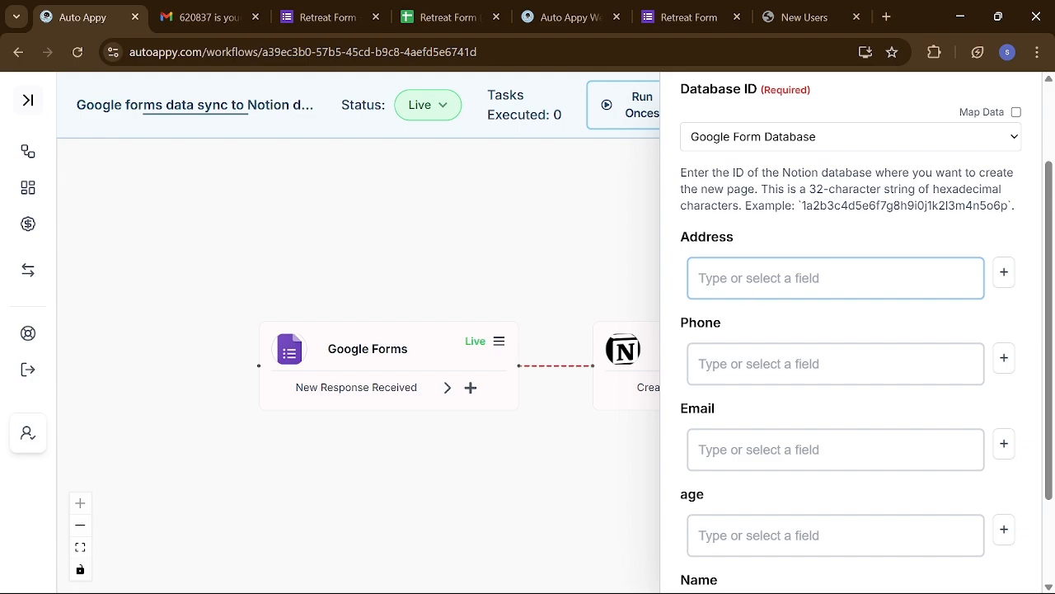
- Map Address to the Google Forms RowData.Address answer, found by searching 'hinj'
click(1001, 280)
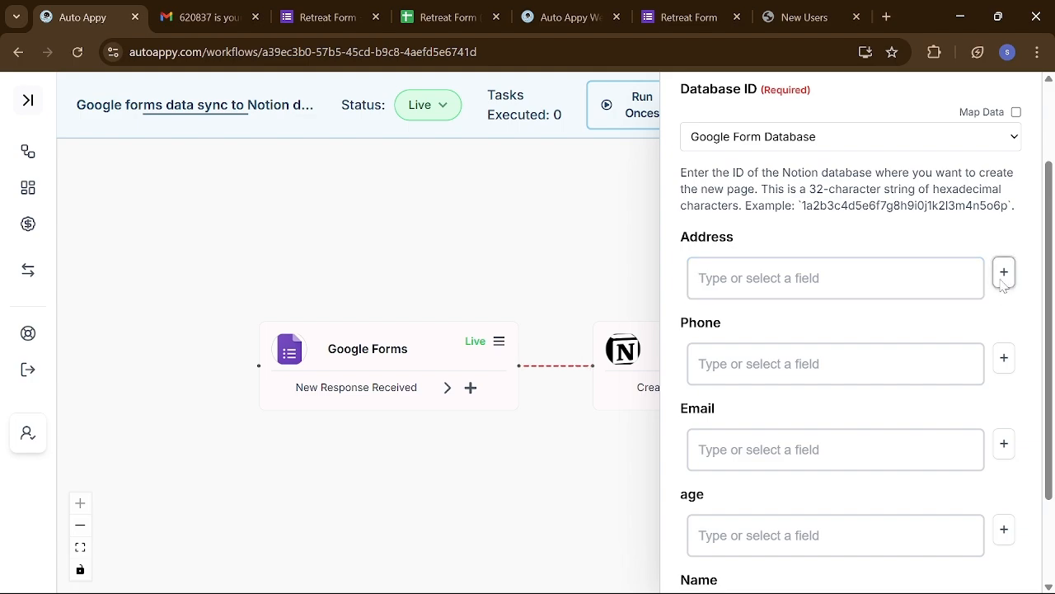
click(842, 345)
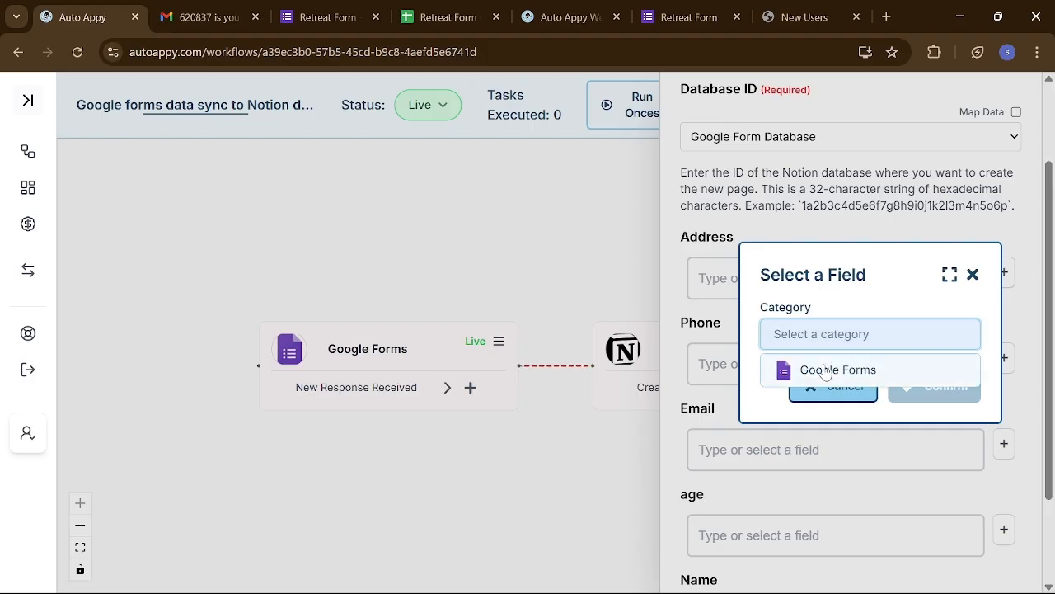
click(814, 370)
click(821, 371)
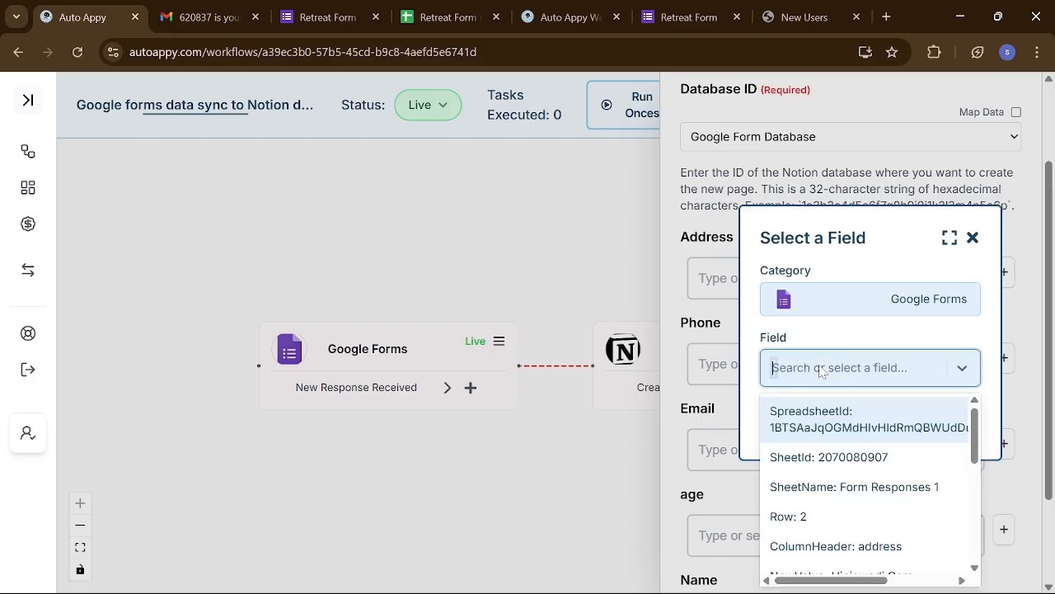
text(hinj)
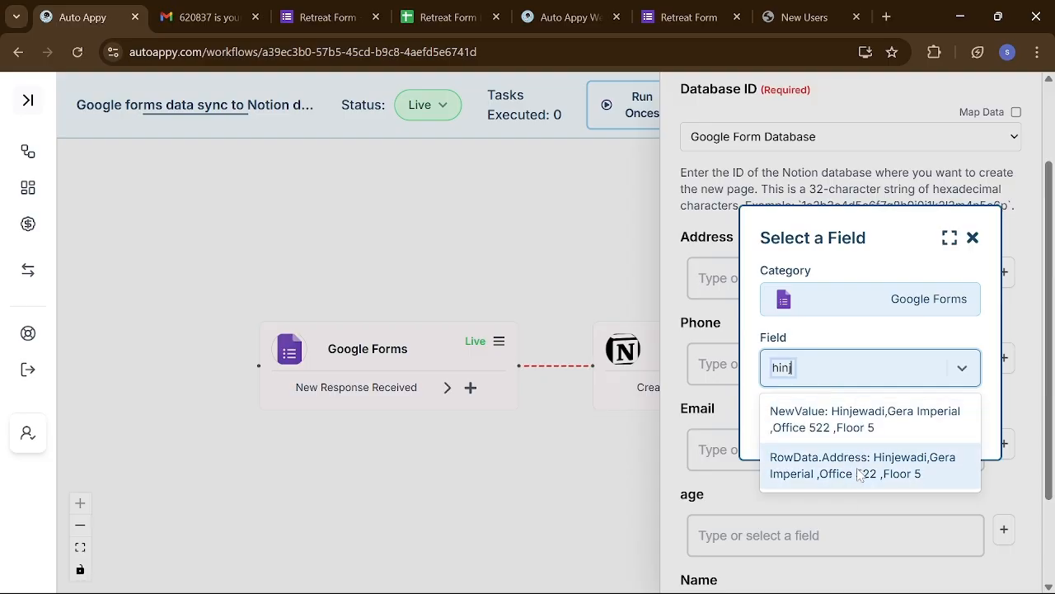
click(858, 465)
click(931, 424)
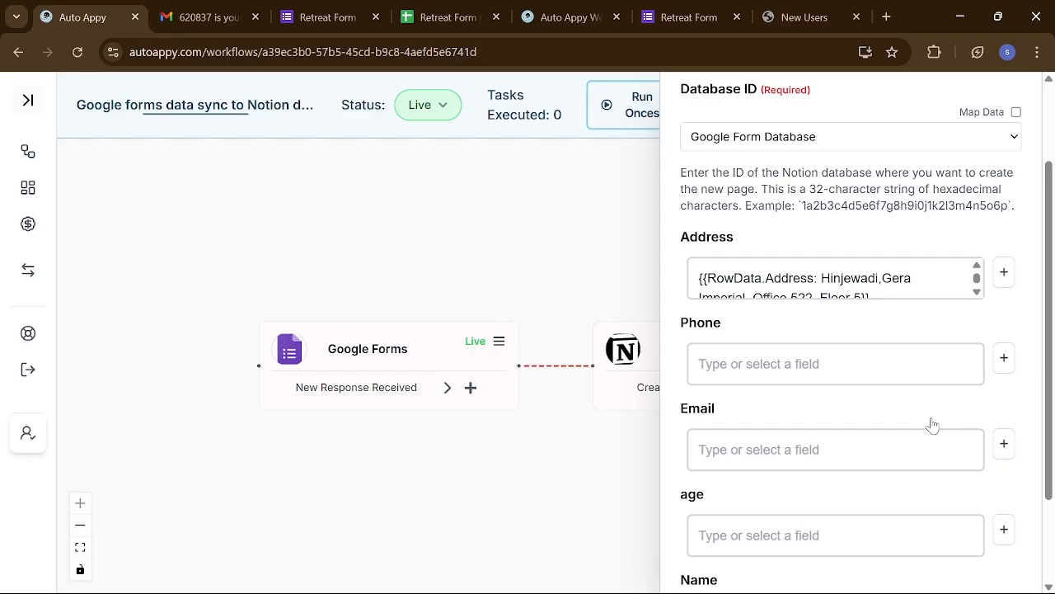
- Browse the Google Forms fields for Phone, then close the picker without mapping anything
click(1003, 357)
click(889, 332)
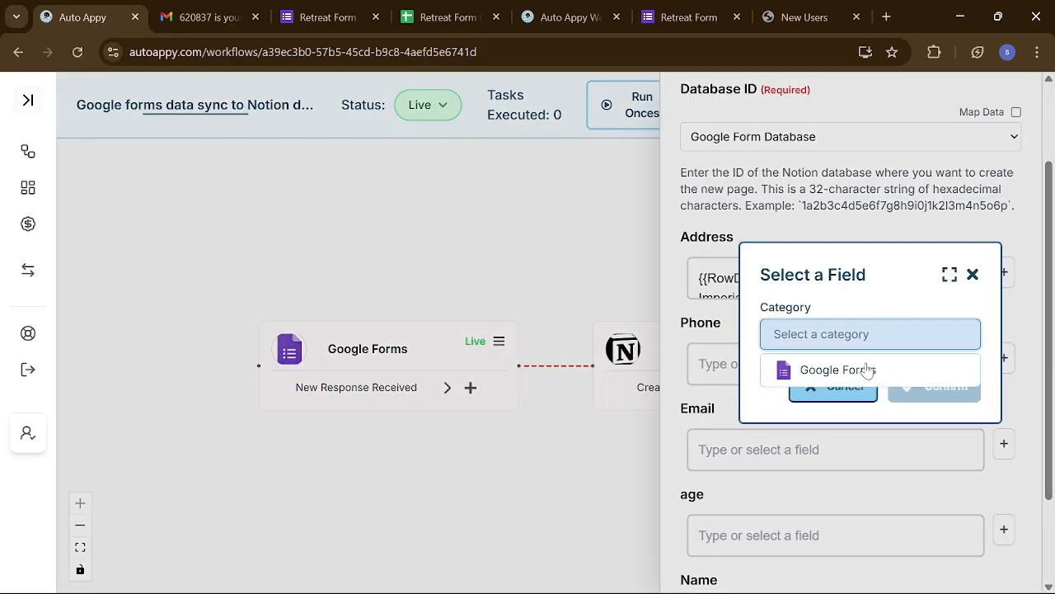
click(837, 371)
click(838, 371)
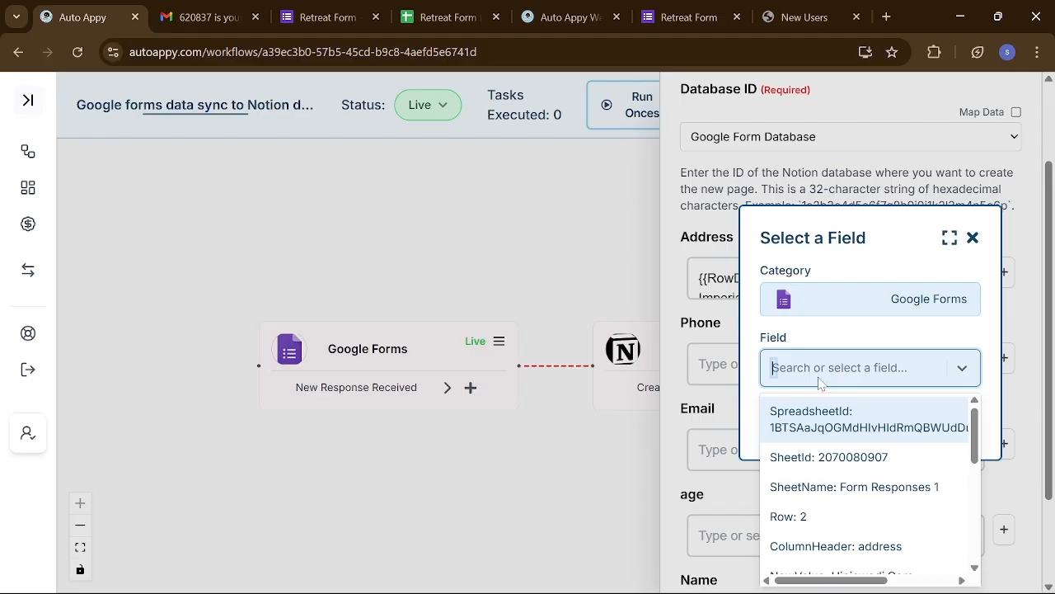
text(80)
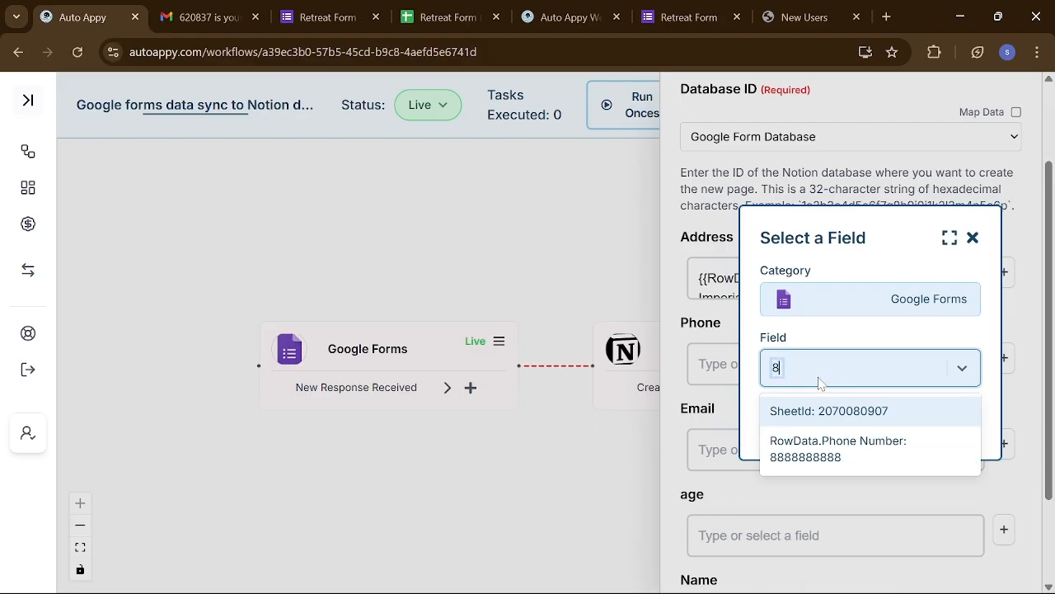
key(BackSpace)
key(BackSpace)
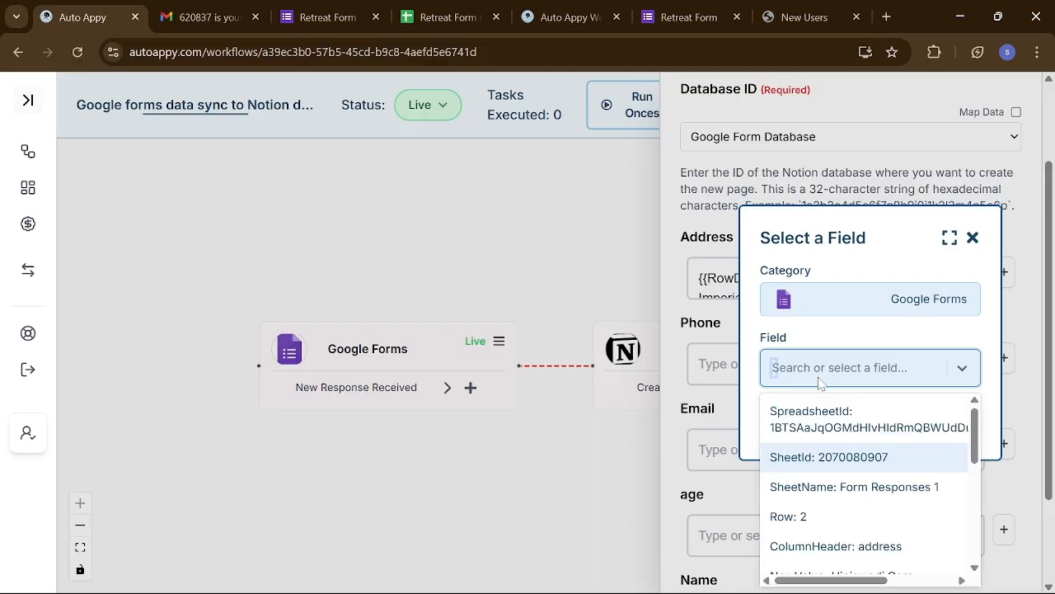
scroll(854, 466, down, 3)
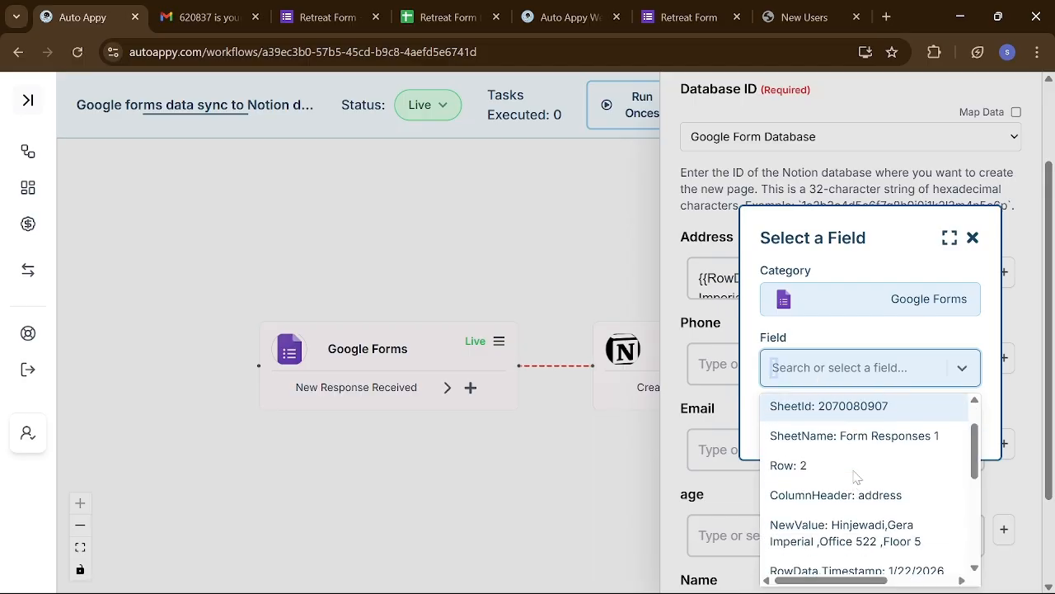
scroll(855, 477, down, 3)
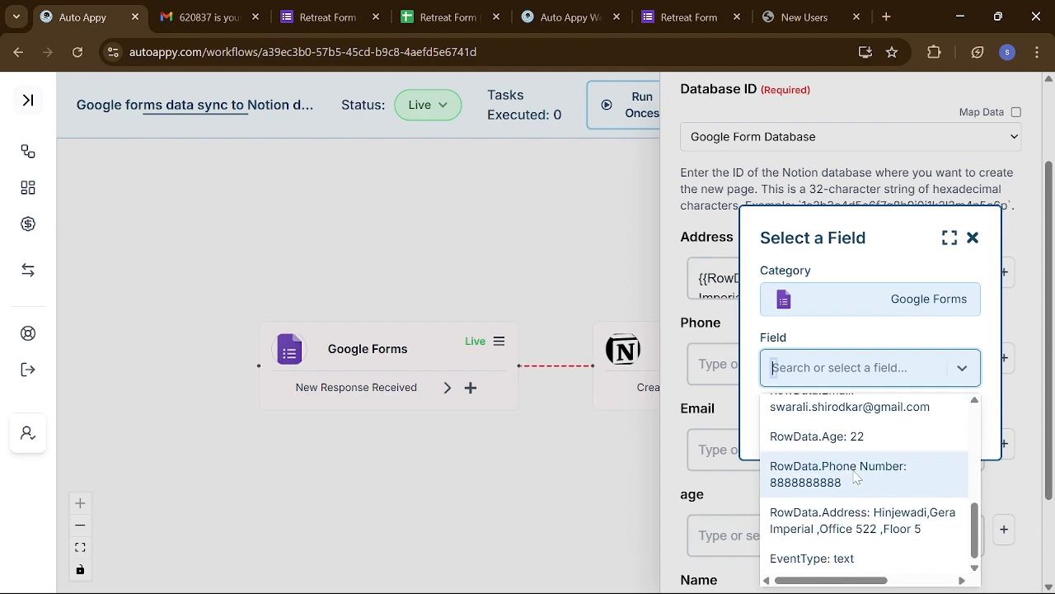
scroll(856, 477, up, 6)
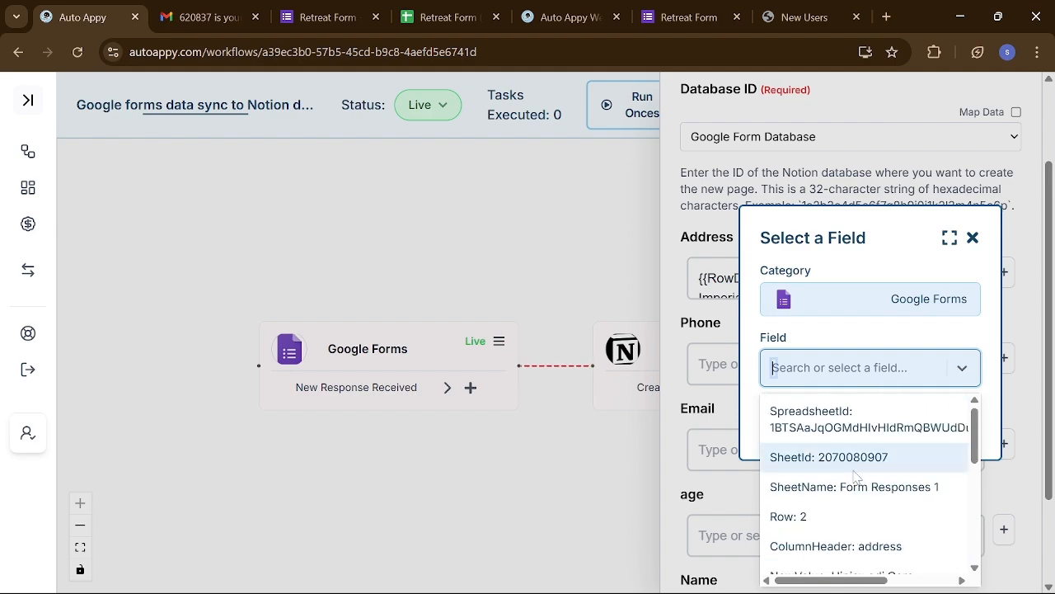
scroll(856, 476, down, 6)
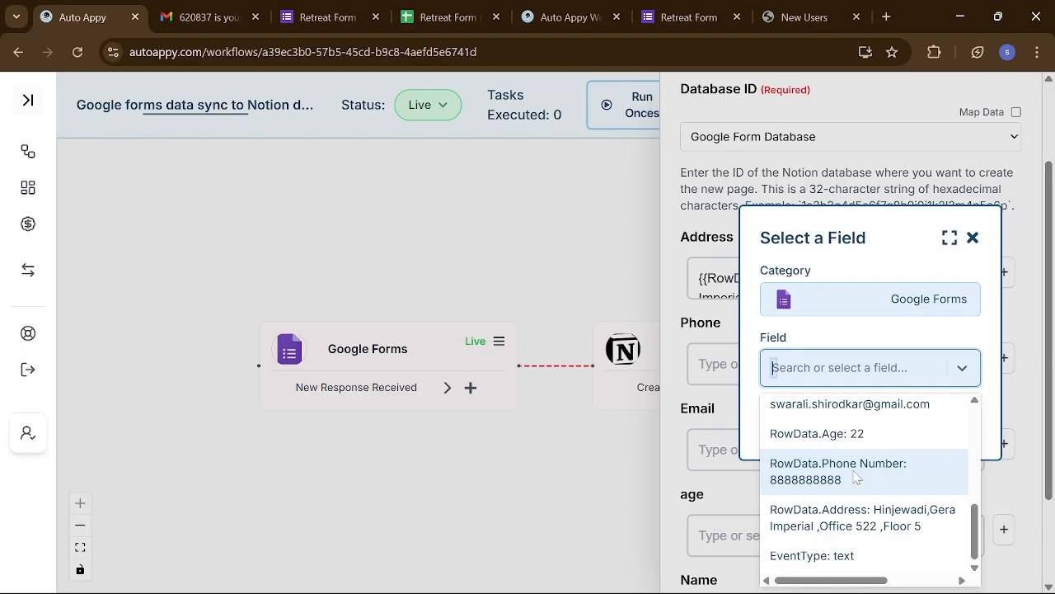
scroll(855, 476, up, 6)
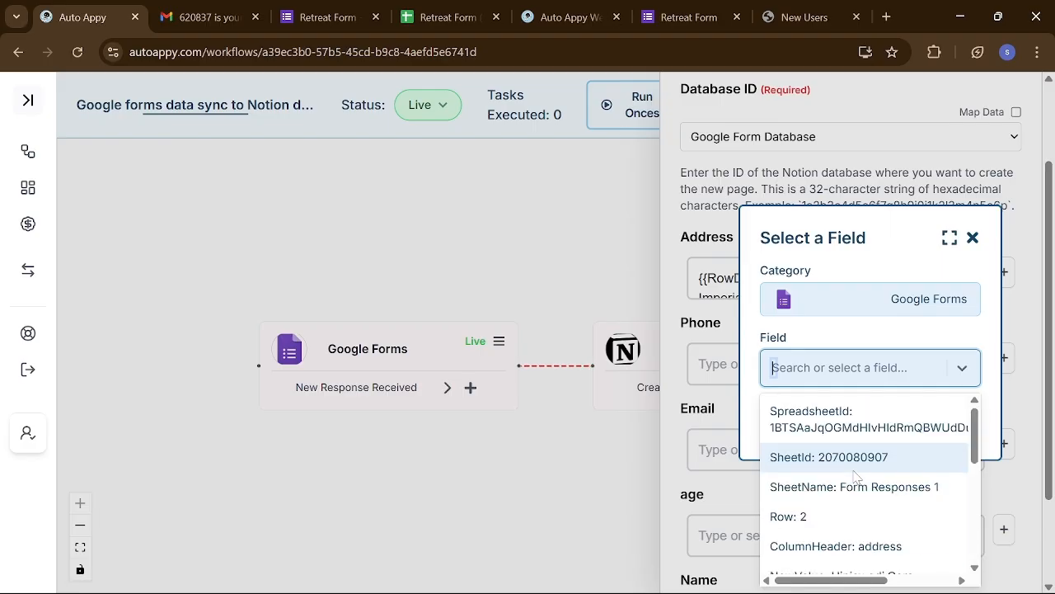
click(974, 239)
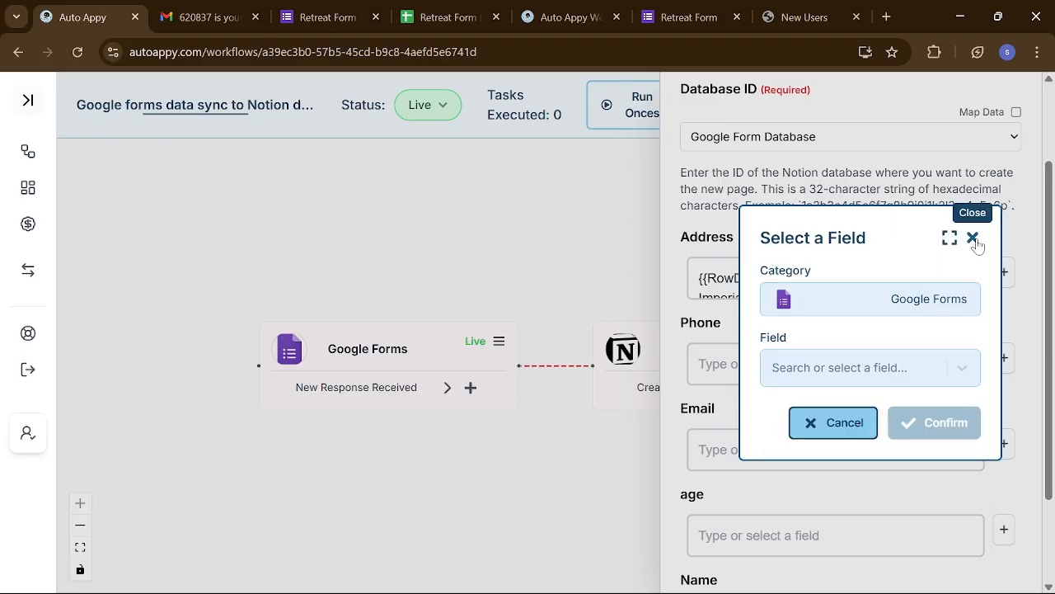
click(974, 238)
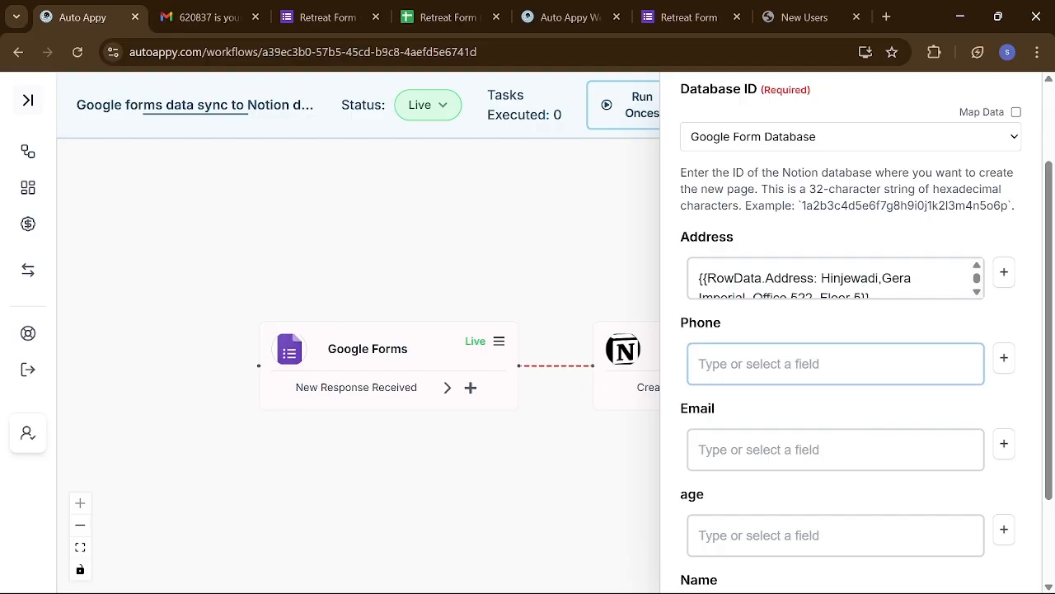
- Map Email to the Google Forms RowData.Email field
scroll(815, 432, down, 1)
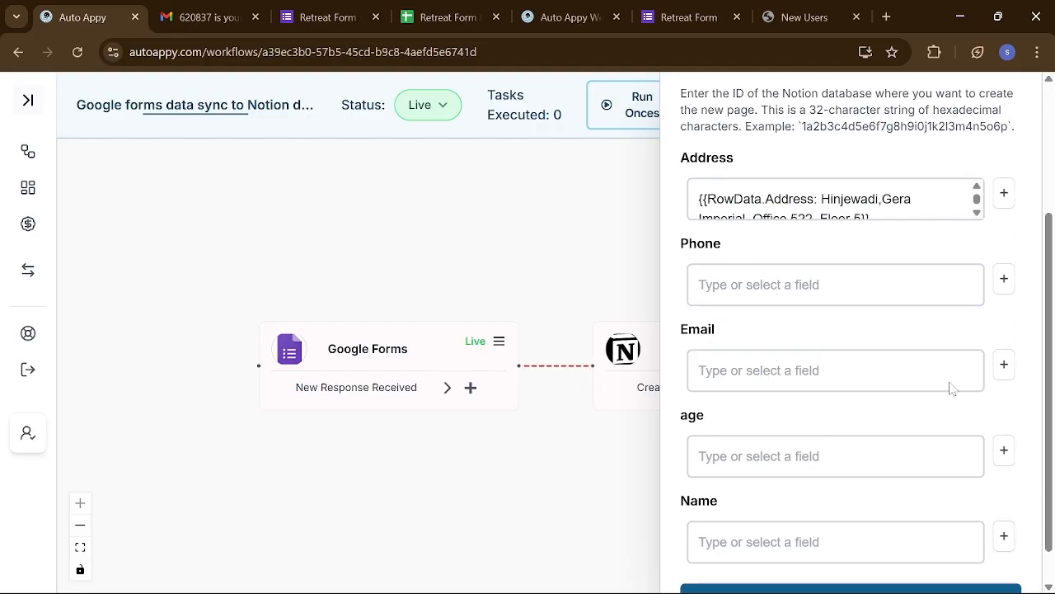
click(1002, 365)
click(828, 345)
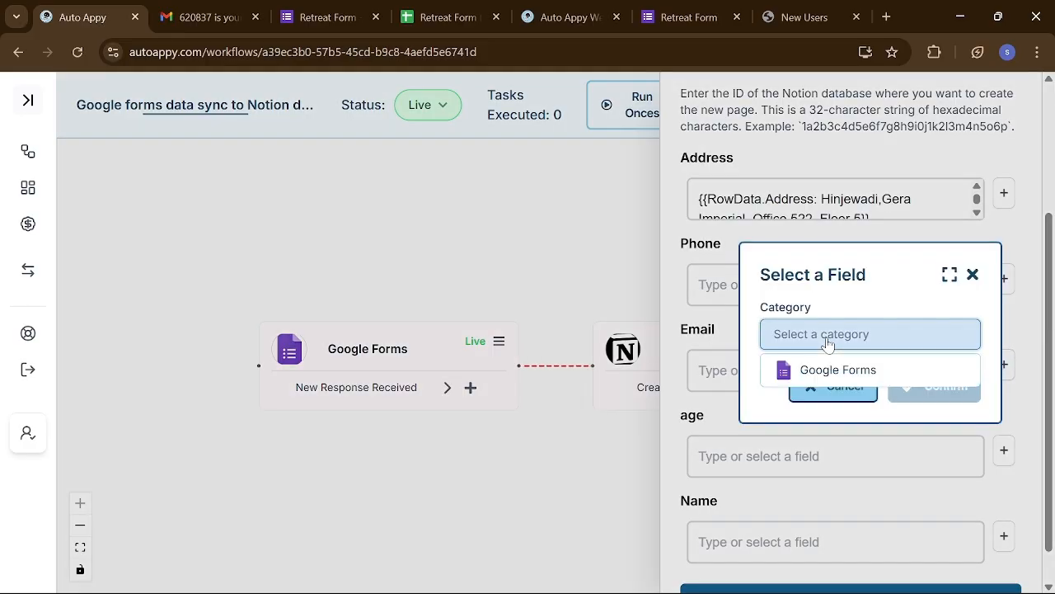
click(831, 368)
click(835, 365)
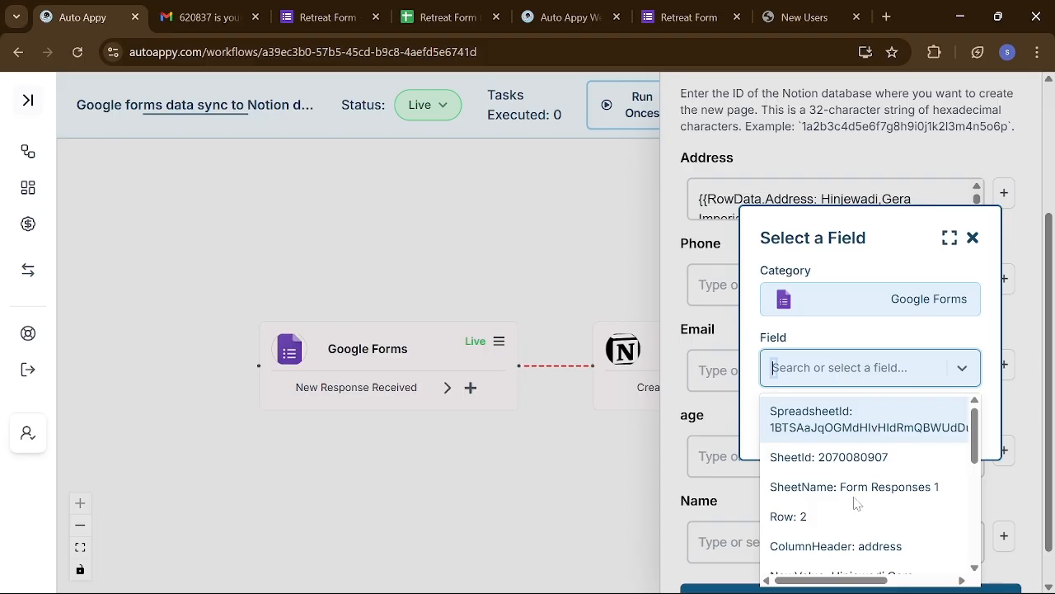
scroll(855, 501, down, 2)
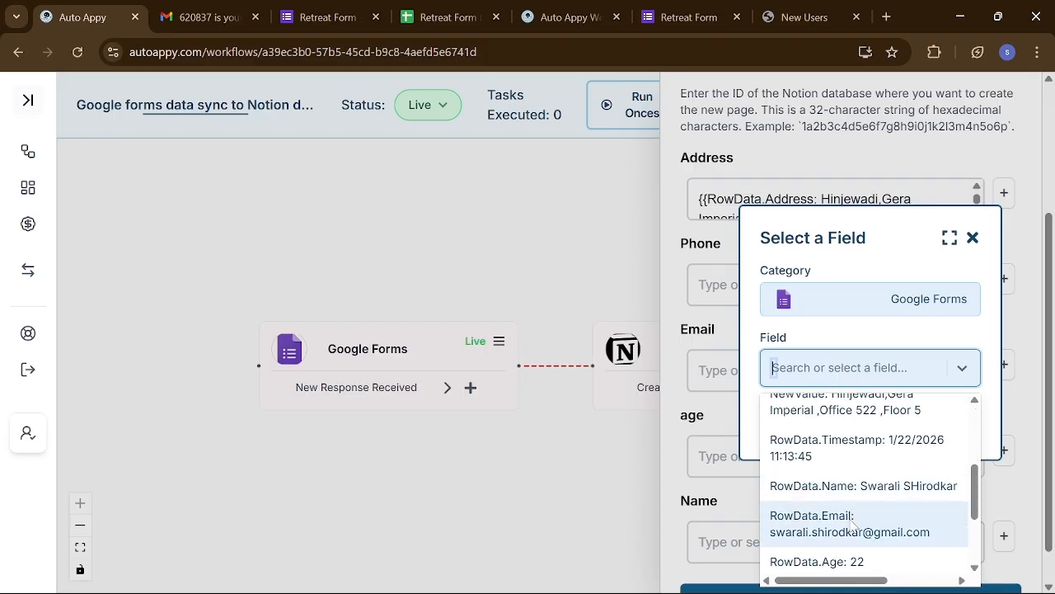
click(852, 524)
click(923, 433)
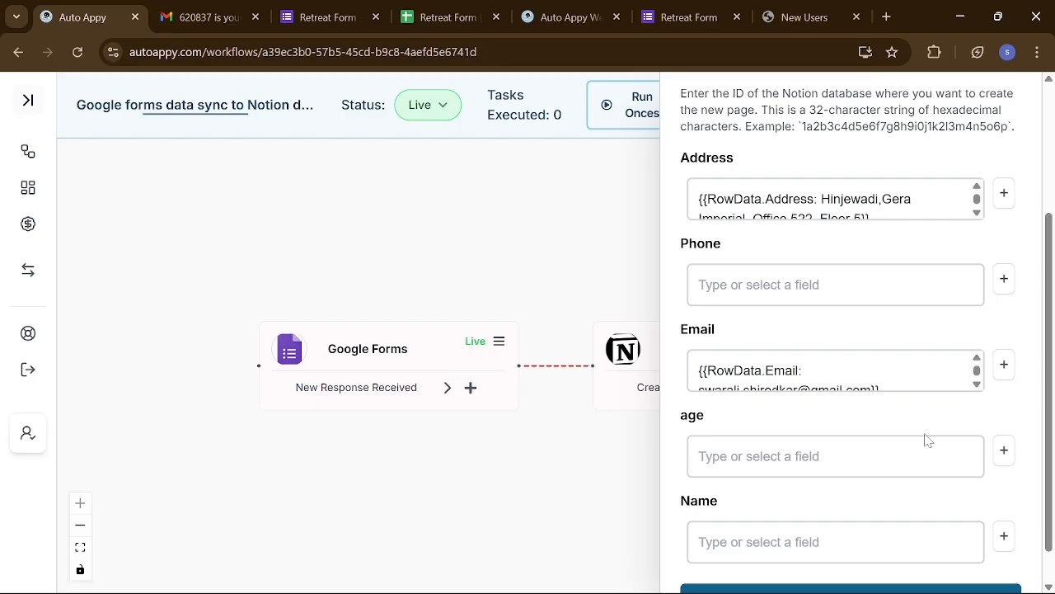
- Map age to the Google Forms RowData.Age field, found by searching '22'
scroll(927, 441, down, 1)
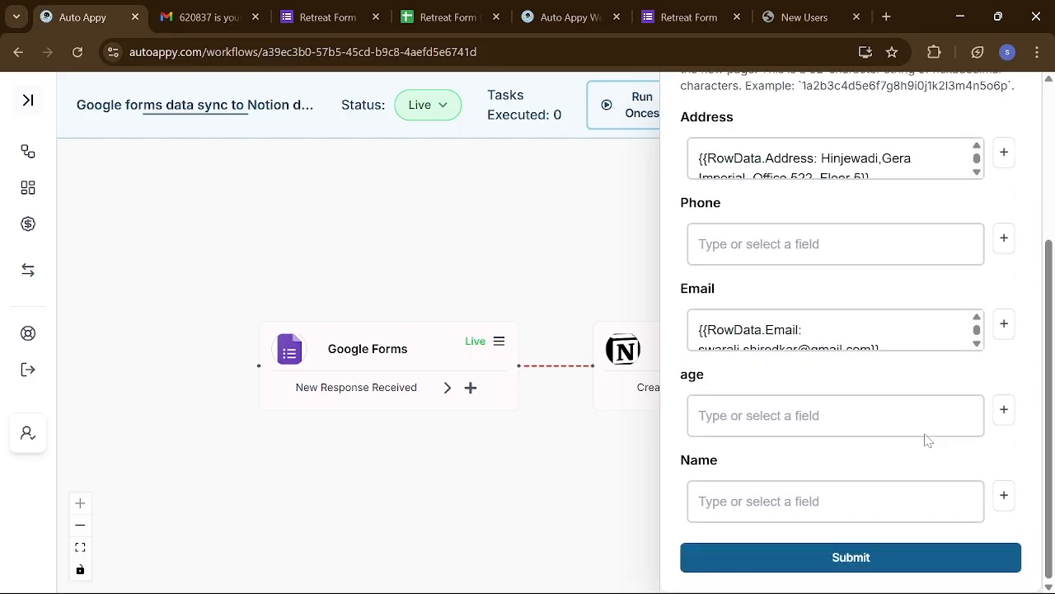
click(1005, 411)
click(852, 335)
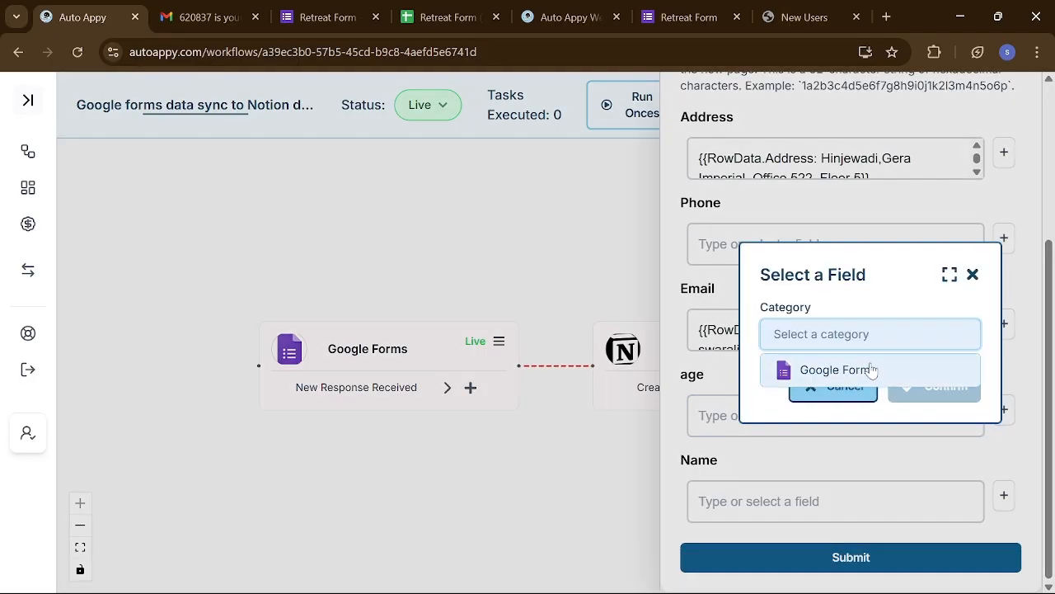
click(871, 370)
click(873, 370)
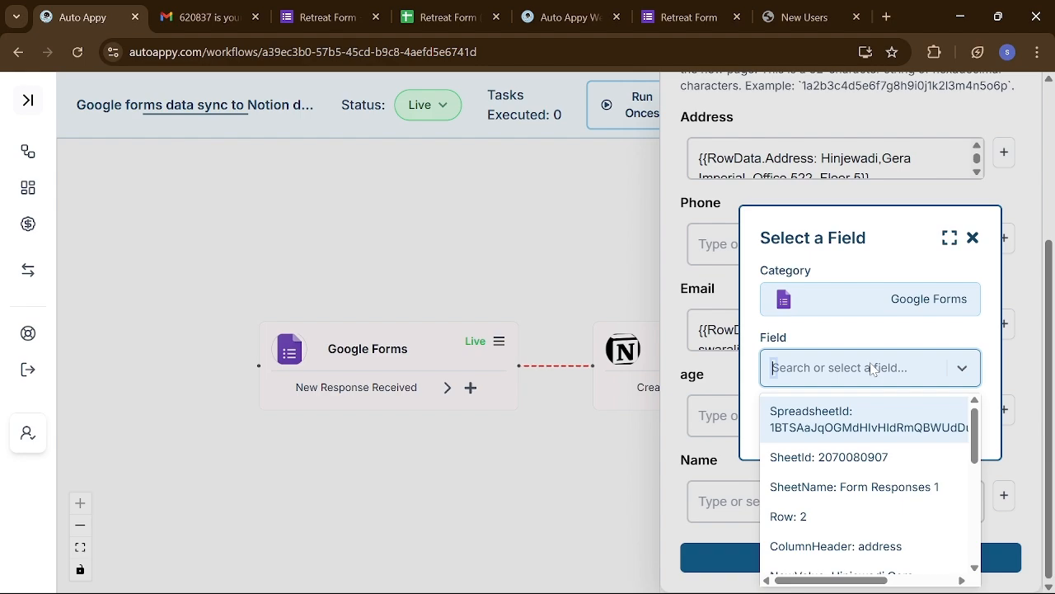
text(22)
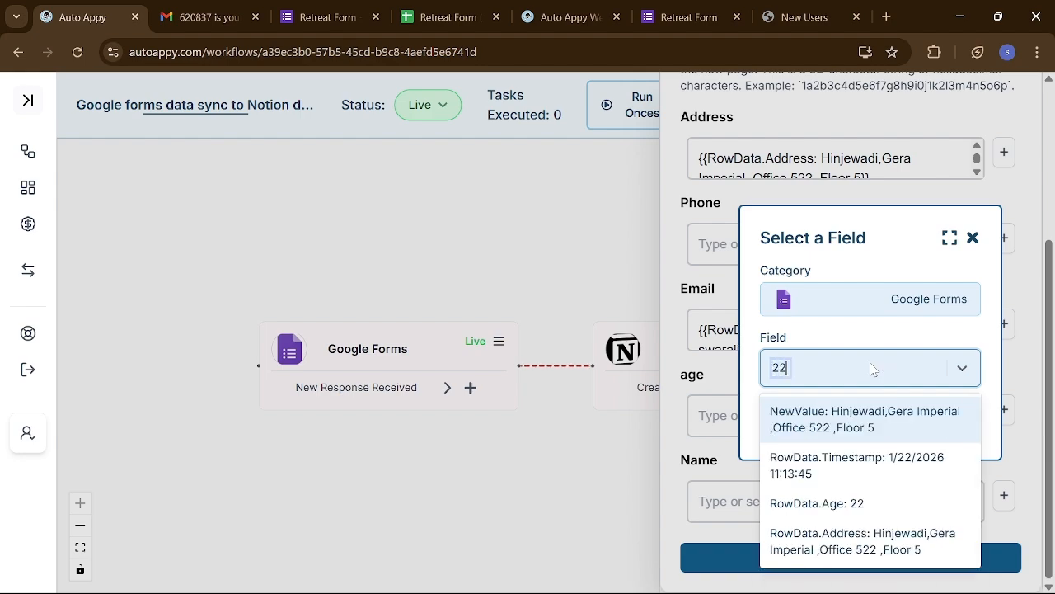
click(845, 514)
click(956, 422)
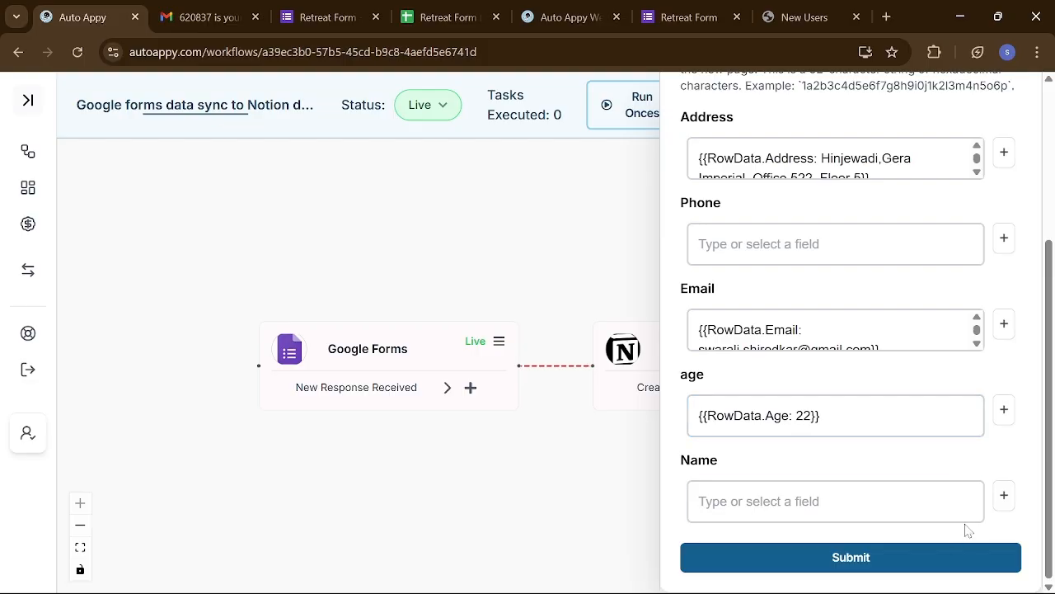
- Map Name to the Google Forms RowData.Name field, briefly checking the Retreat Form
click(999, 501)
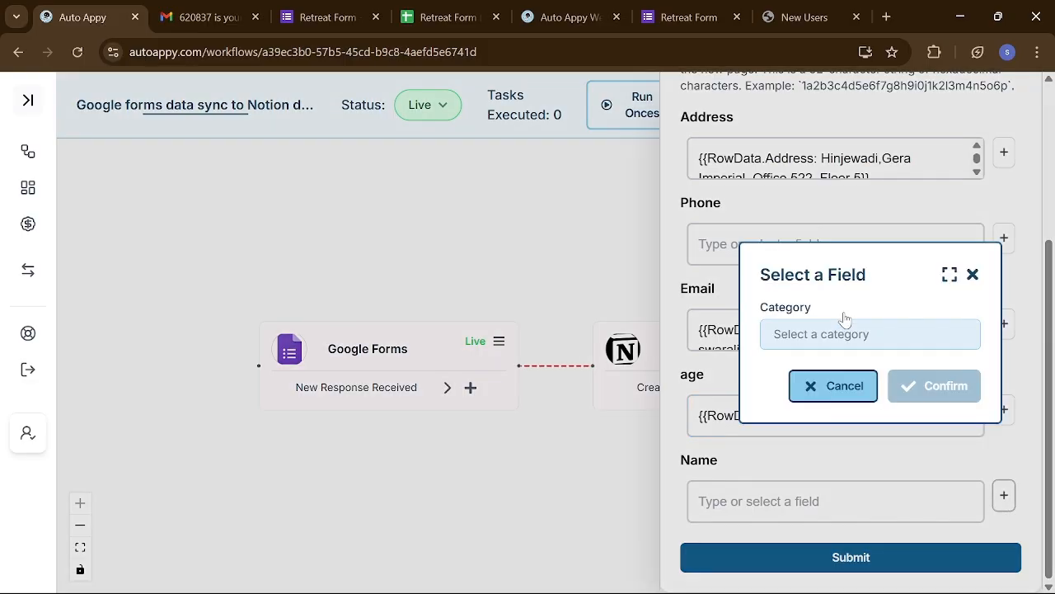
click(859, 348)
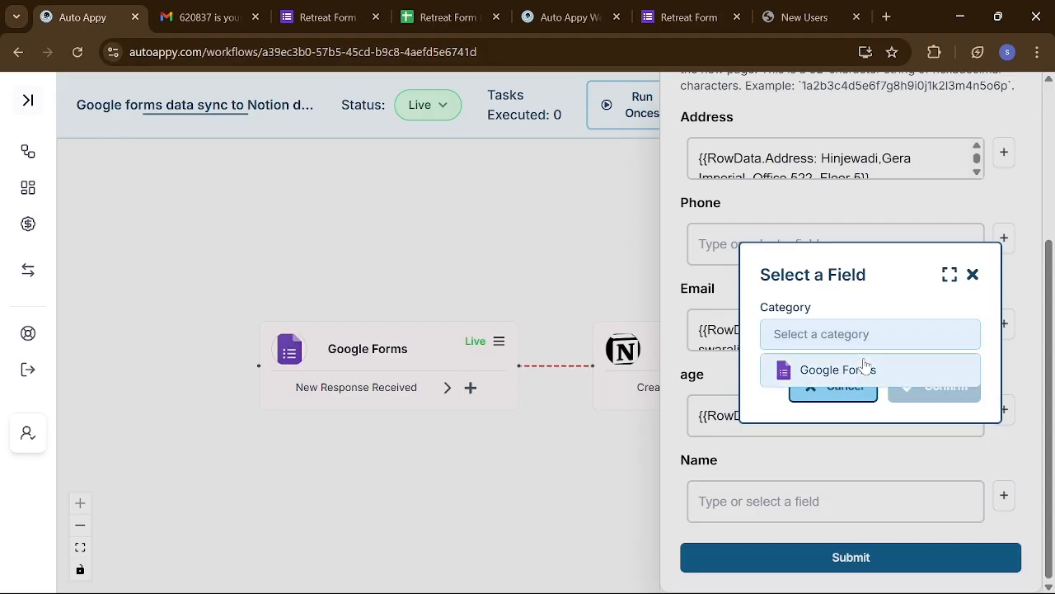
click(864, 370)
click(865, 367)
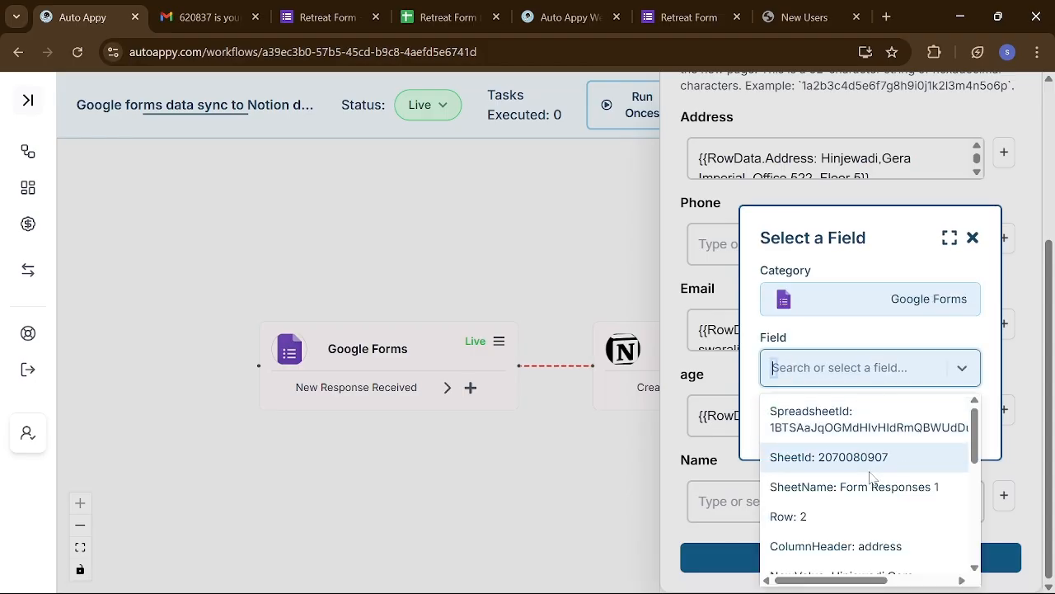
scroll(865, 462, down, 3)
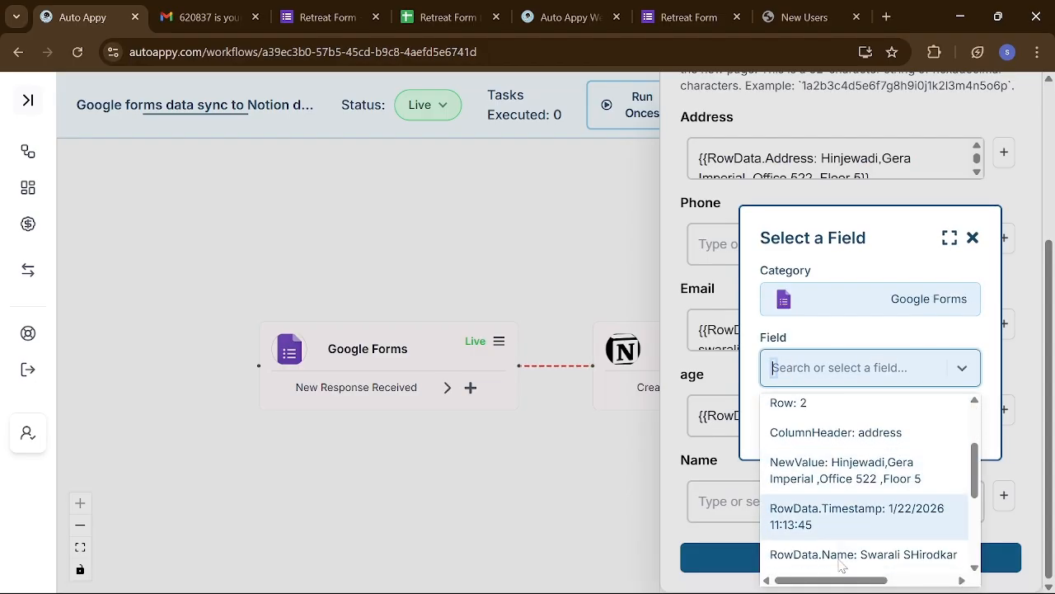
click(872, 552)
click(940, 424)
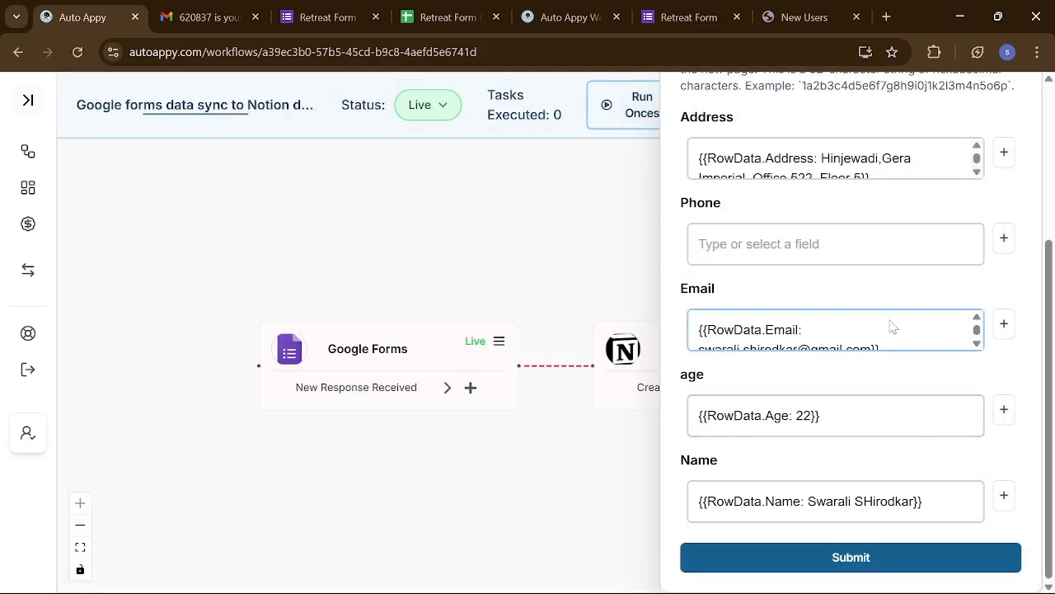
click(299, 16)
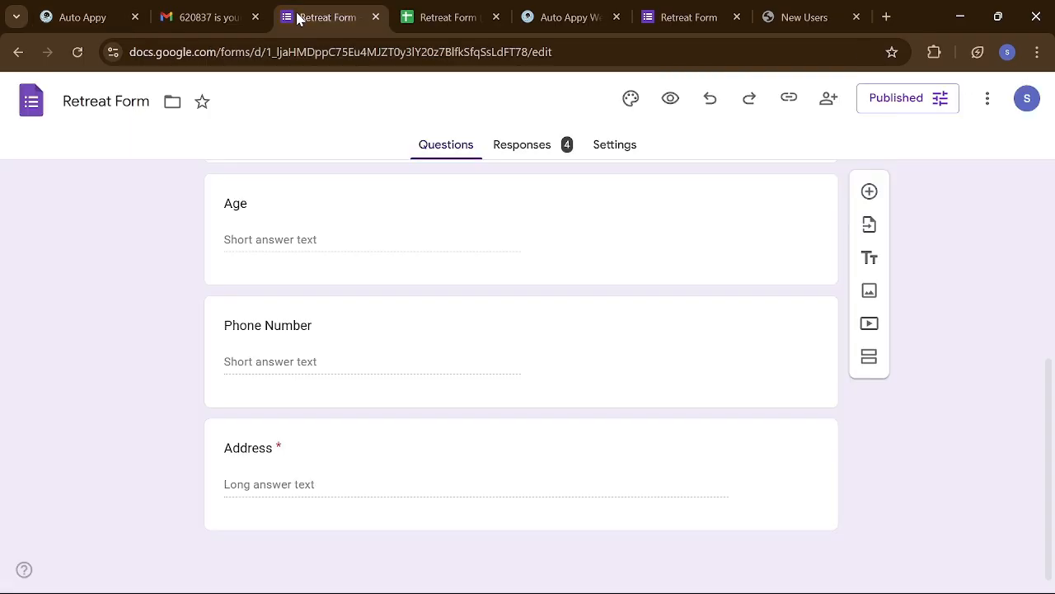
click(97, 10)
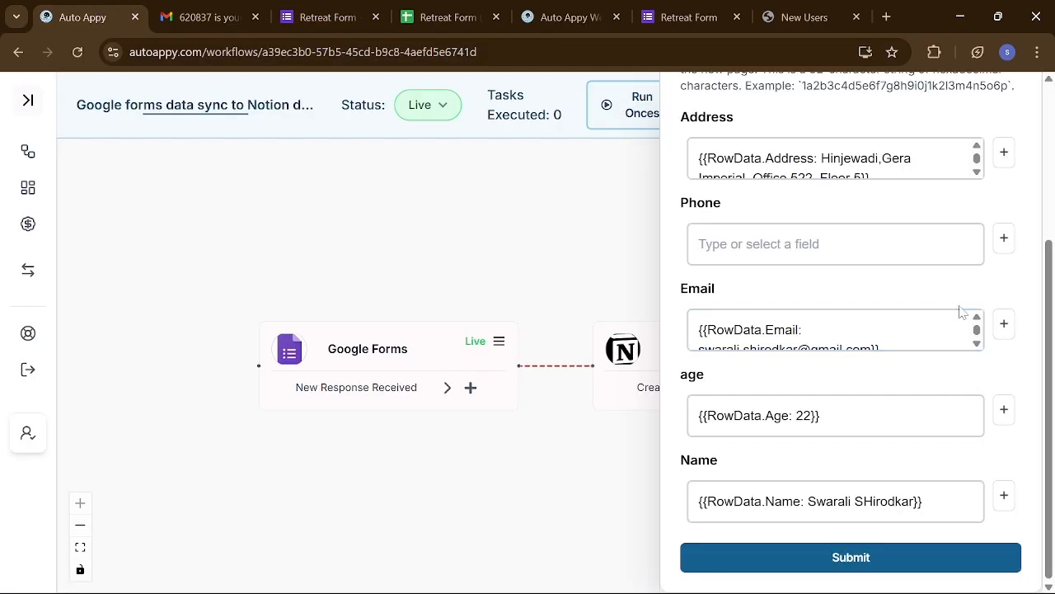
- Map Phone to the Google Forms RowData.Phone Number field, found by searching 'ph'
click(1005, 239)
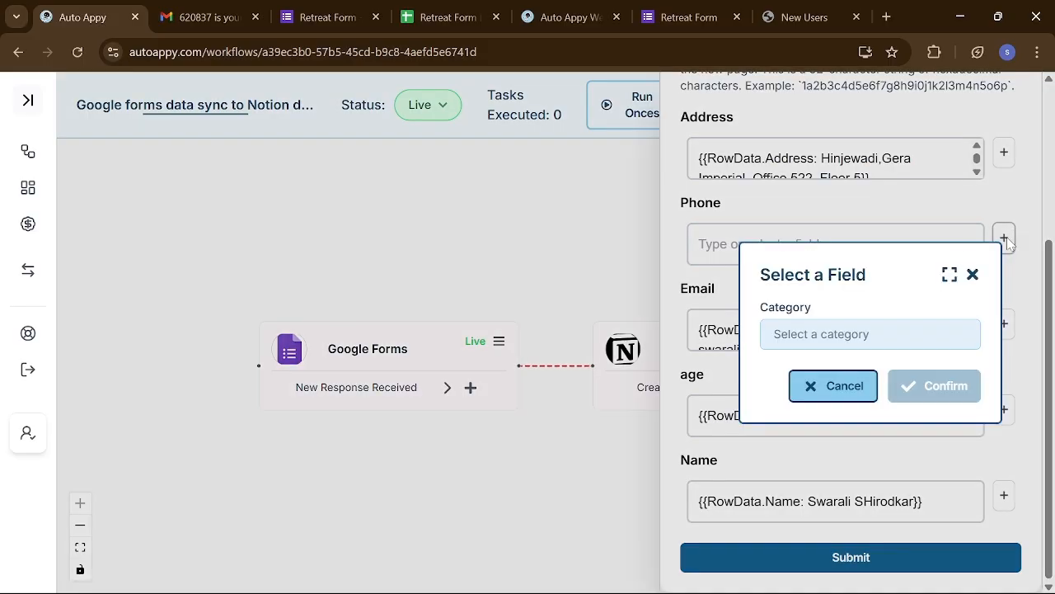
click(839, 337)
click(839, 336)
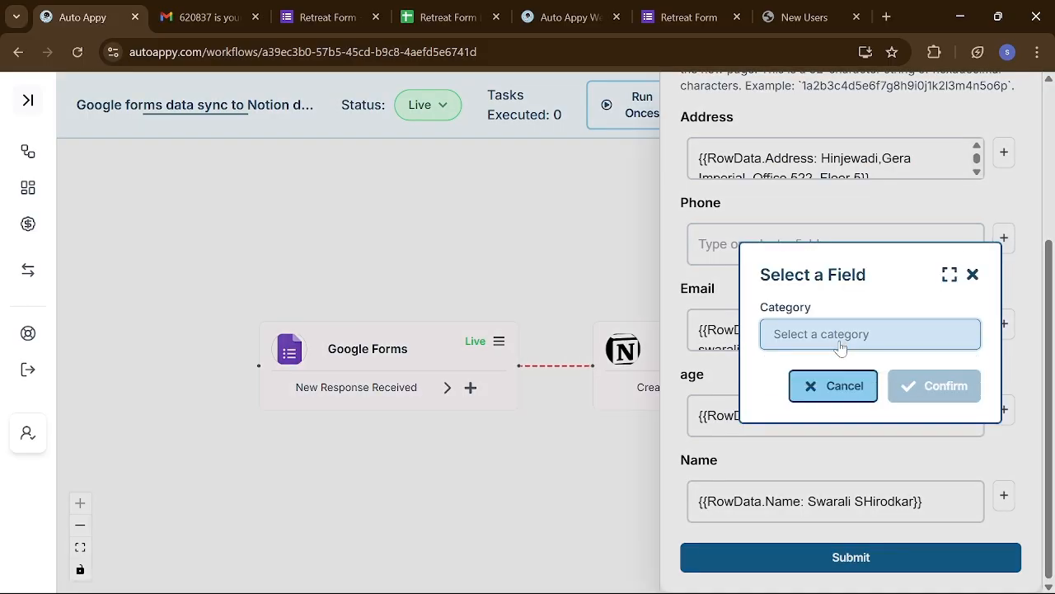
click(839, 336)
click(841, 375)
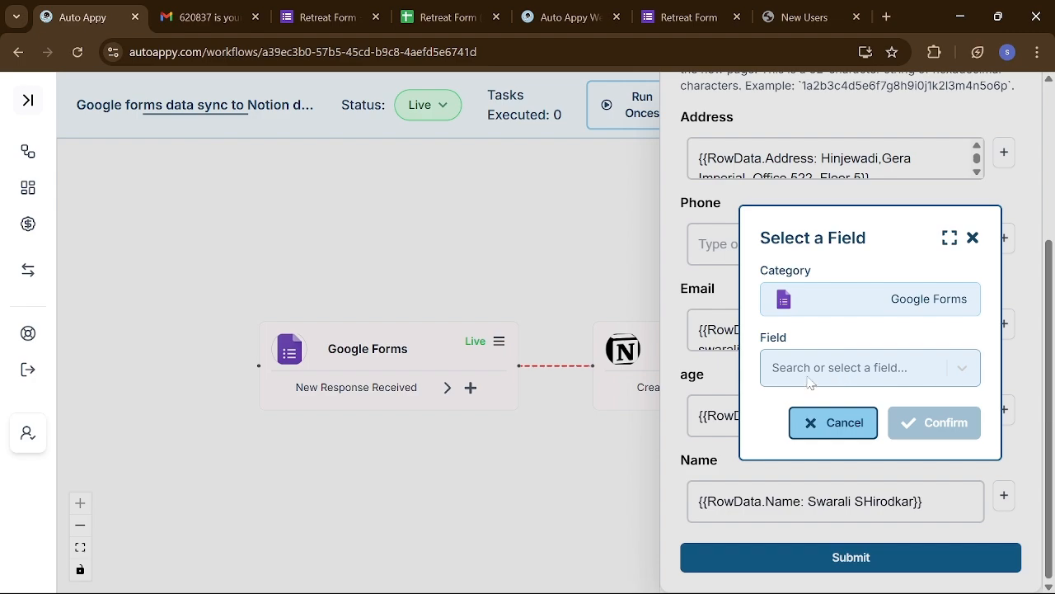
click(799, 376)
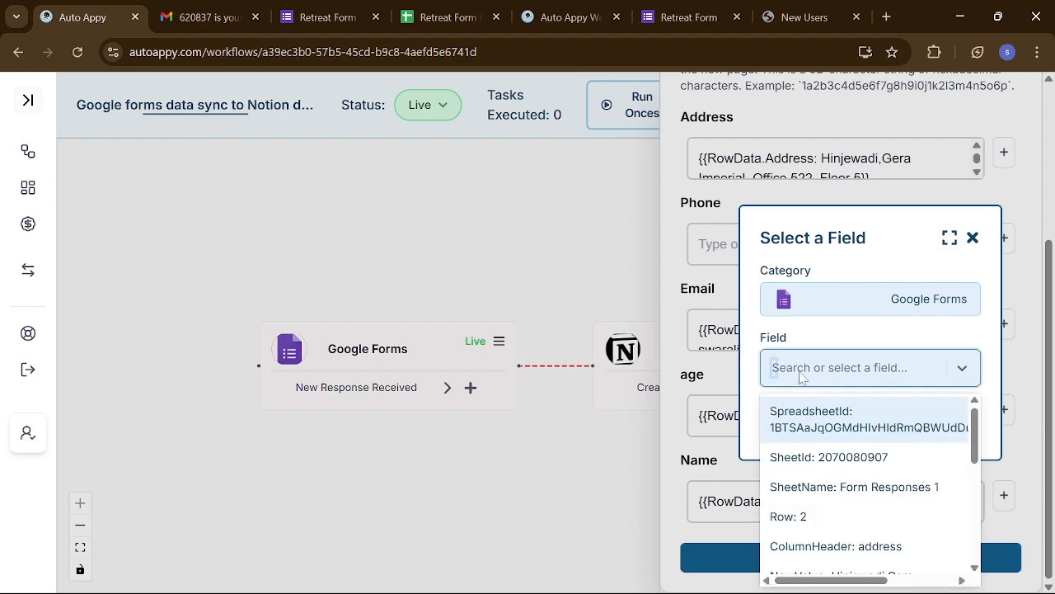
text(ph)
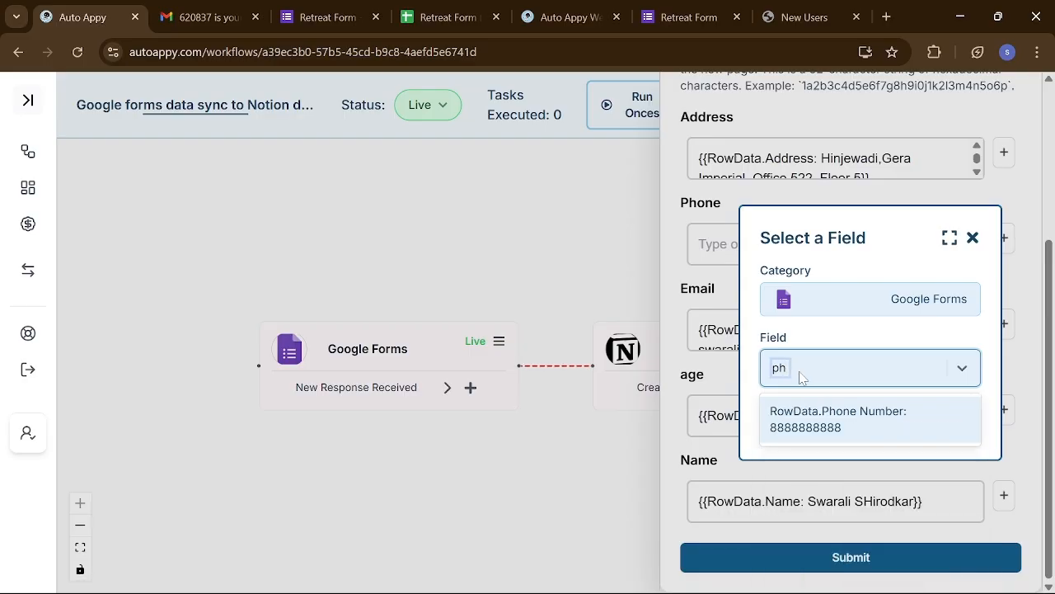
click(812, 422)
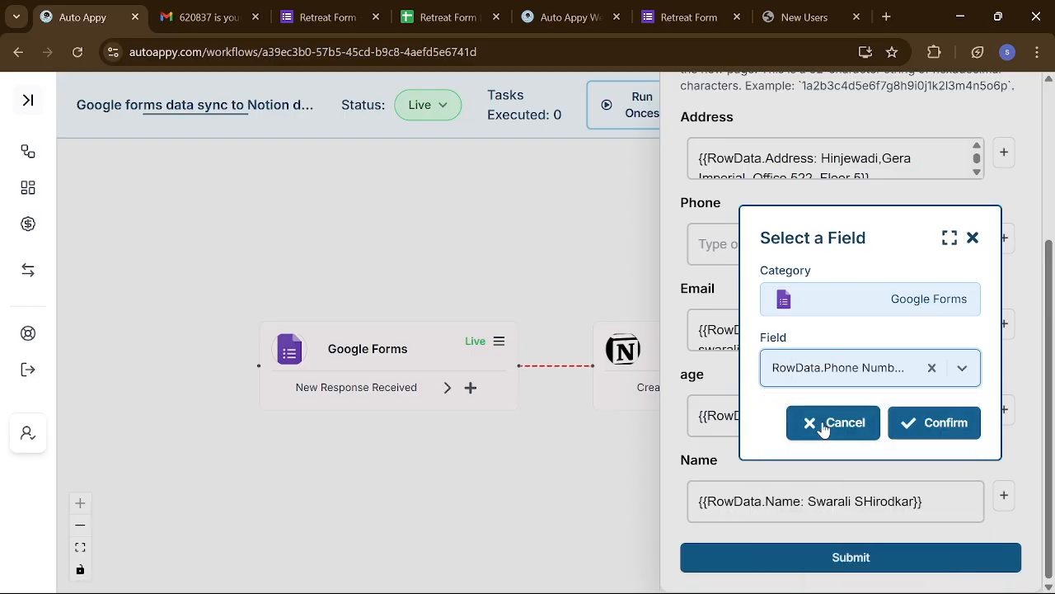
click(907, 423)
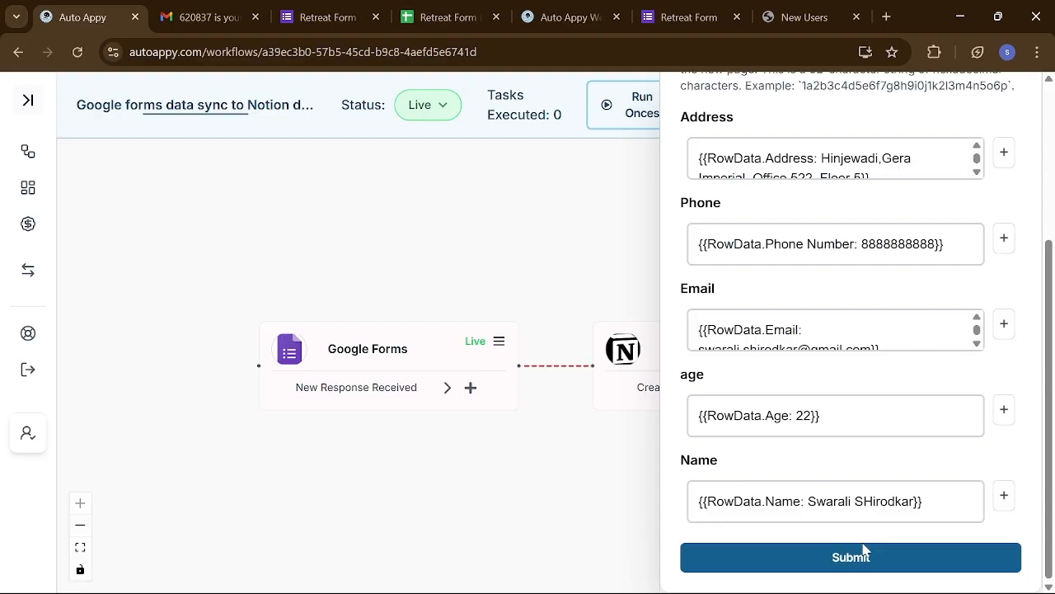
- Save the Notion step's mappings, test the node, and switch to the New Users page
click(824, 561)
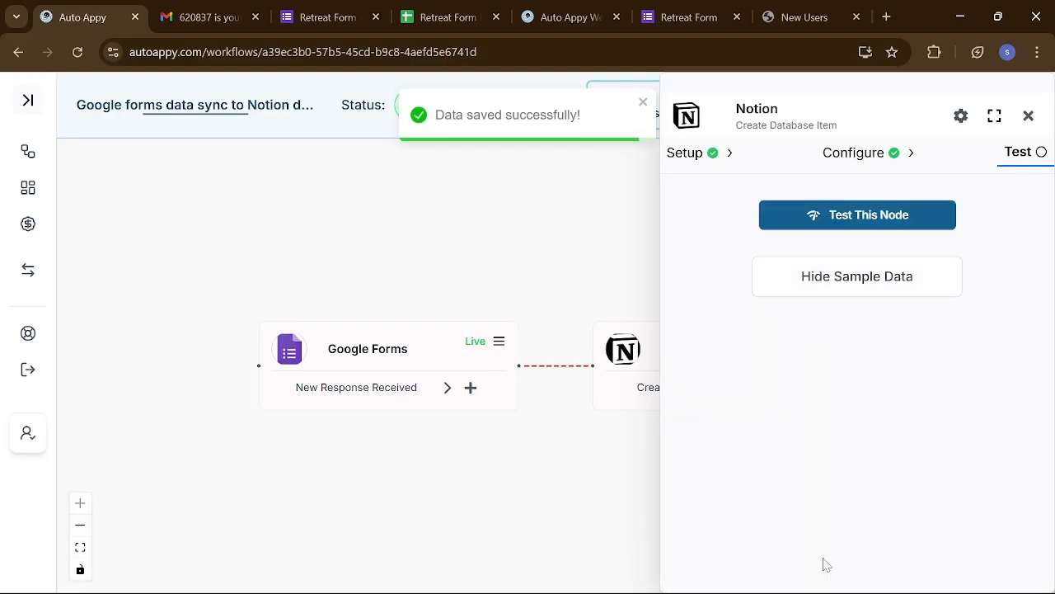
click(817, 228)
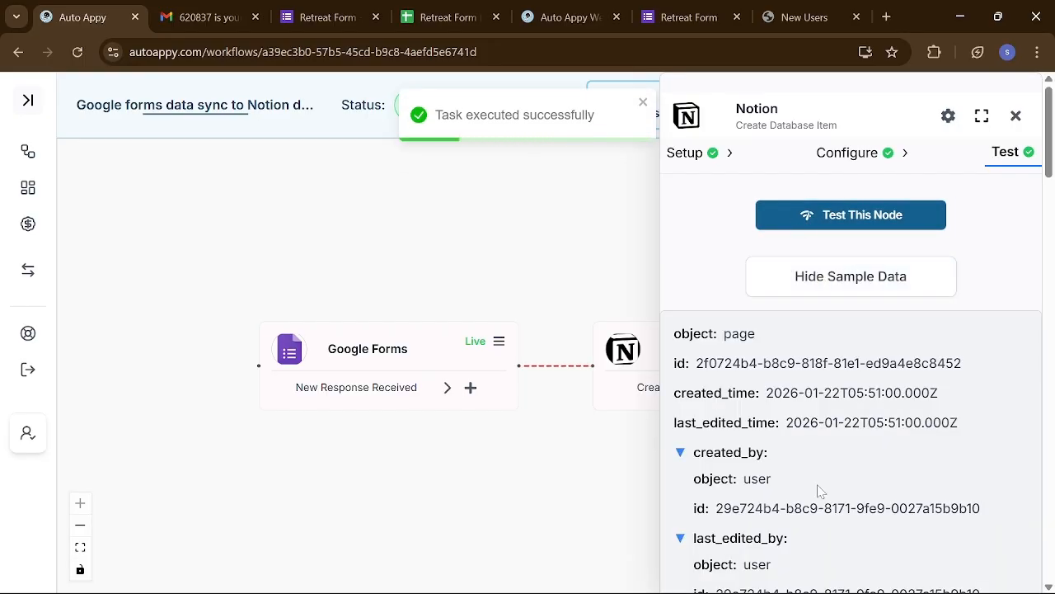
click(774, 18)
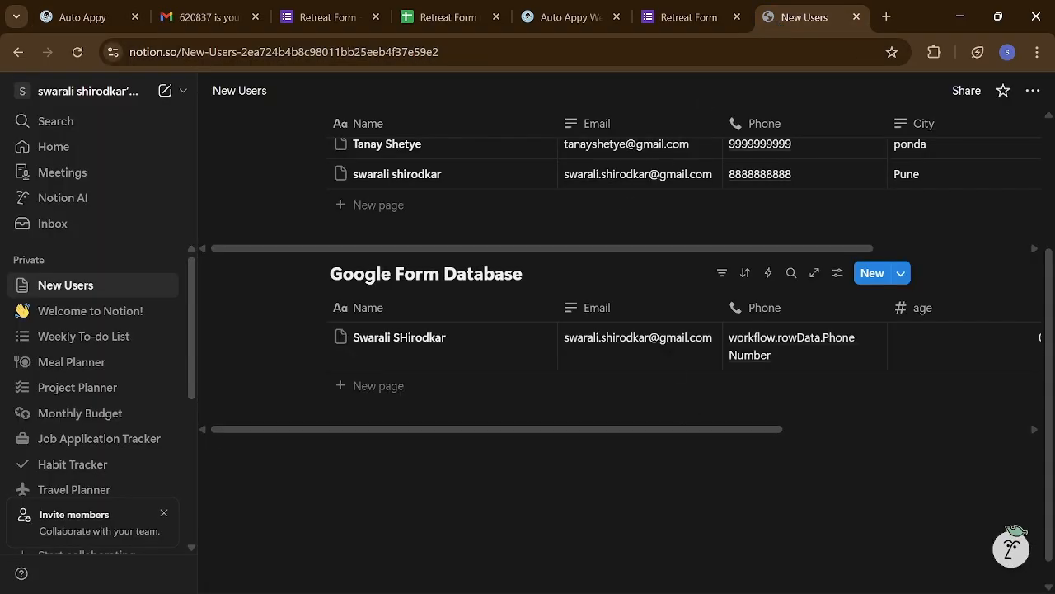
- Scroll sideways across the new Google Form Database row to inspect its Phone and age values
scroll(626, 346, right, 3)
scroll(627, 346, right, 4)
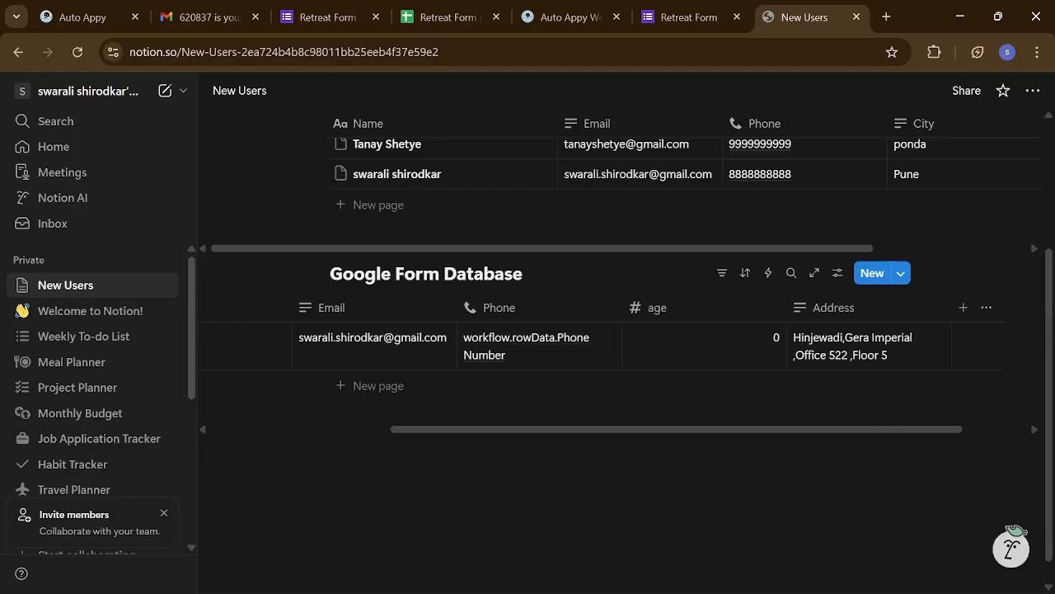
scroll(618, 346, left, 3)
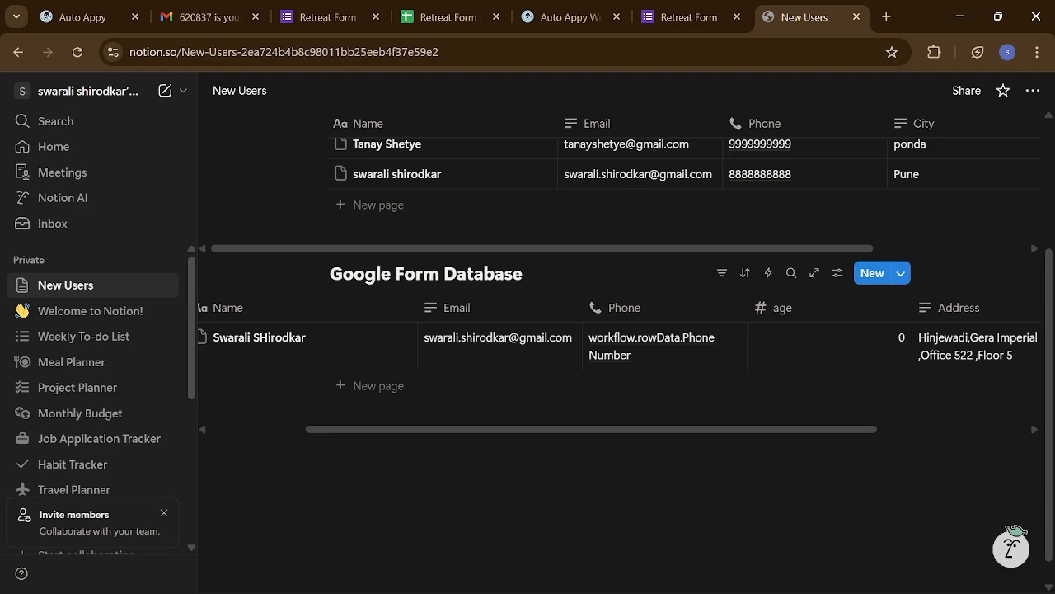
scroll(618, 347, left, 3)
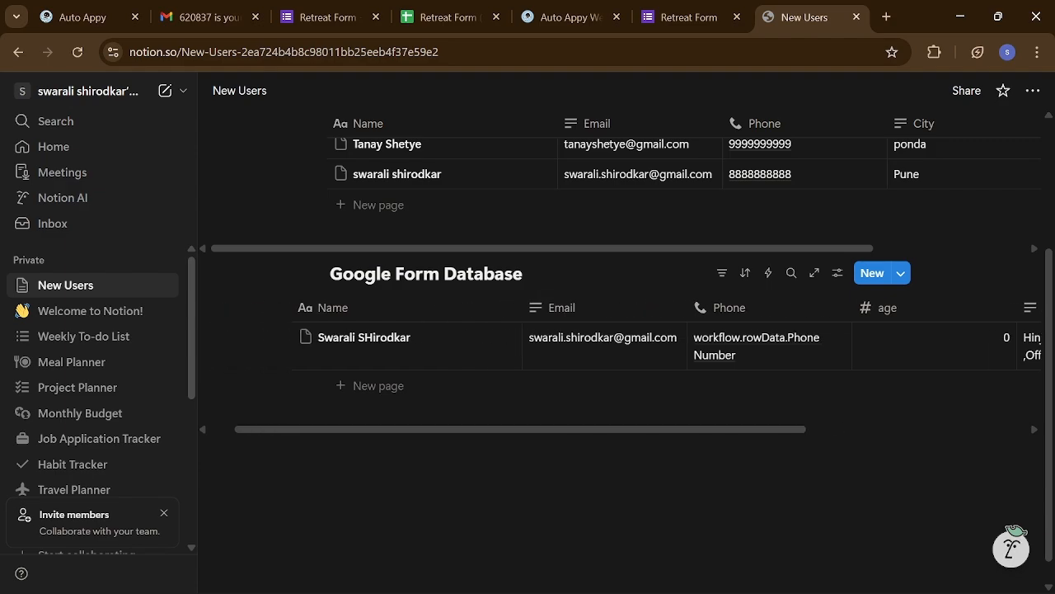
scroll(619, 347, right, 5)
scroll(618, 346, left, 5)
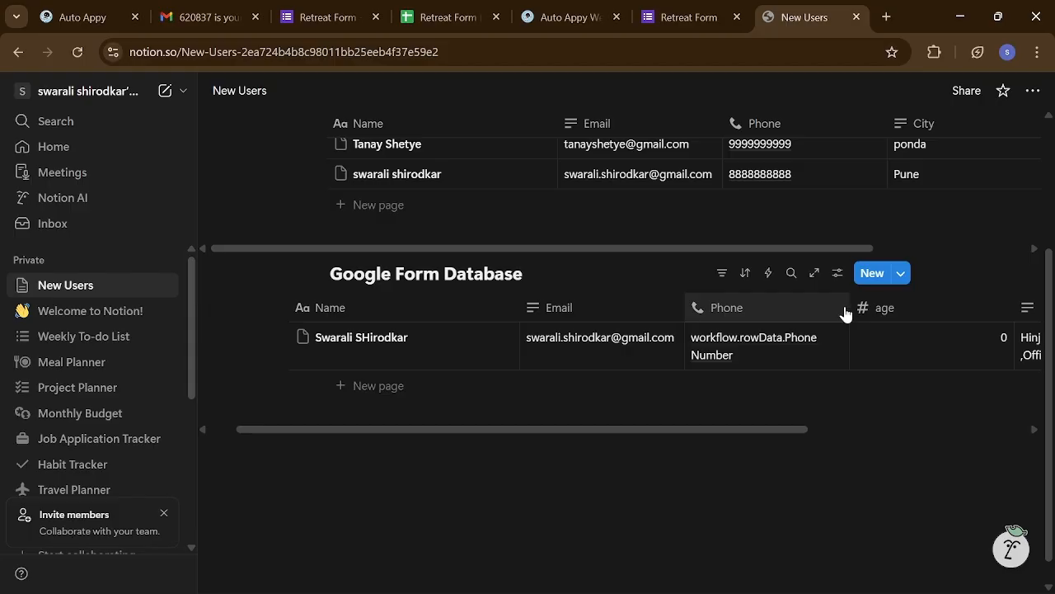
scroll(919, 349, right, 1)
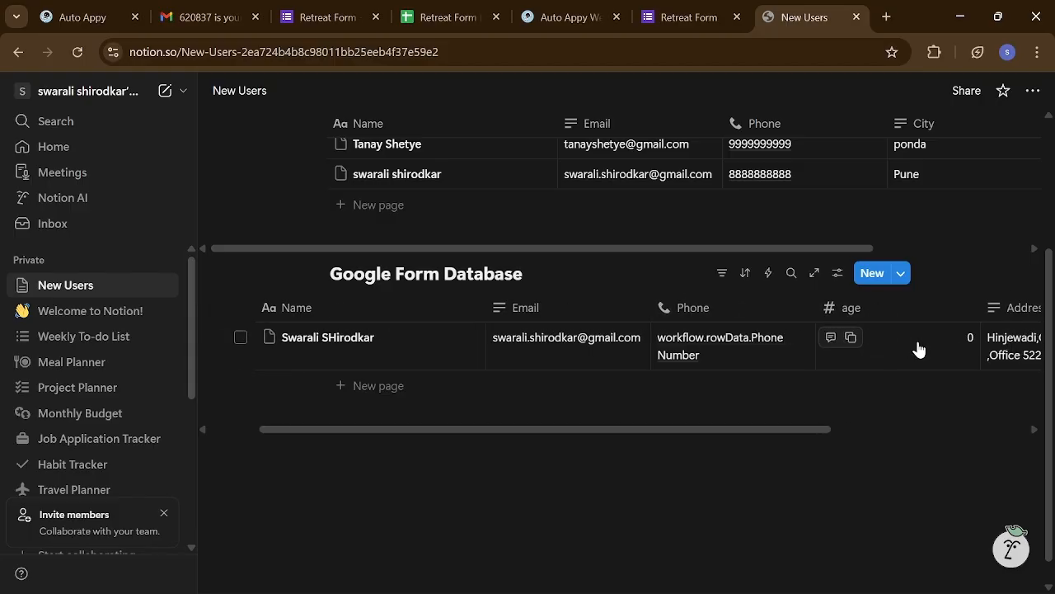
scroll(920, 349, left, 3)
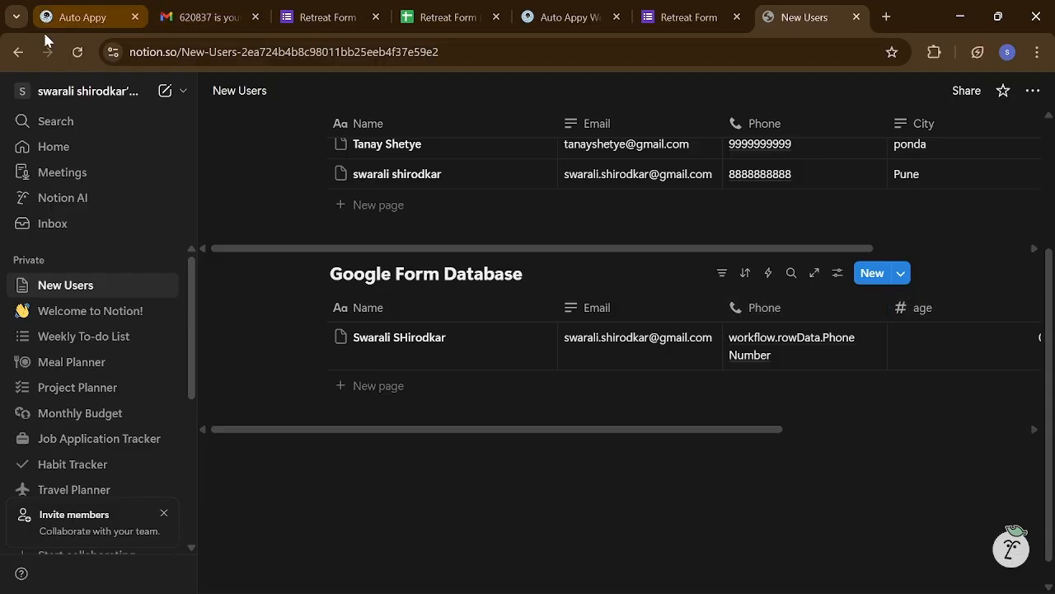
- Delete the 'workflow.rowData.Phone Number' mapping from the Notion step's Phone field
click(61, 17)
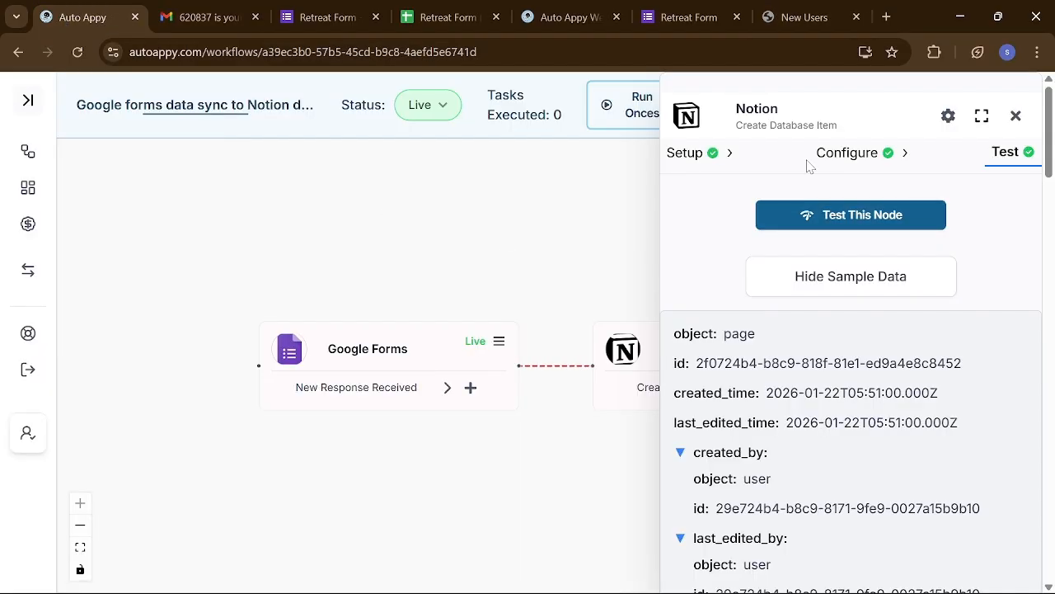
click(848, 154)
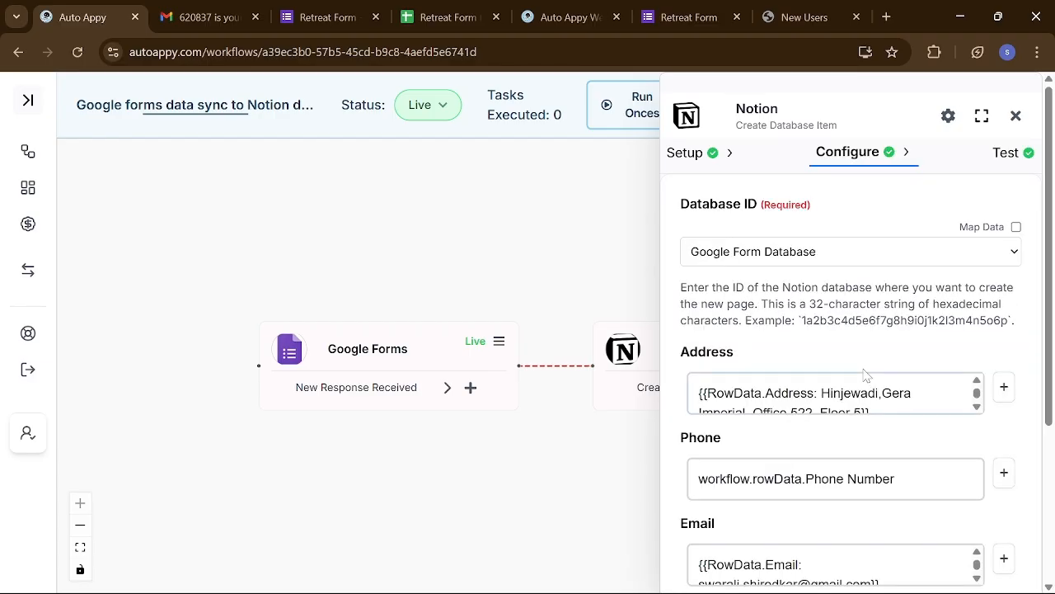
scroll(872, 501, down, 1)
drag(948, 421, 697, 421)
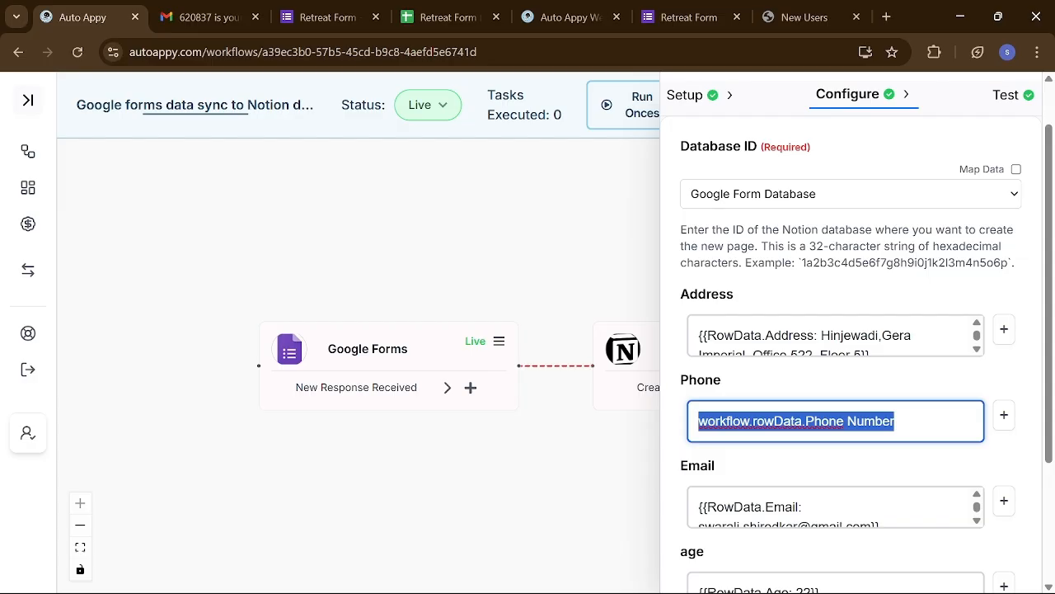
key(BackSpace)
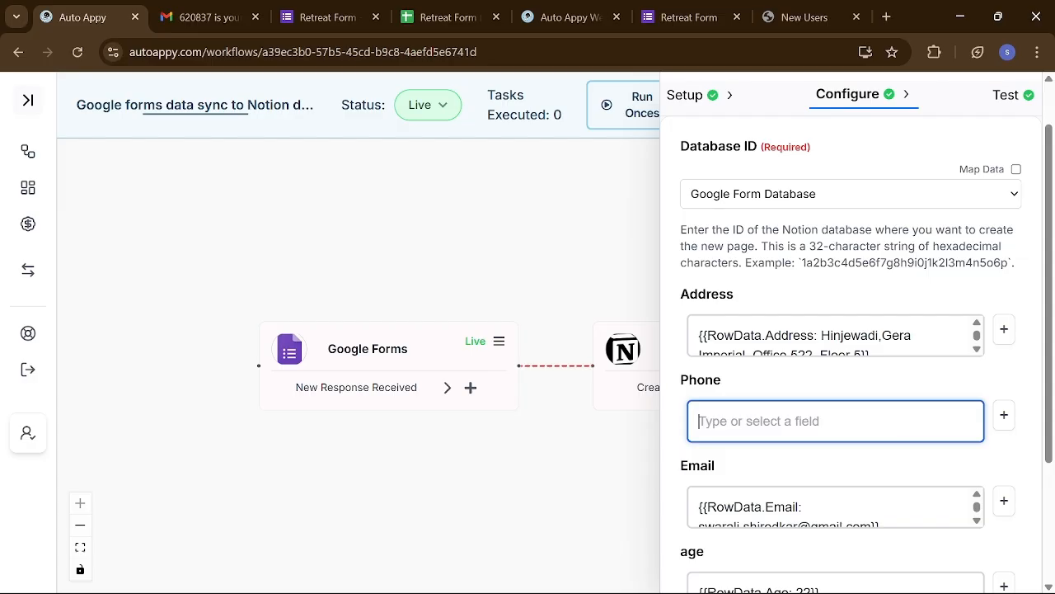
- Type a phone number directly into Phone instead of picking a Google Forms field
click(1003, 415)
click(860, 331)
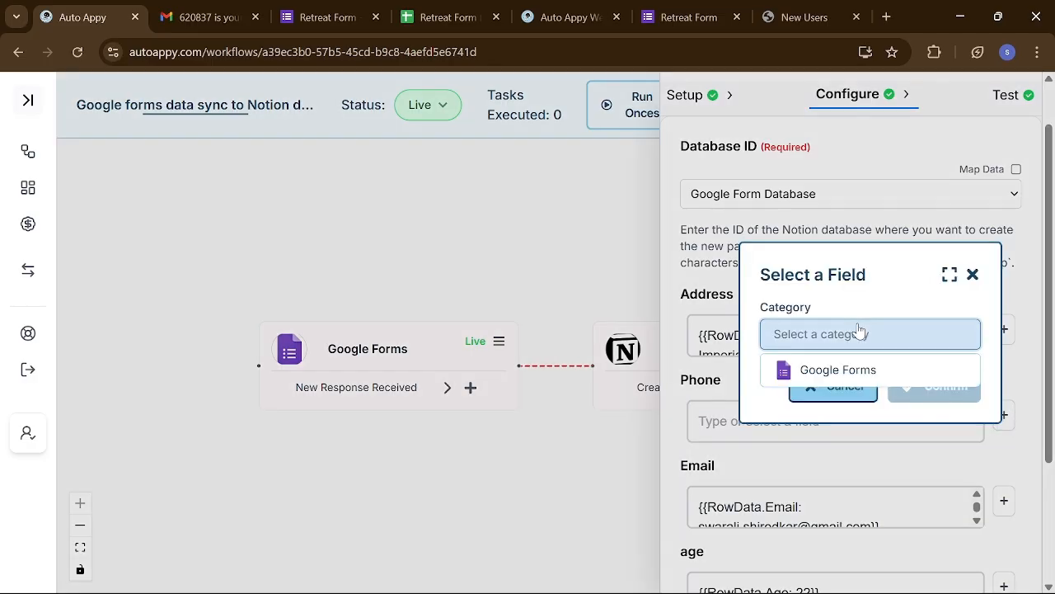
click(841, 370)
click(846, 371)
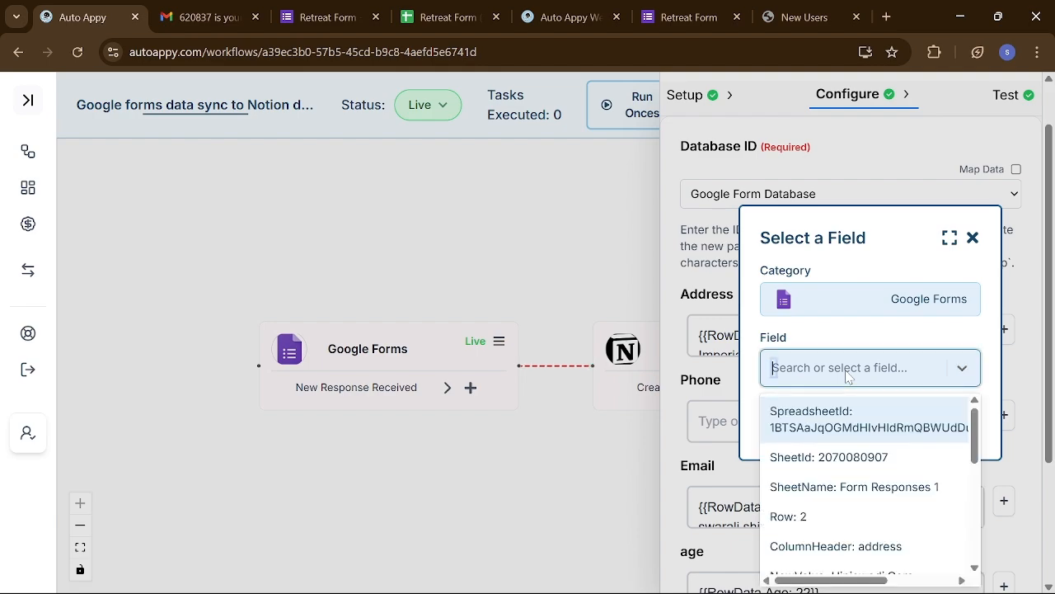
text(88)
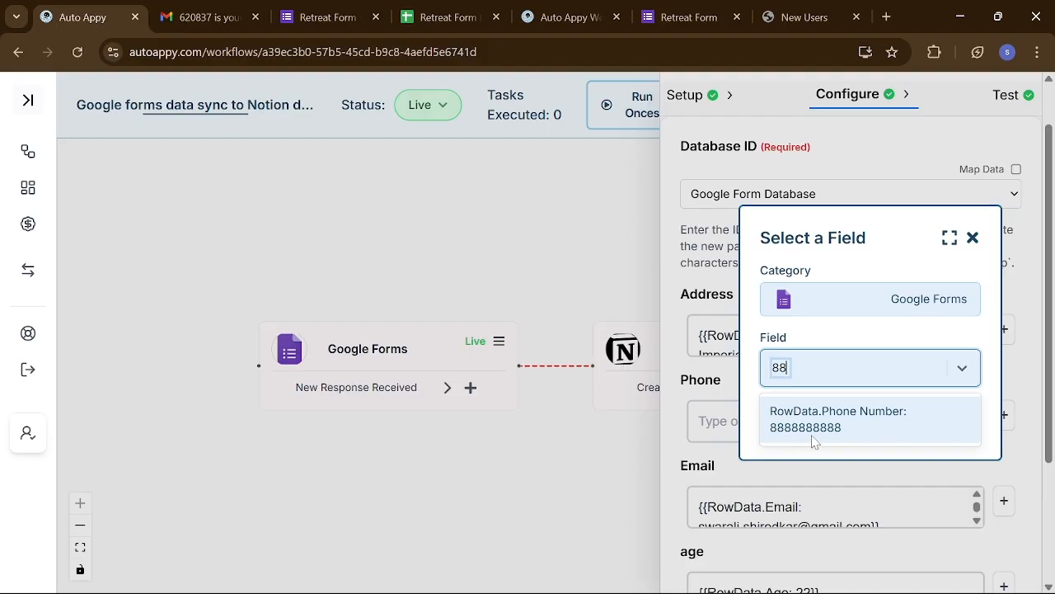
click(972, 237)
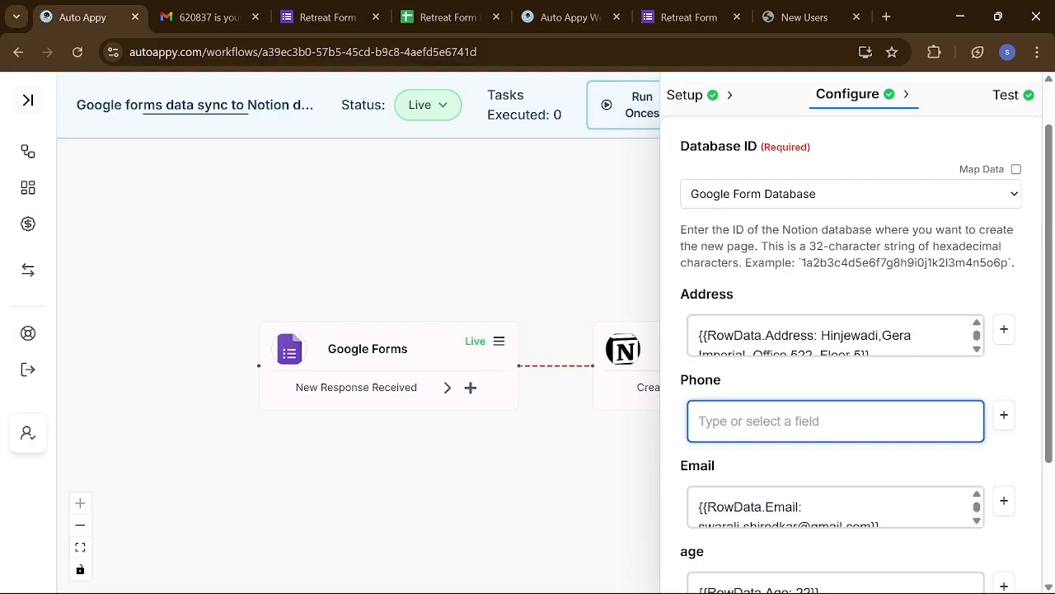
text(888)
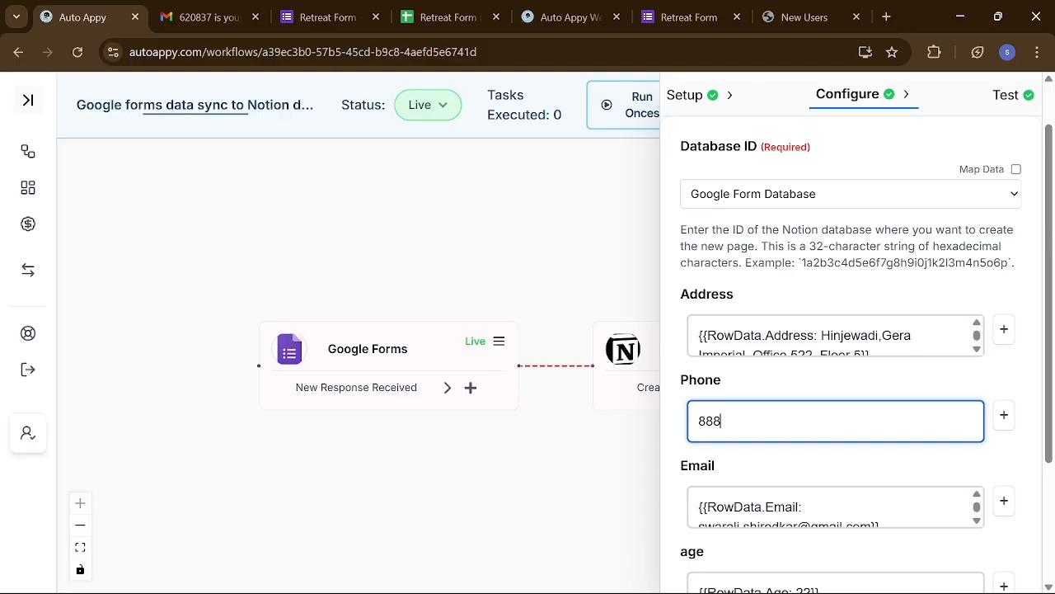
text(8888888)
scroll(836, 507, down, 1)
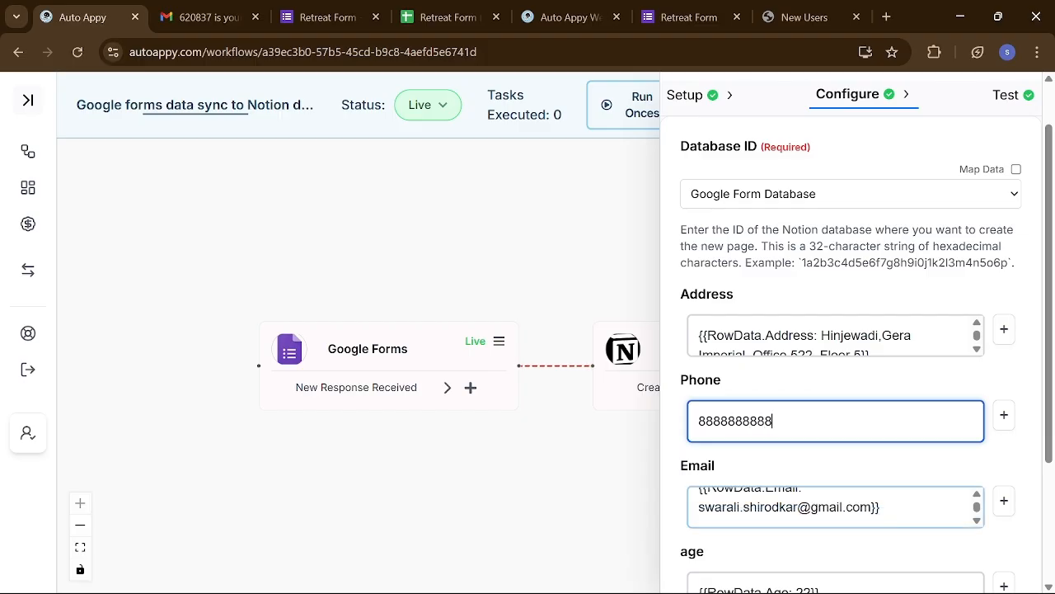
scroll(848, 544, down, 2)
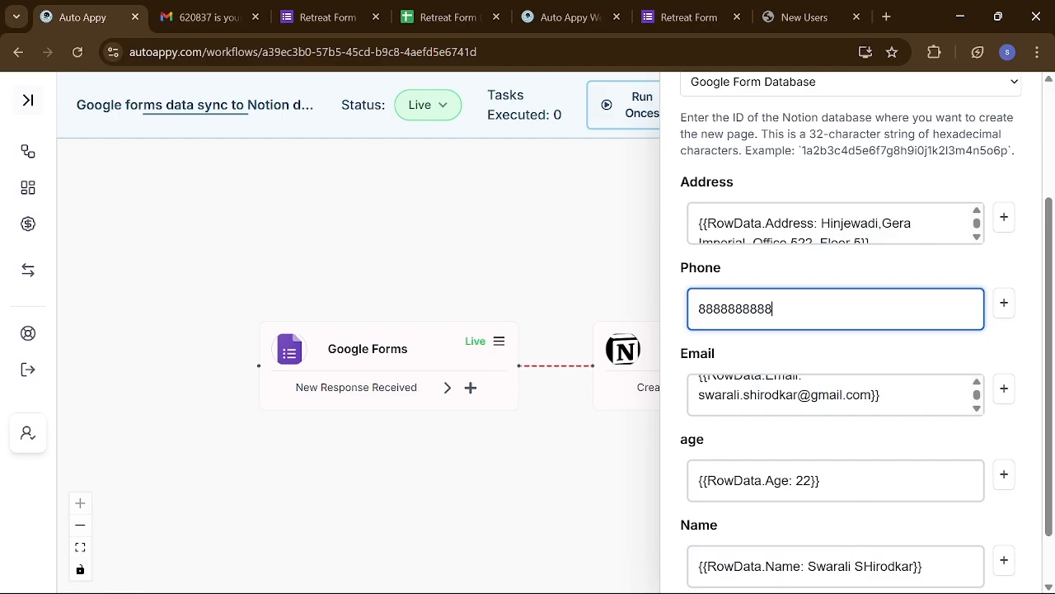
- Clear the existing mapping from the Notion step's age field
click(857, 481)
drag(857, 481, 698, 481)
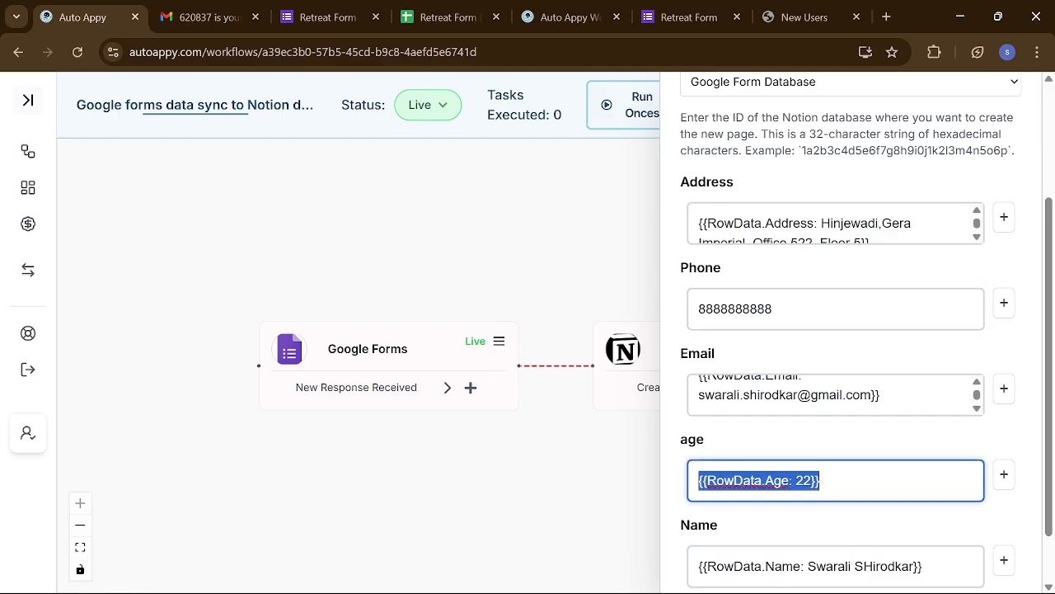
key(BackSpace)
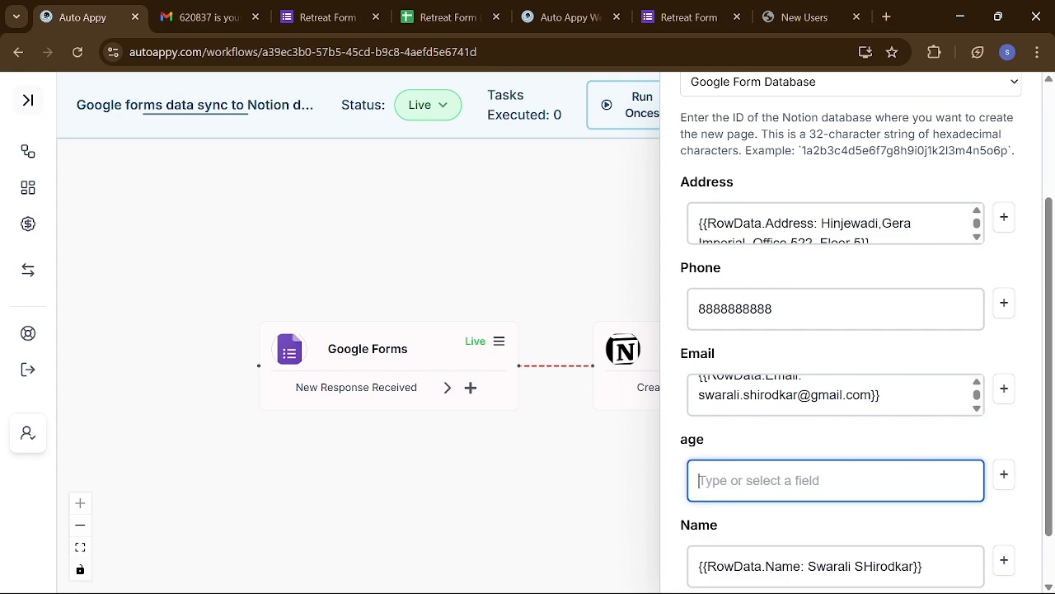
click(1003, 474)
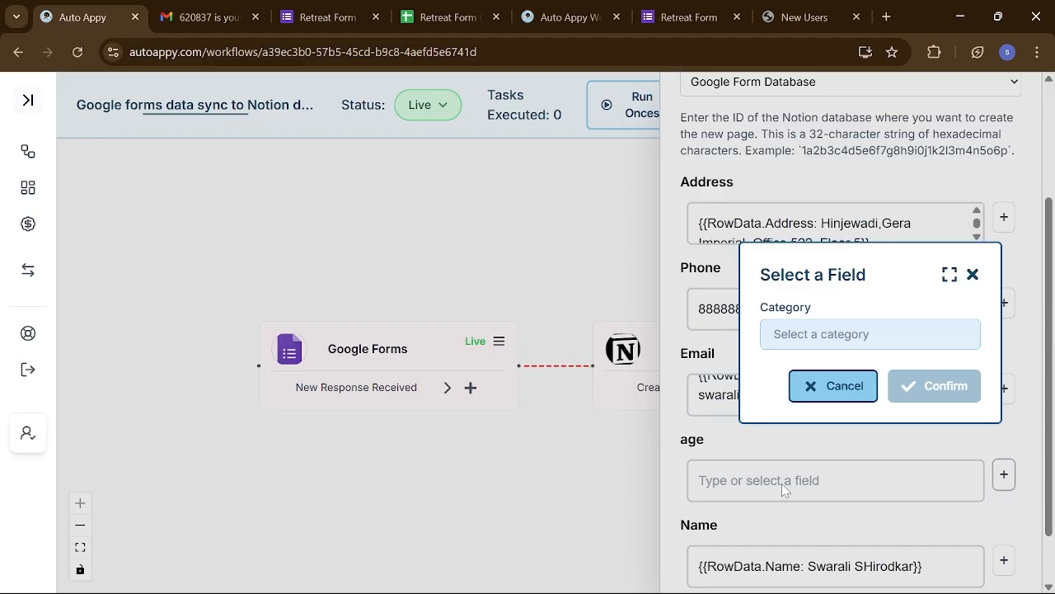
click(972, 274)
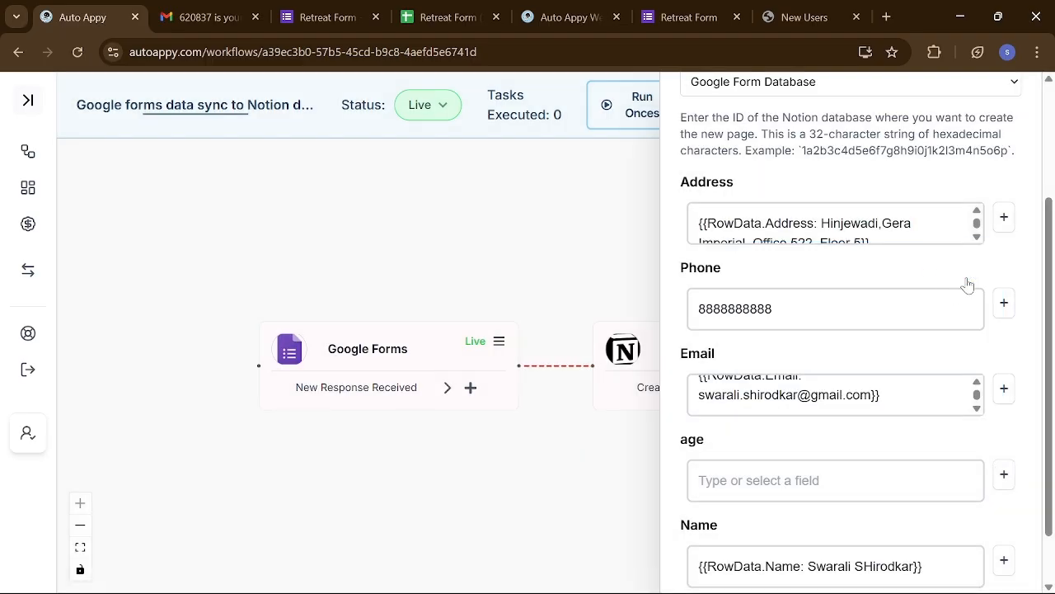
click(802, 11)
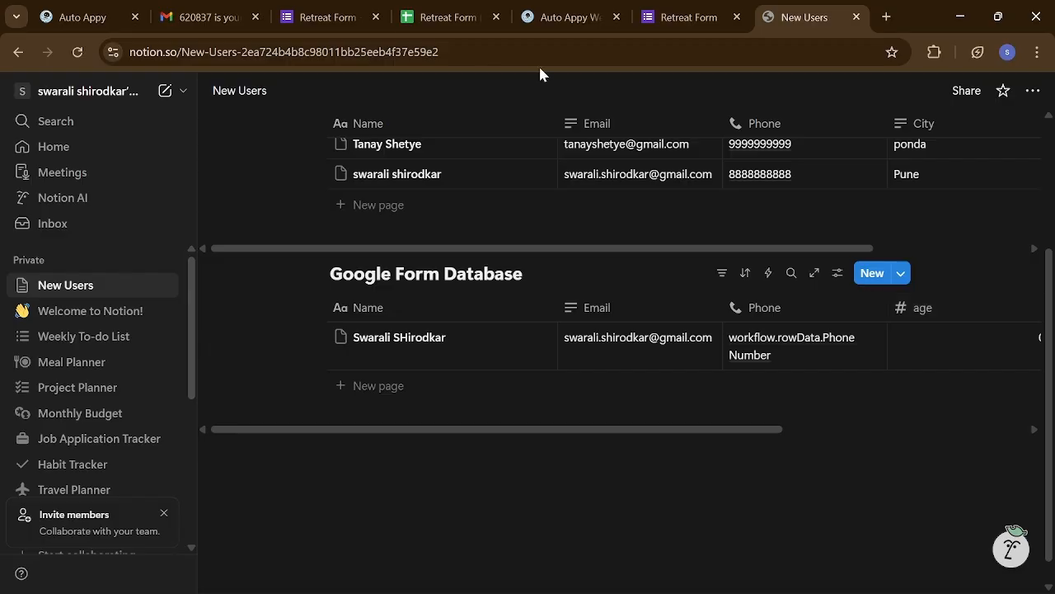
click(85, 12)
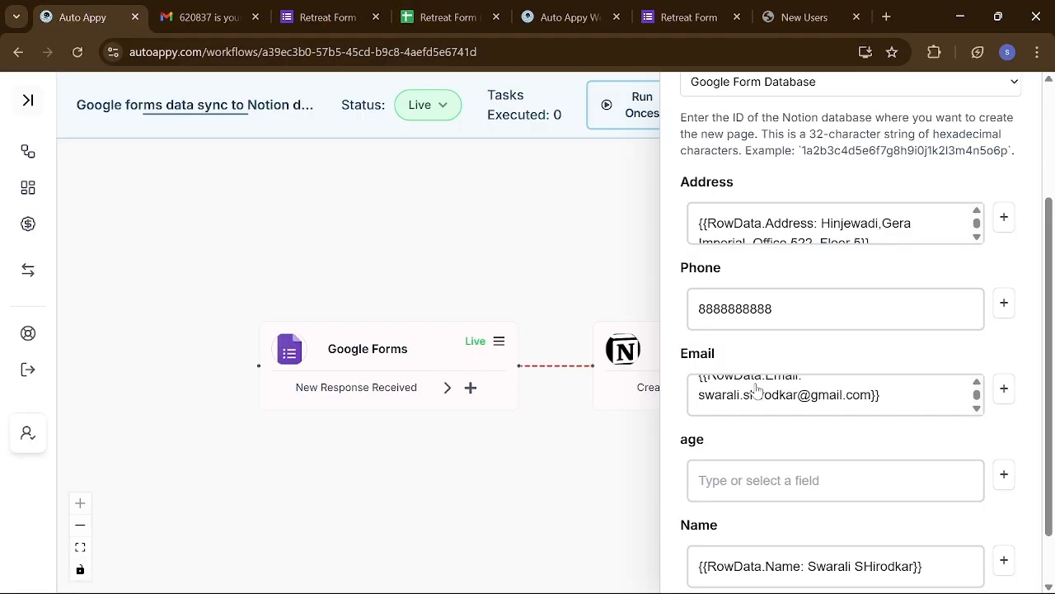
- Enter 22 as the age, save the Notion step and rerun its test
click(835, 481)
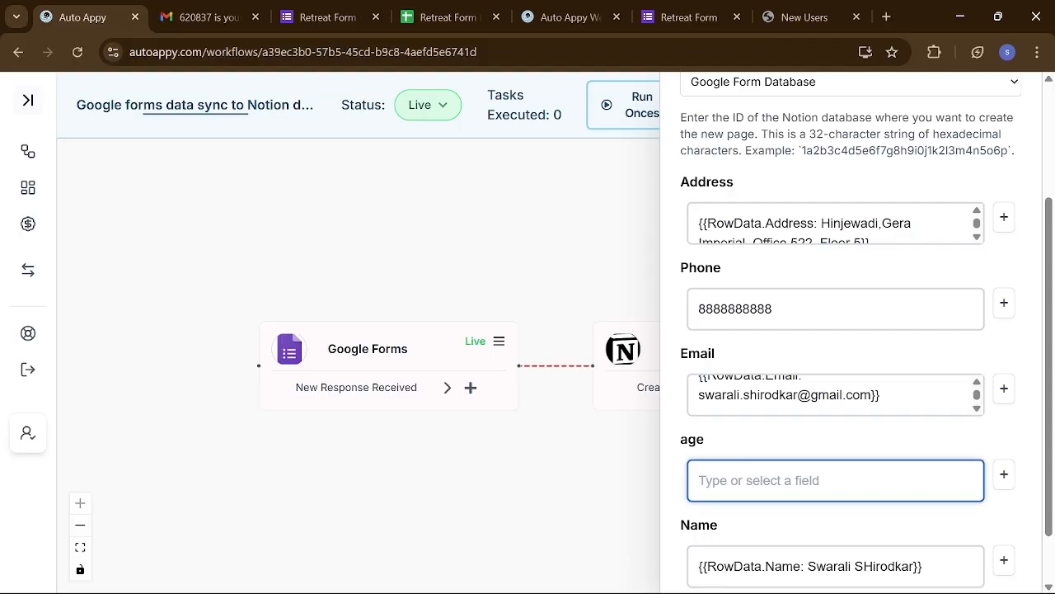
text(22)
scroll(849, 330, down, 1)
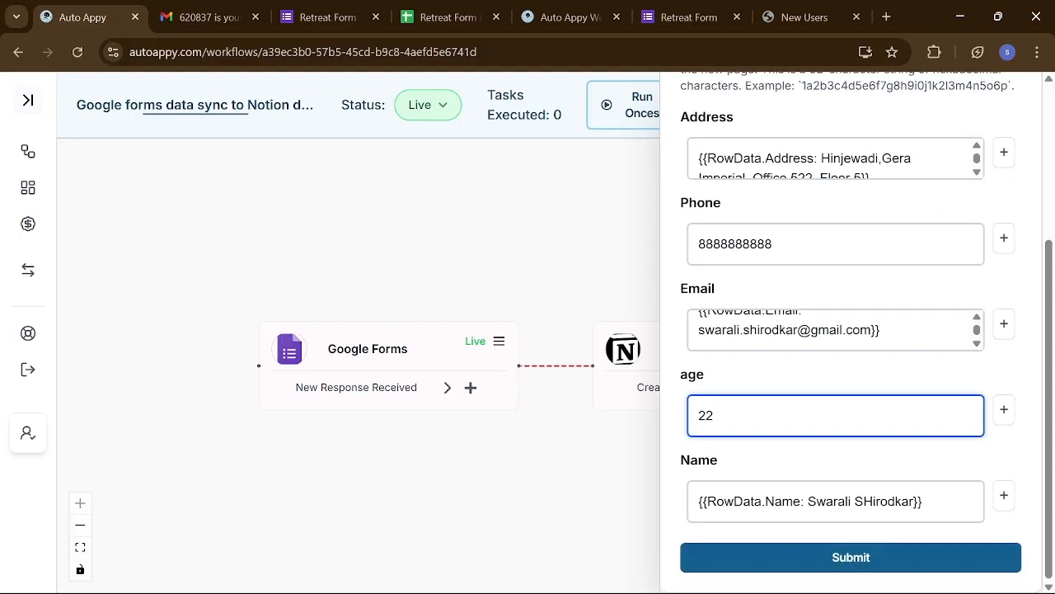
click(857, 558)
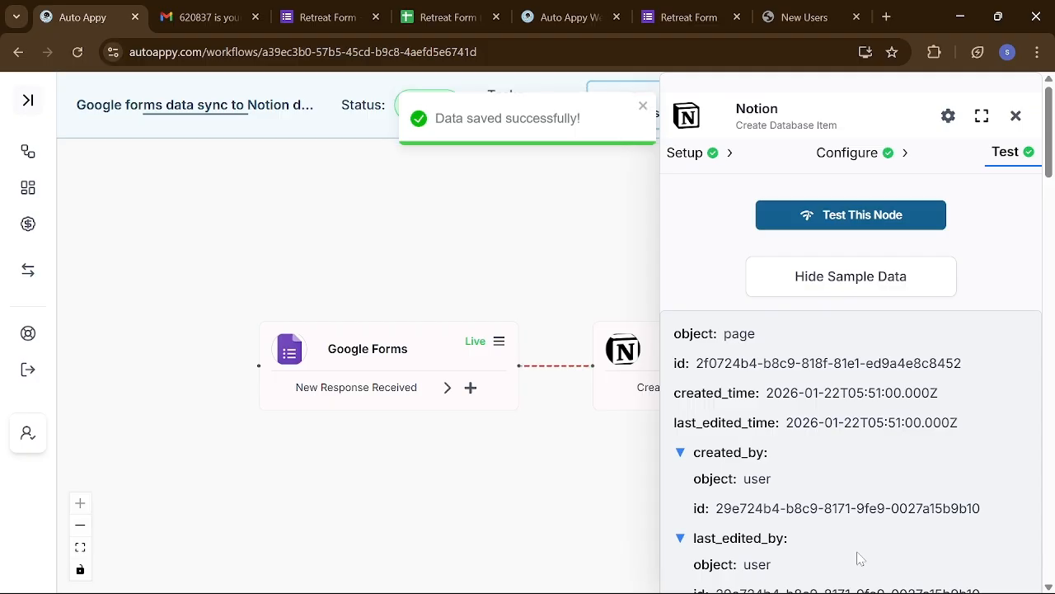
click(863, 216)
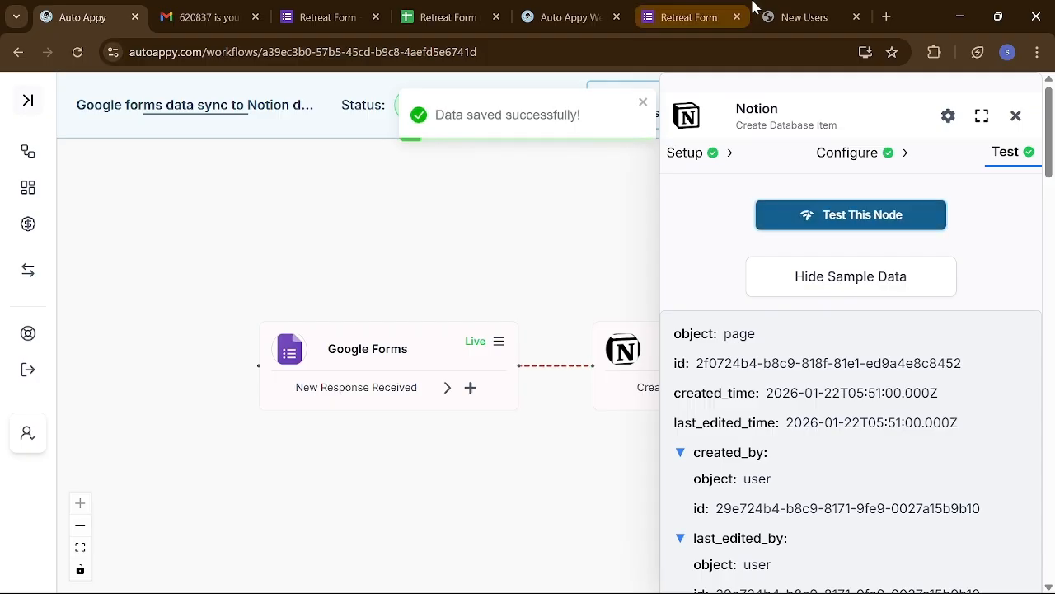
click(796, 16)
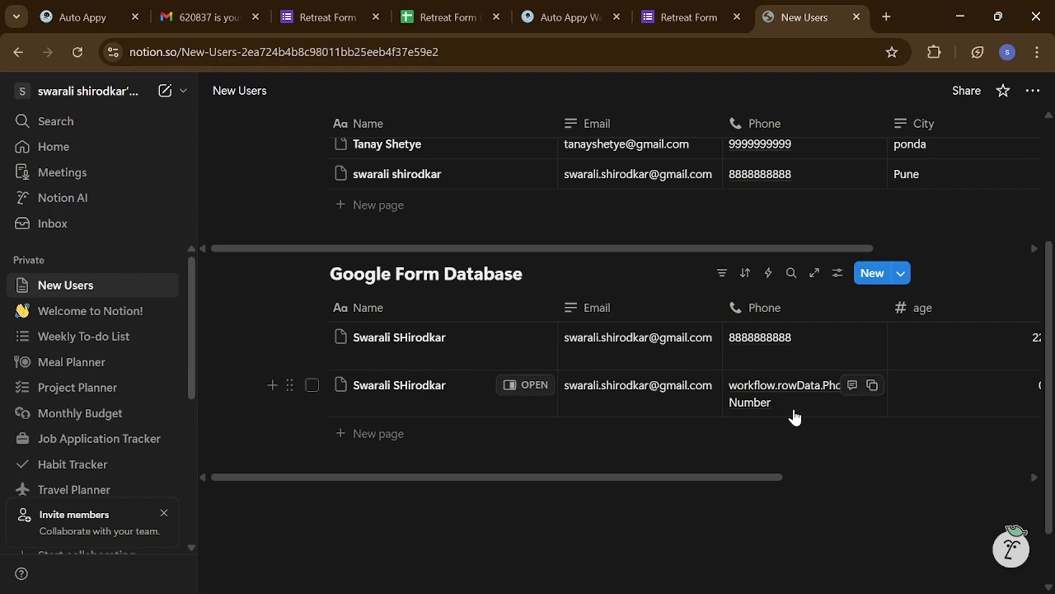
scroll(794, 417, right, 3)
scroll(794, 417, left, 1)
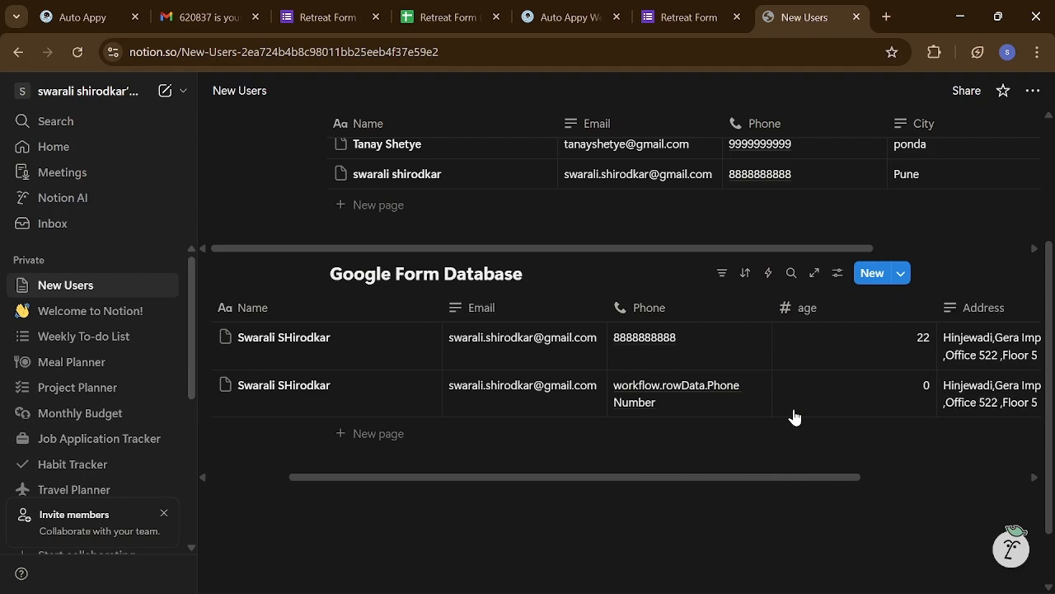
scroll(794, 416, left, 4)
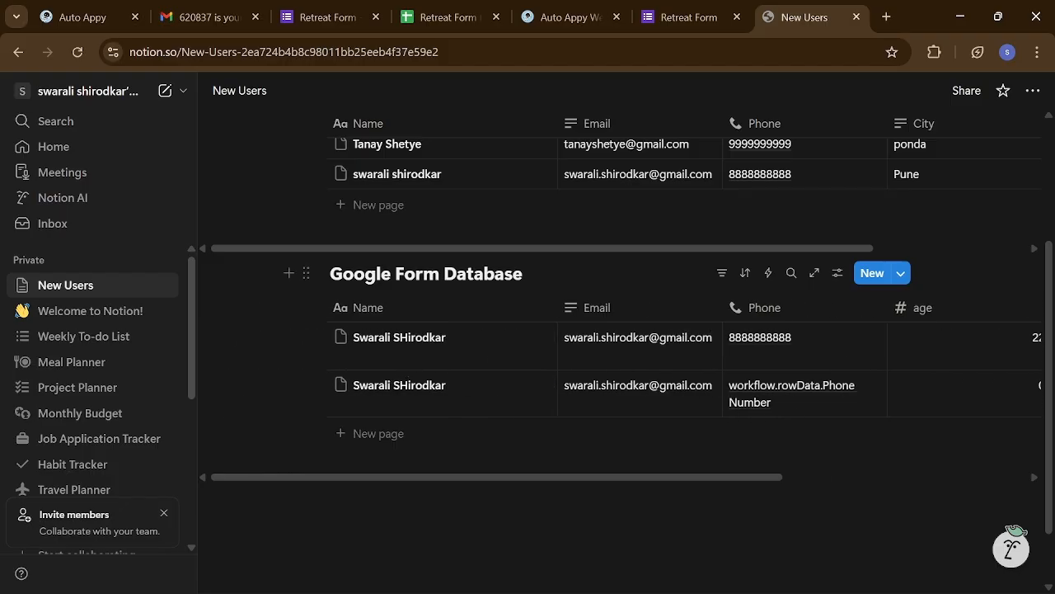
scroll(629, 380, right, 4)
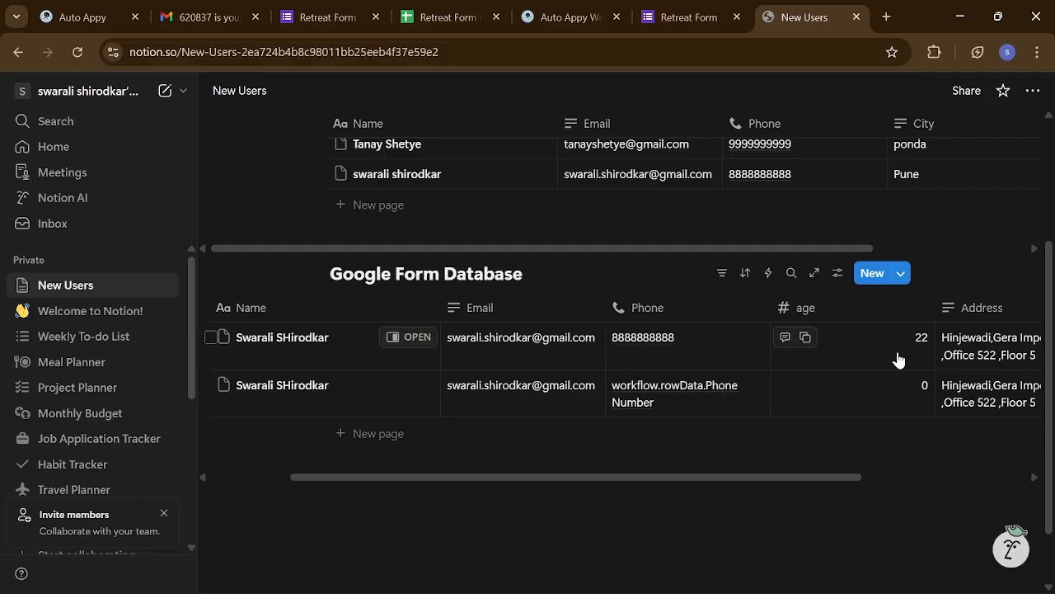
scroll(899, 358, right, 3)
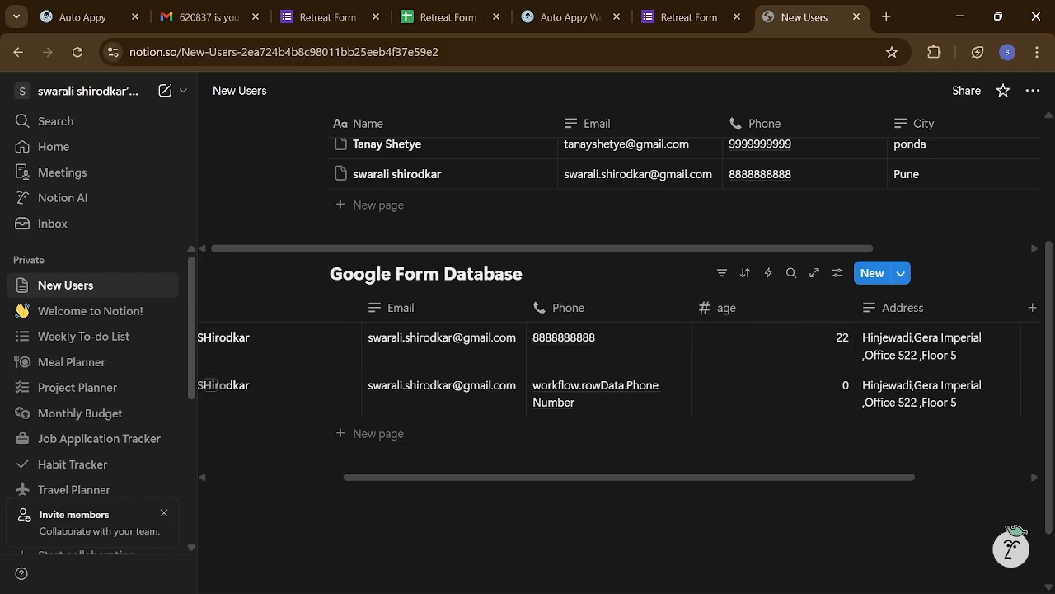
scroll(935, 348, right, 6)
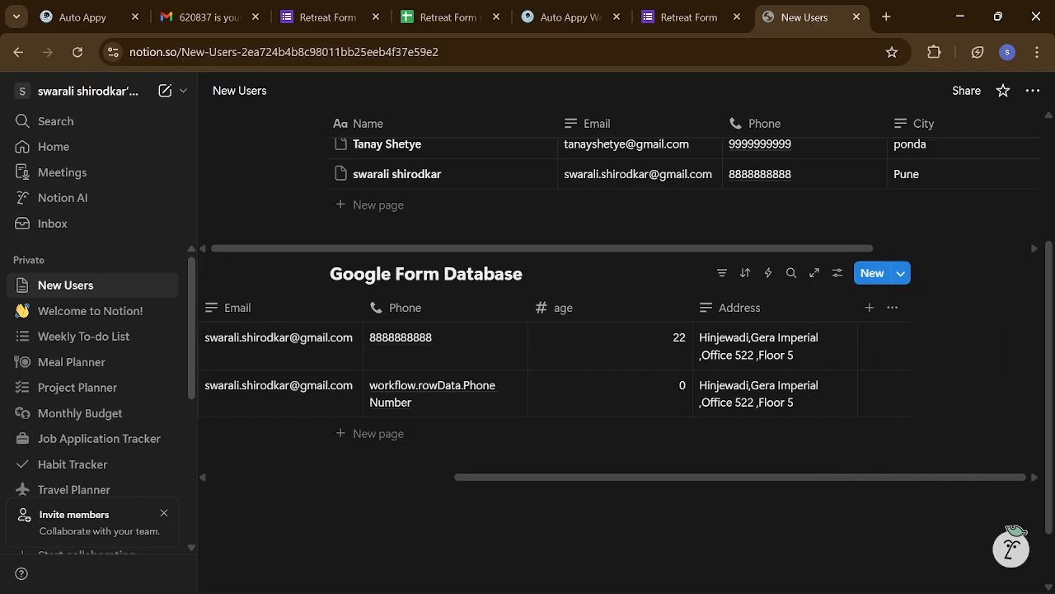
scroll(554, 367, left, 9)
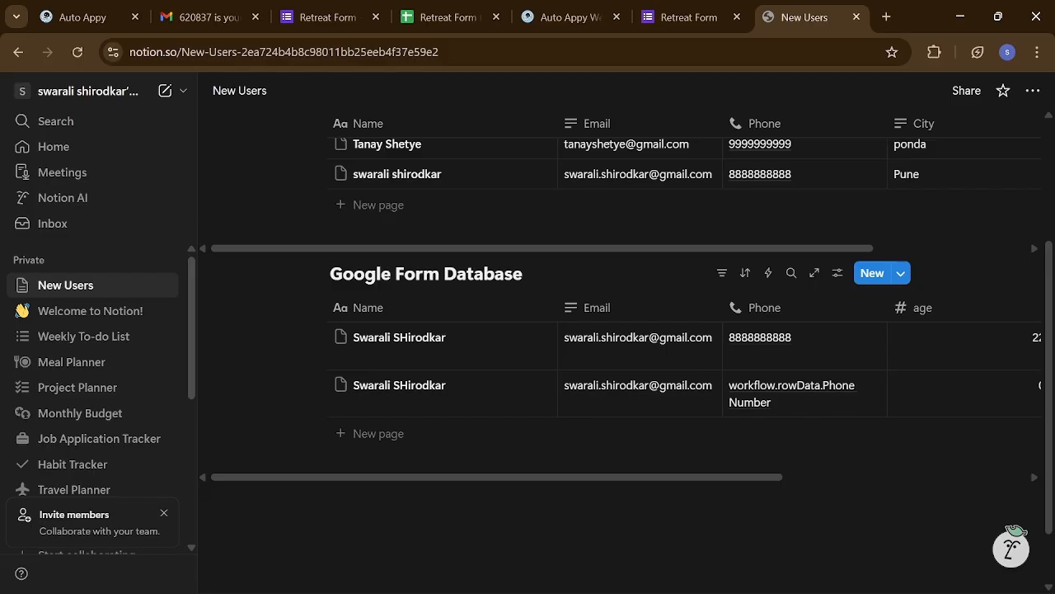